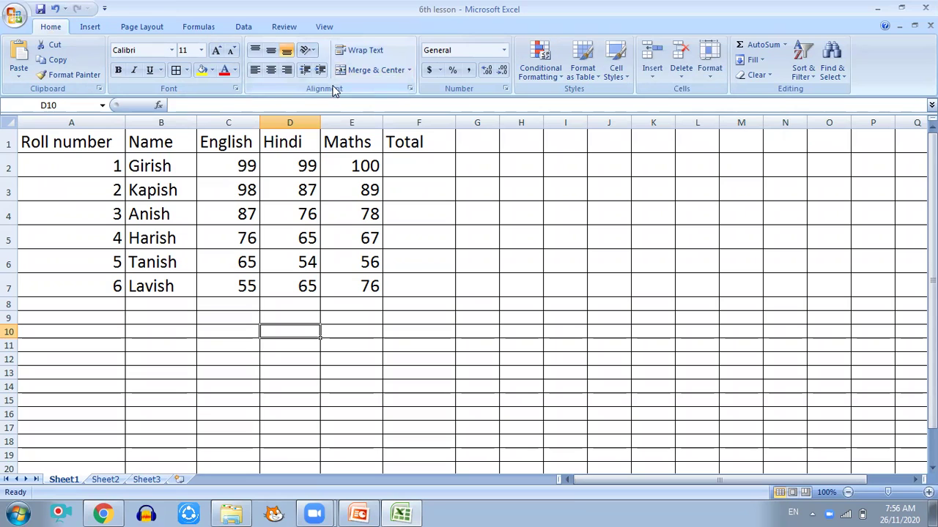
Step: Make the header row cells A1:F1 red
click(66, 141)
drag(33, 137, 408, 141)
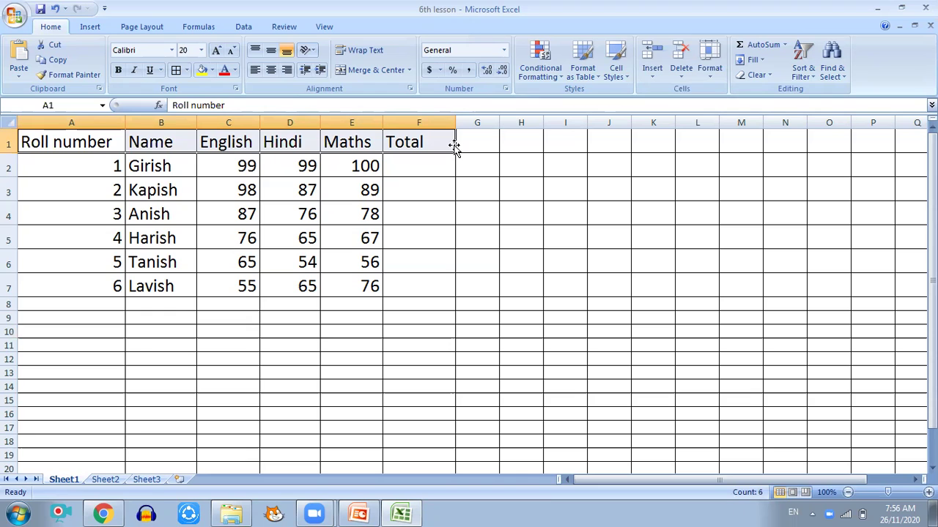
click(235, 71)
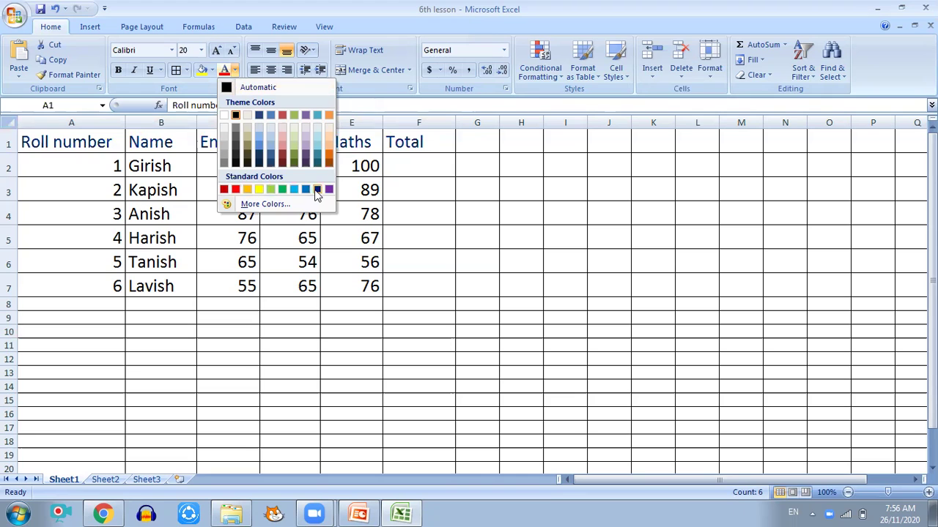
click(235, 189)
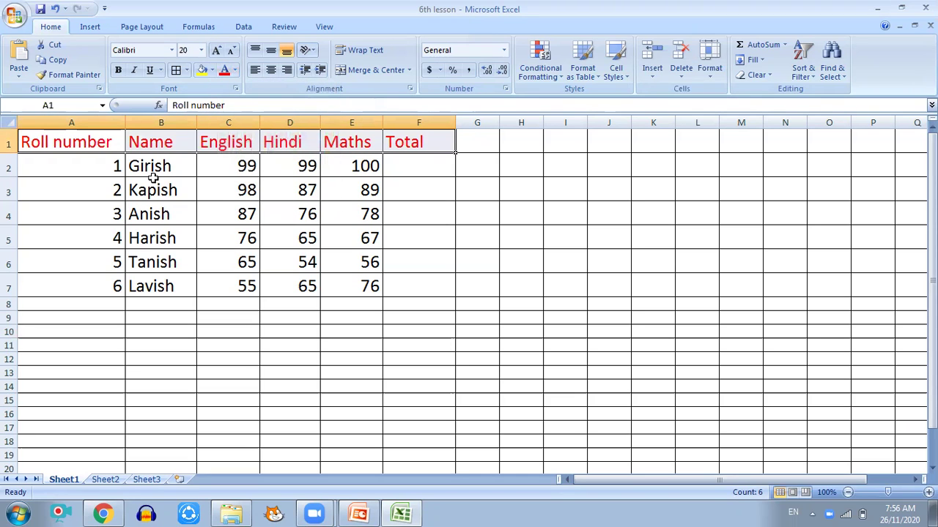
Step: Colour the student names in B2:B7 dark blue
drag(151, 167, 157, 275)
click(235, 71)
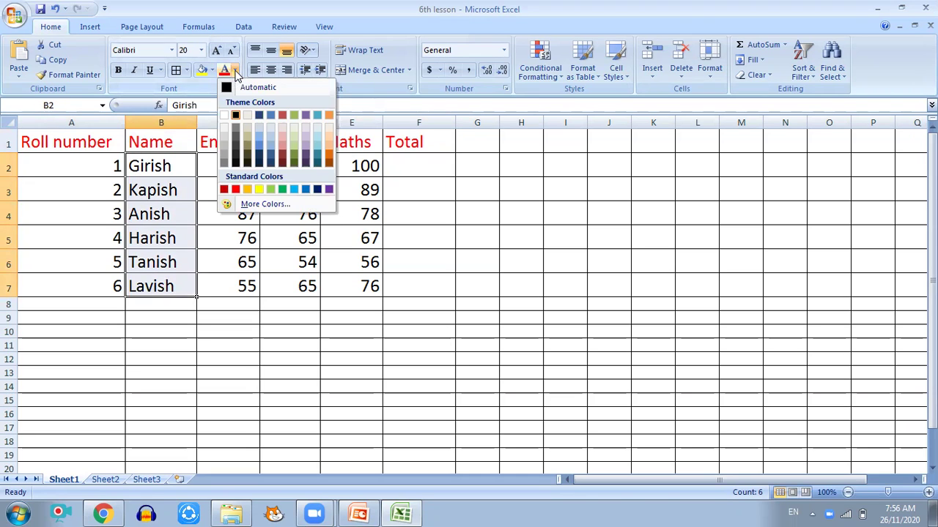
click(317, 190)
Step: Briefly select the marks in columns C to E, then reselect header row A1:F1
drag(232, 166, 342, 282)
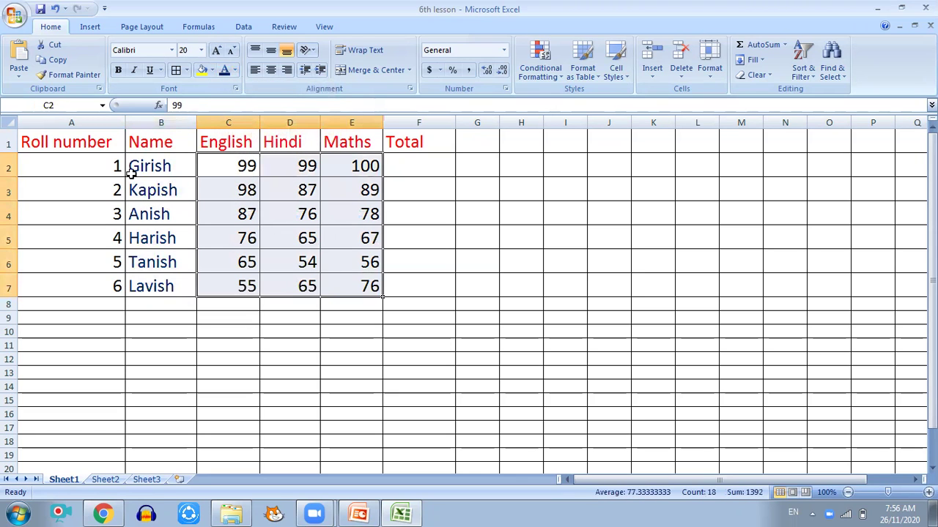
click(421, 165)
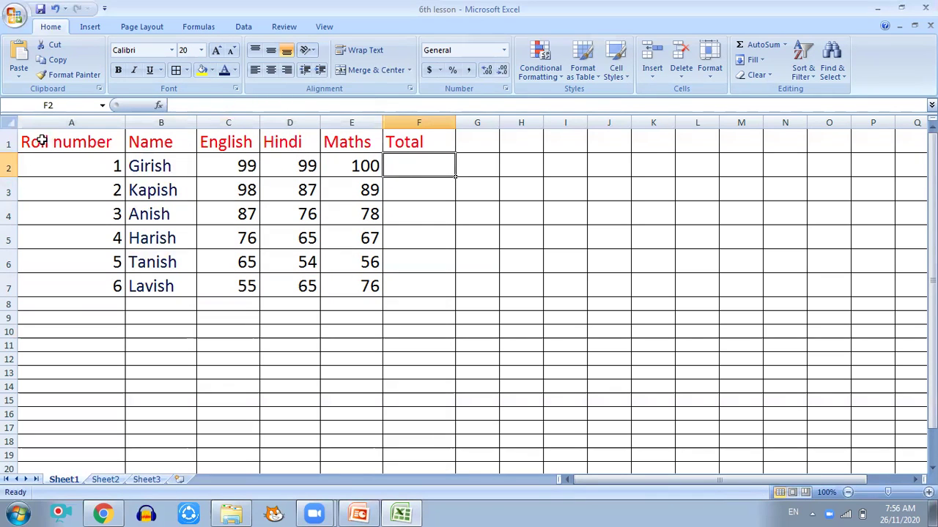
drag(37, 138, 408, 135)
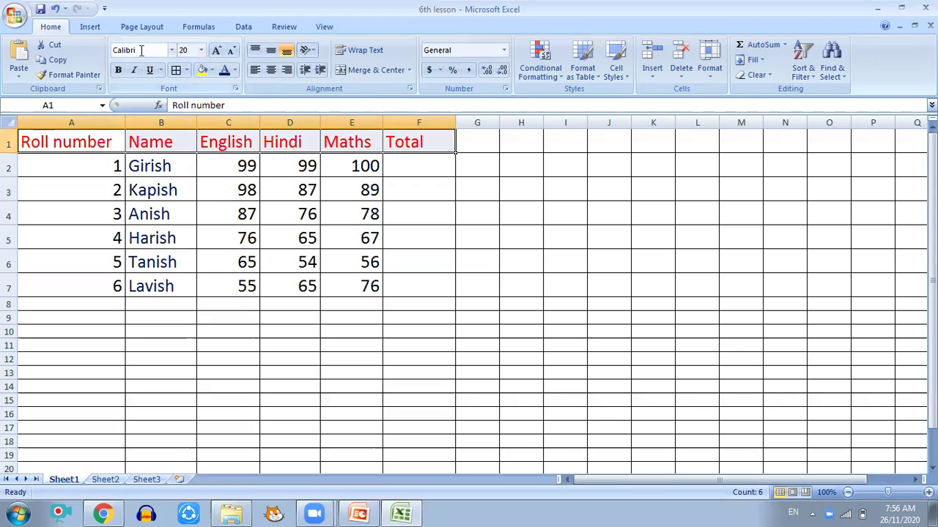
Step: Apply the Aharoni font to the header row
click(172, 50)
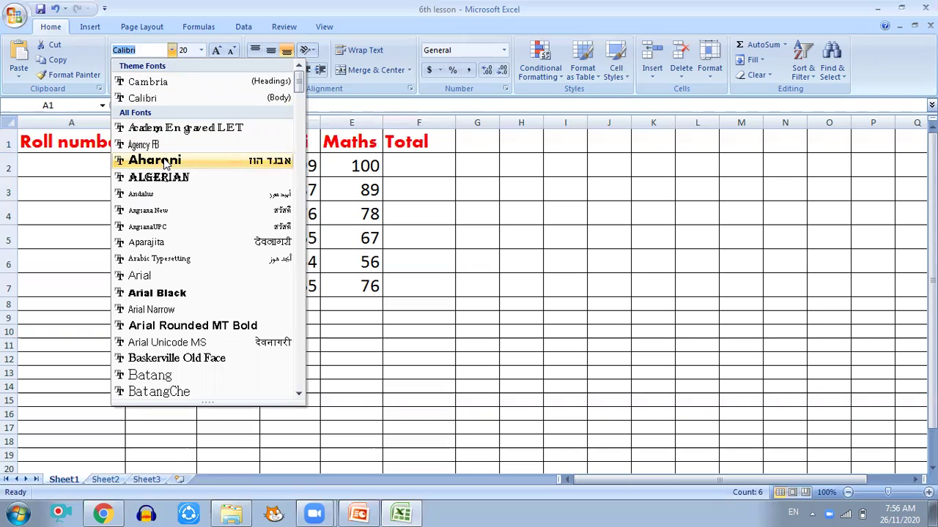
click(165, 162)
click(168, 163)
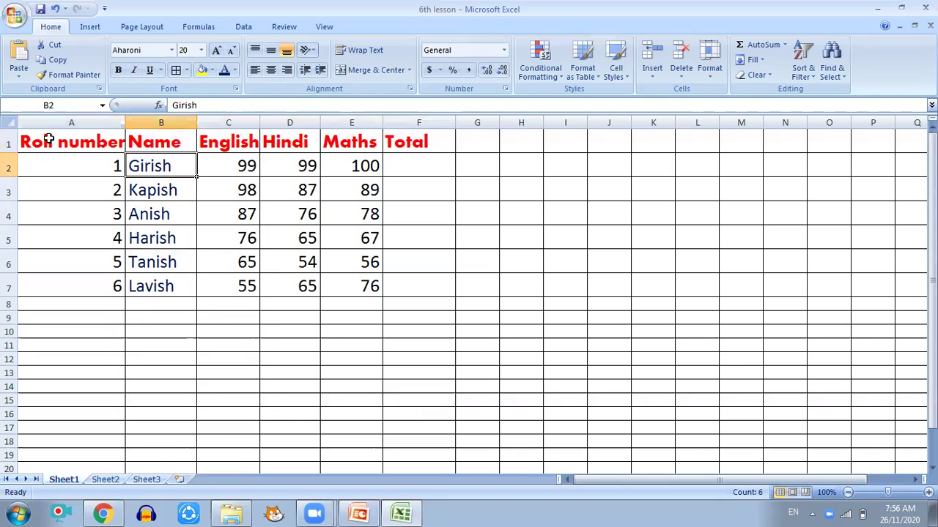
click(162, 164)
Step: Change the student names in B2:B7 to Bradley Hand ITC
drag(180, 155, 183, 282)
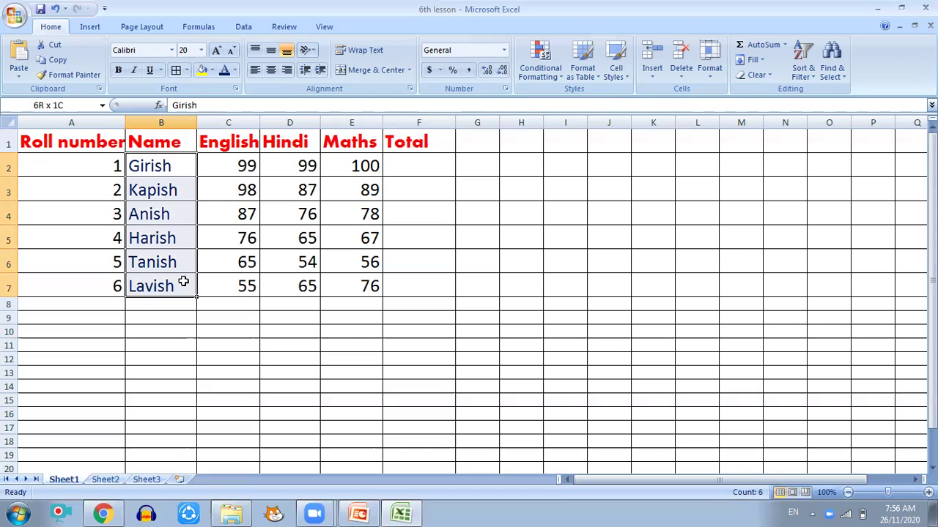
click(172, 51)
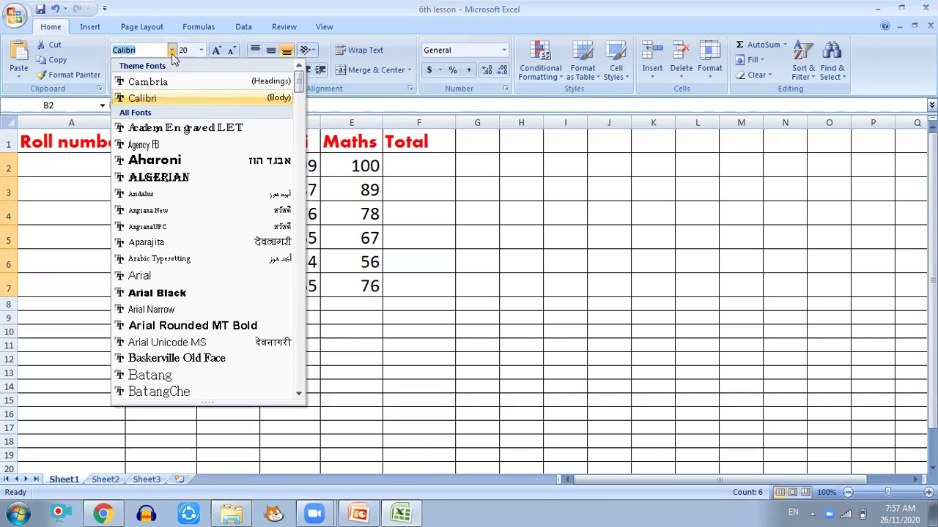
scroll(164, 226, down, 3)
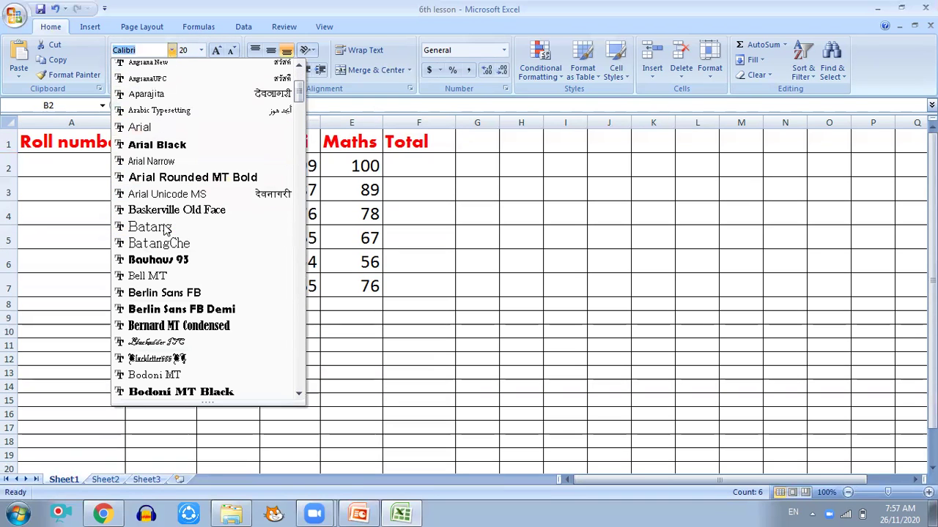
scroll(175, 343, down, 2)
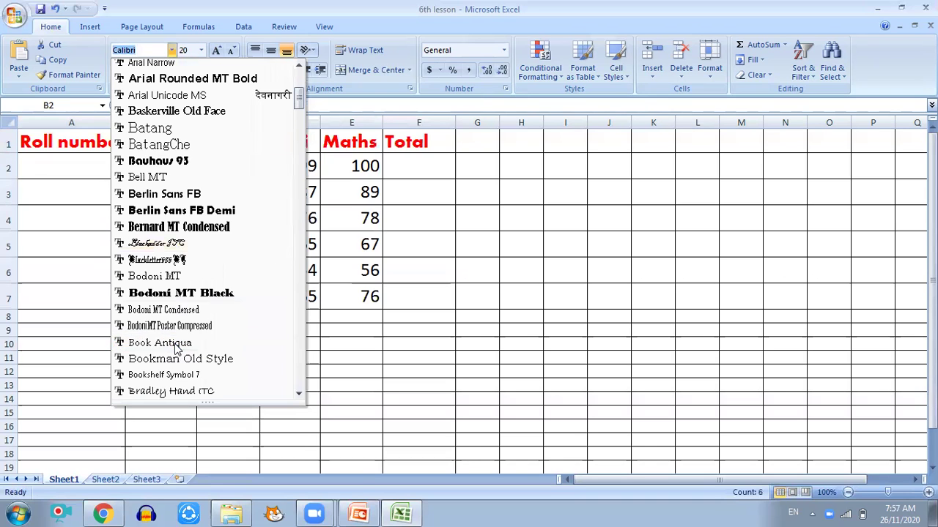
scroll(176, 343, down, 1)
click(176, 344)
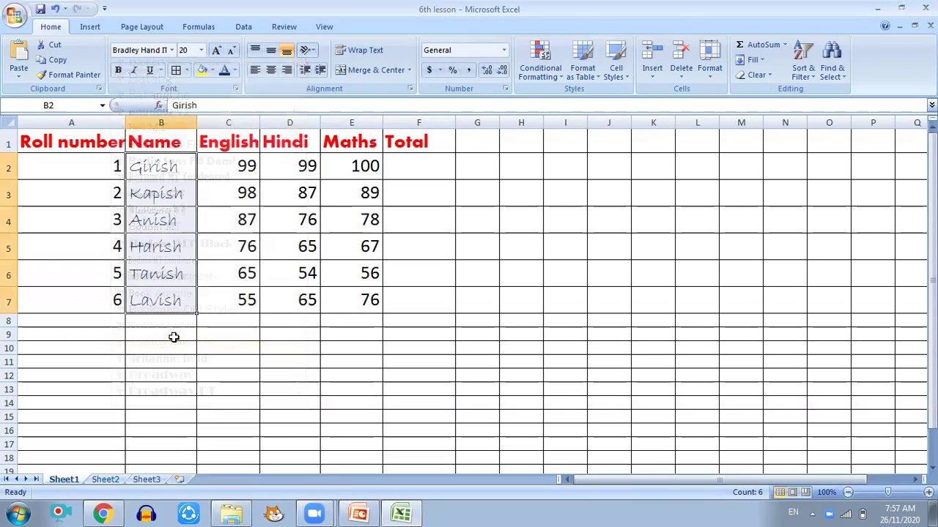
Step: Turn bold, italic and underline on for the student names, then off again
drag(178, 171, 189, 297)
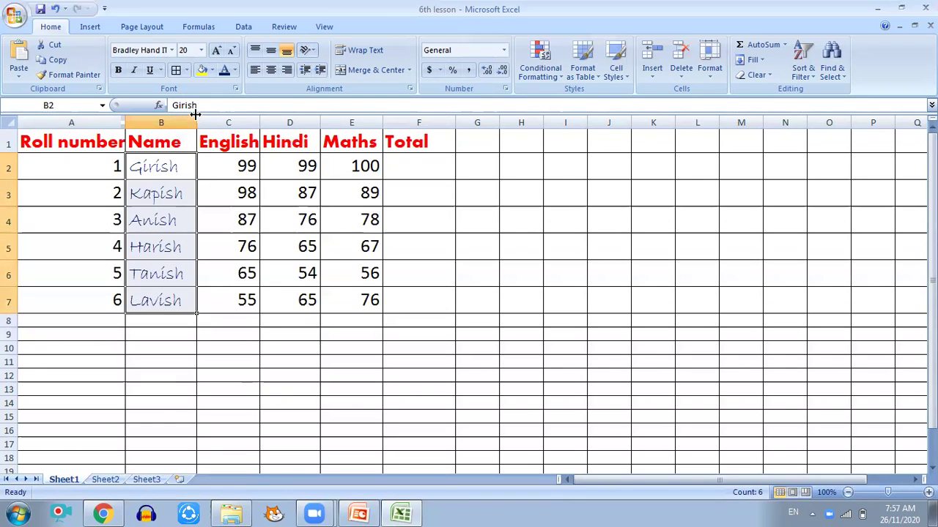
click(119, 74)
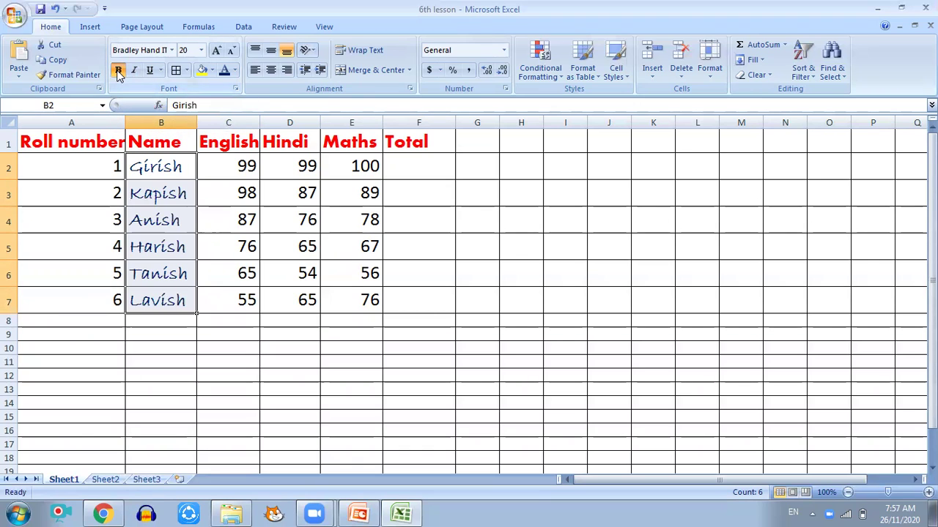
click(133, 71)
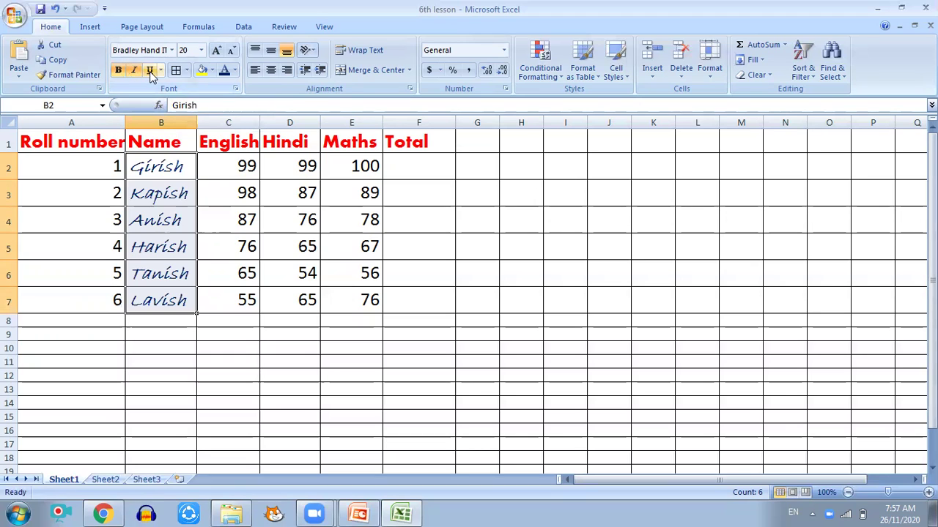
click(151, 74)
click(150, 74)
click(134, 71)
click(122, 71)
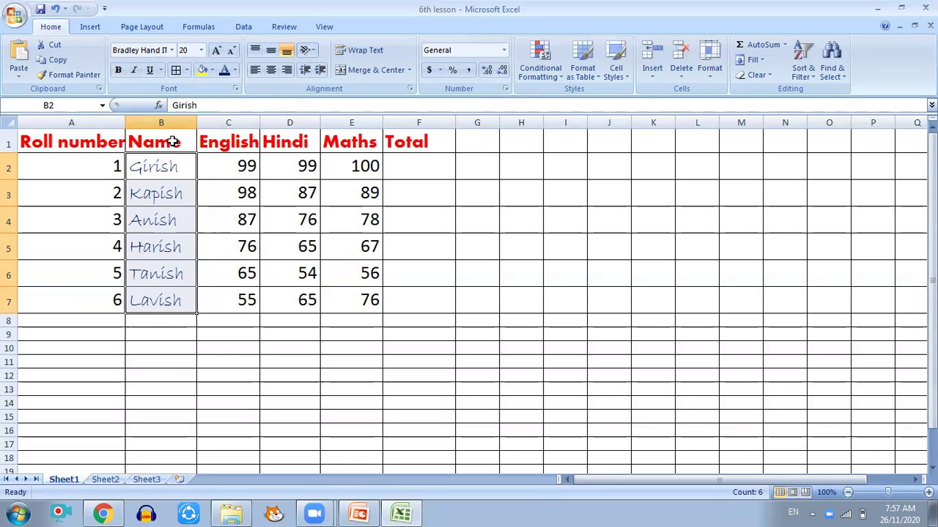
Step: Give cells B2:B7 a yellow fill, then select cell A1
click(211, 70)
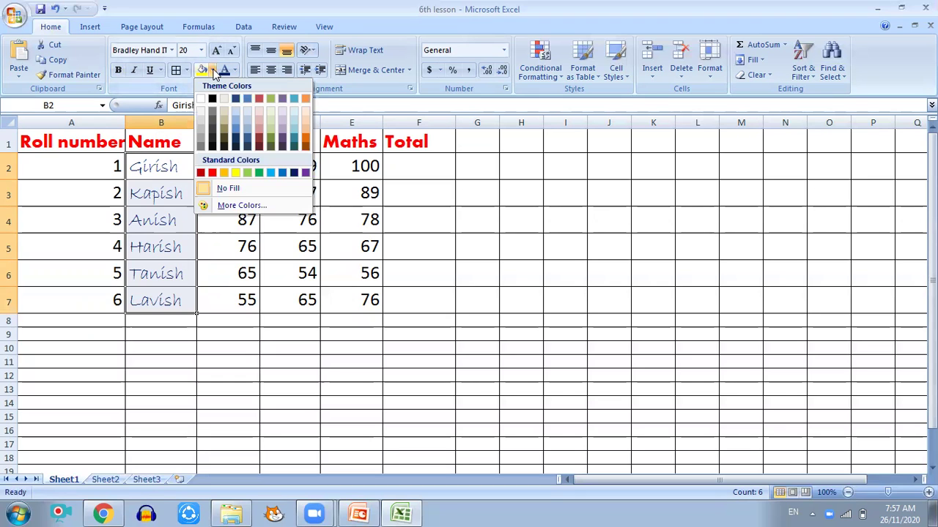
click(235, 172)
click(180, 212)
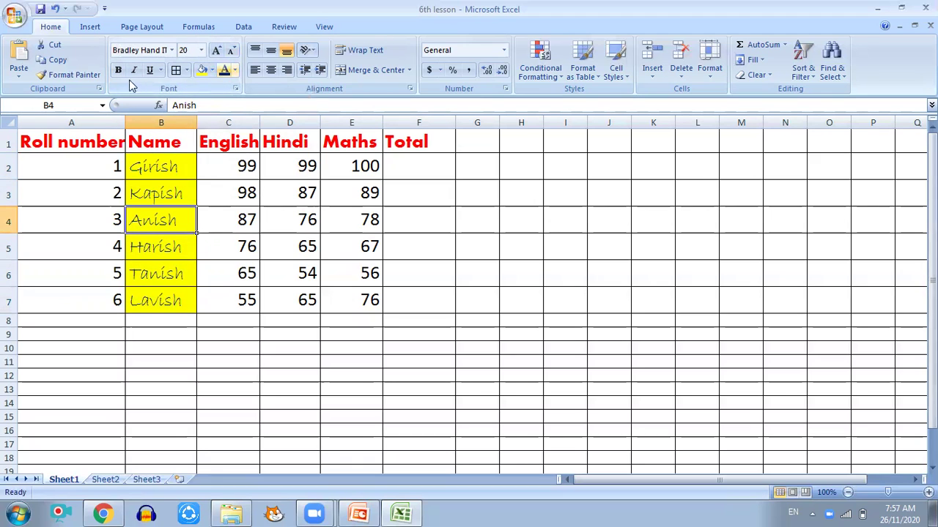
click(73, 146)
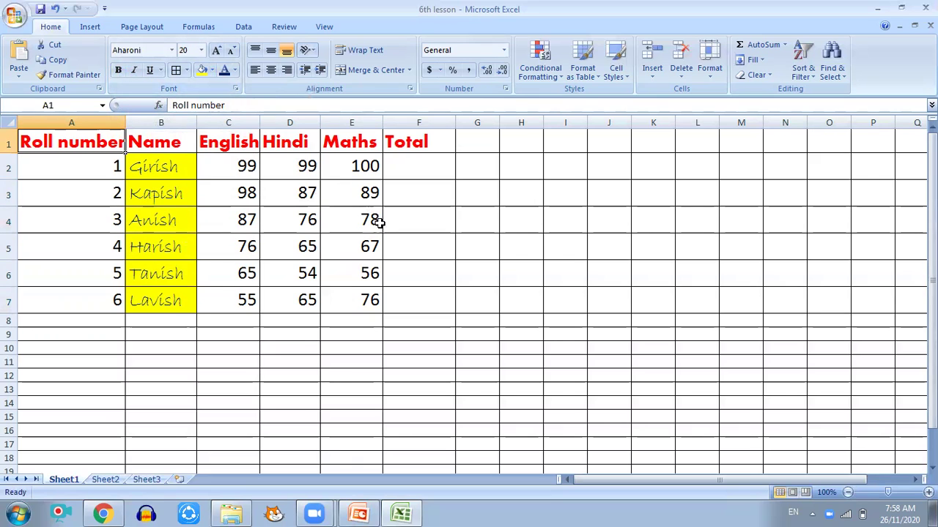
Step: Set the Name header to 28 pt, widen column B, then settle on 18 pt
click(199, 51)
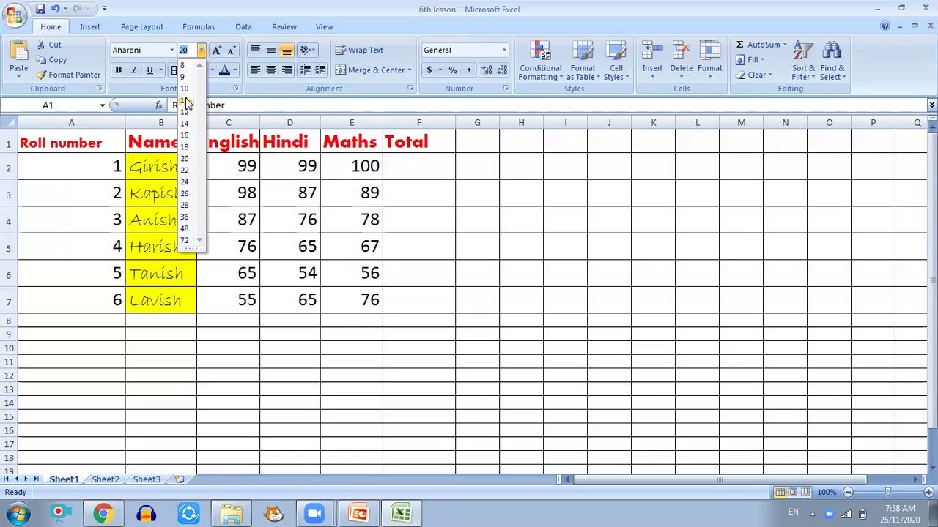
click(88, 140)
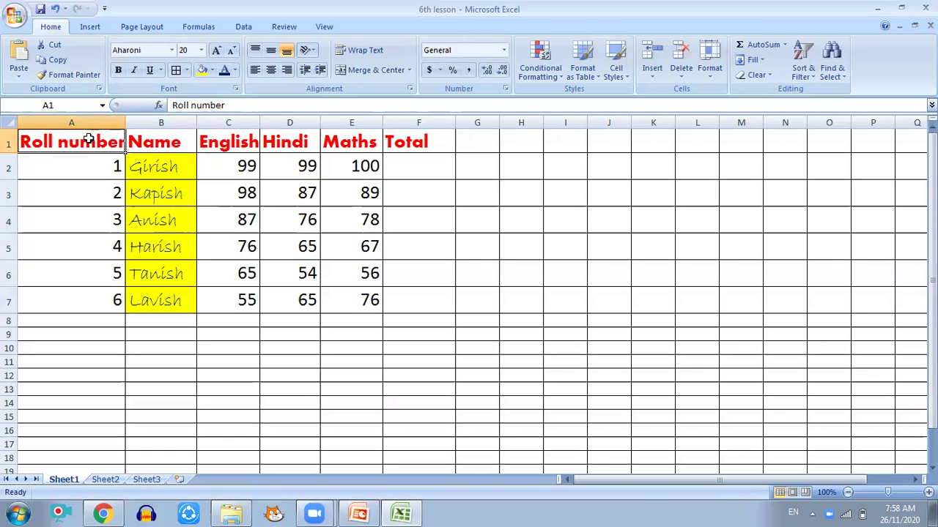
click(165, 143)
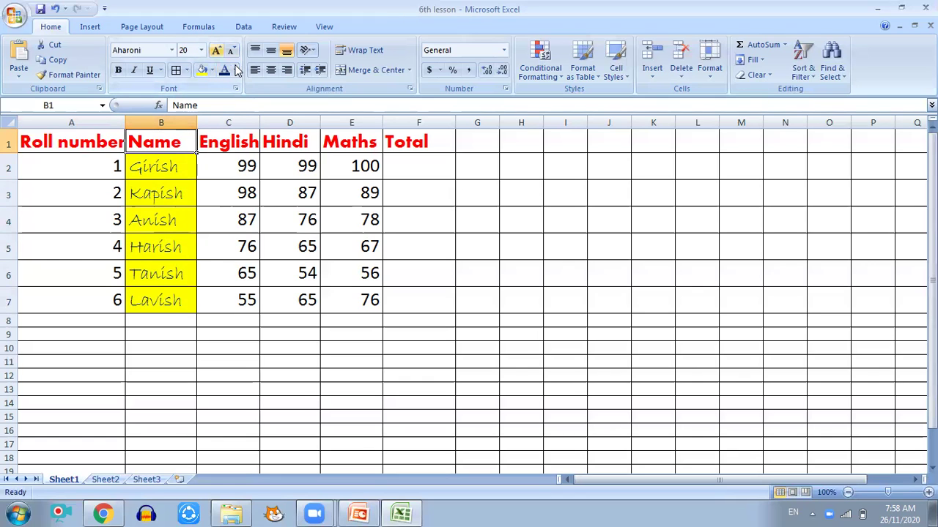
click(201, 50)
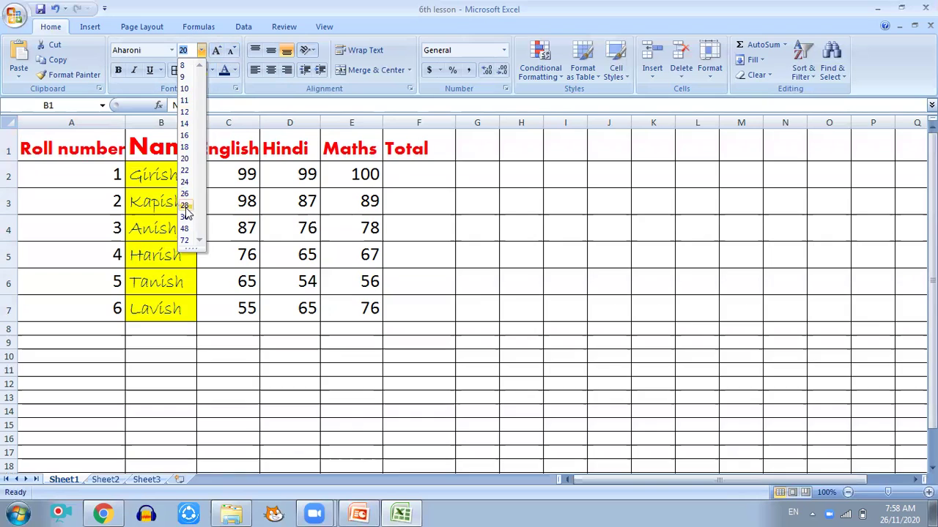
click(185, 206)
drag(197, 124, 240, 124)
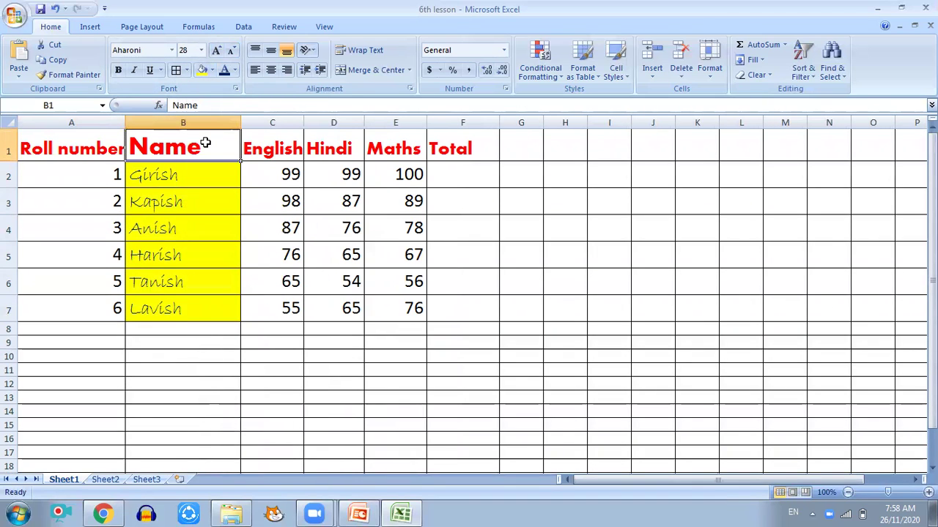
click(202, 50)
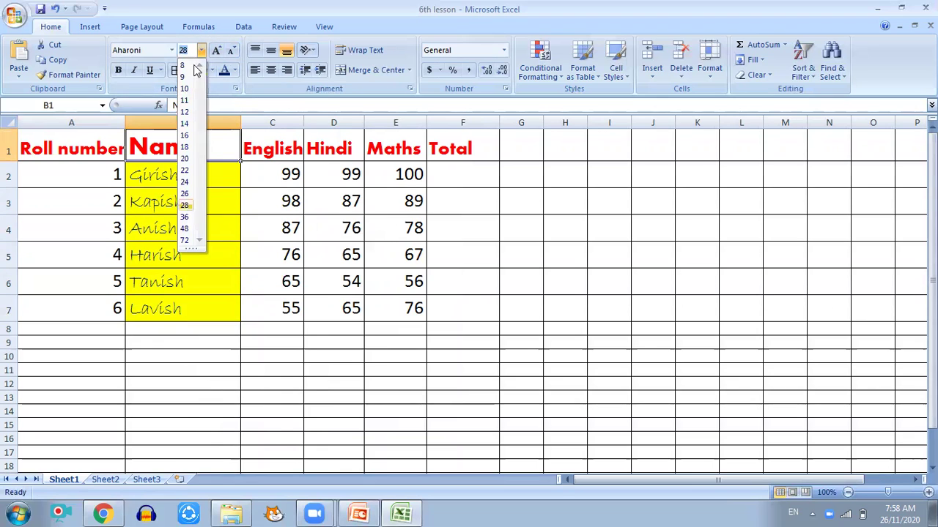
click(184, 147)
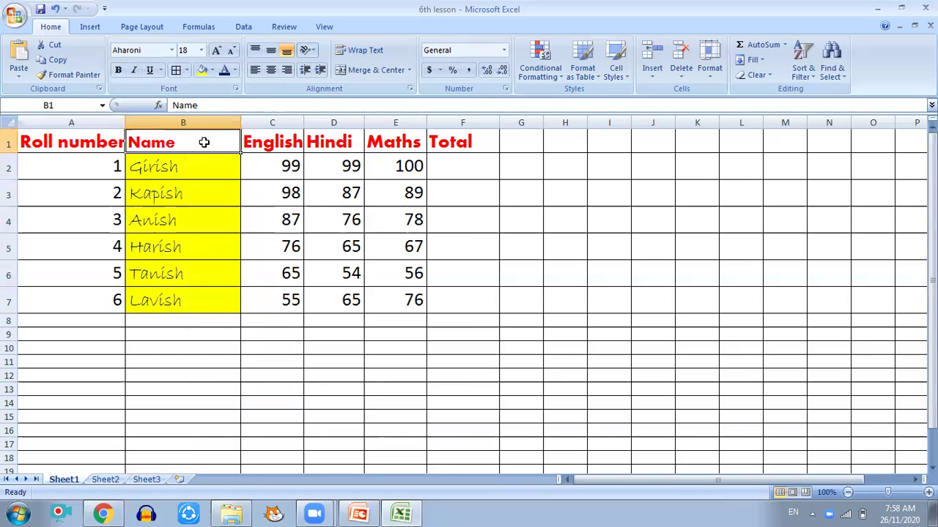
Step: Make the Name header text in B1 dark blue
click(273, 140)
click(341, 139)
click(407, 139)
click(476, 141)
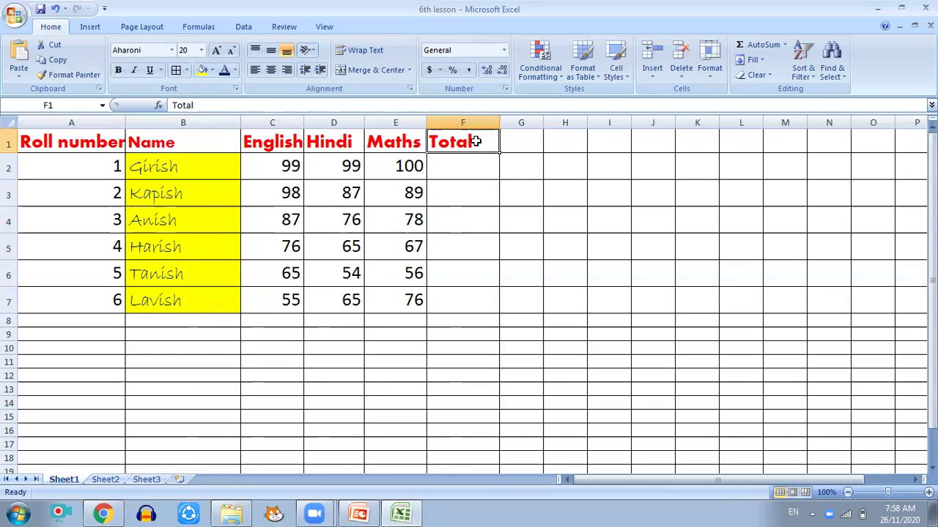
click(185, 141)
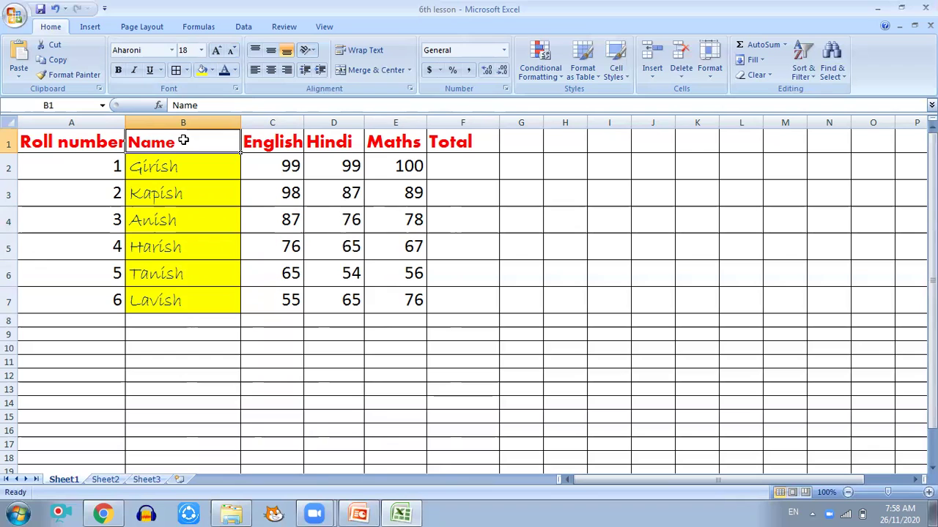
click(225, 70)
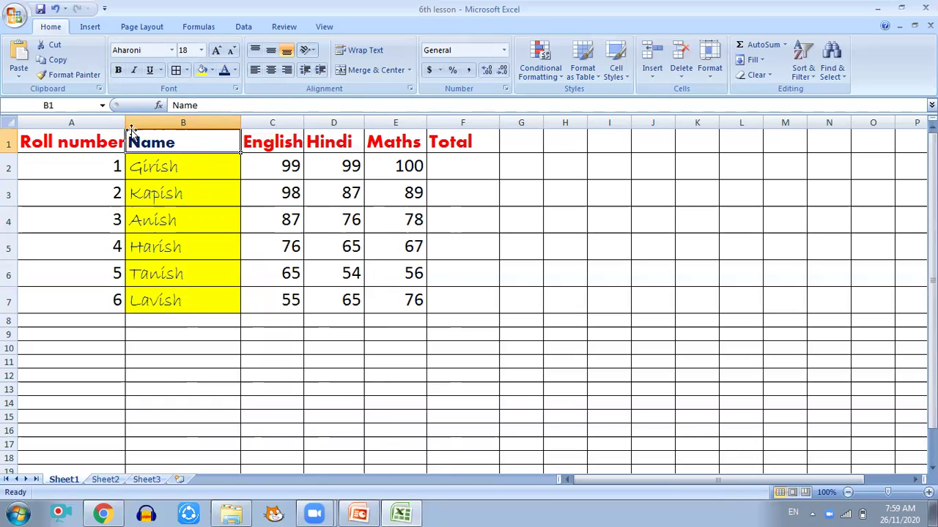
Step: Widen column B and try centre, right and left alignment on the Name header
drag(241, 122, 329, 134)
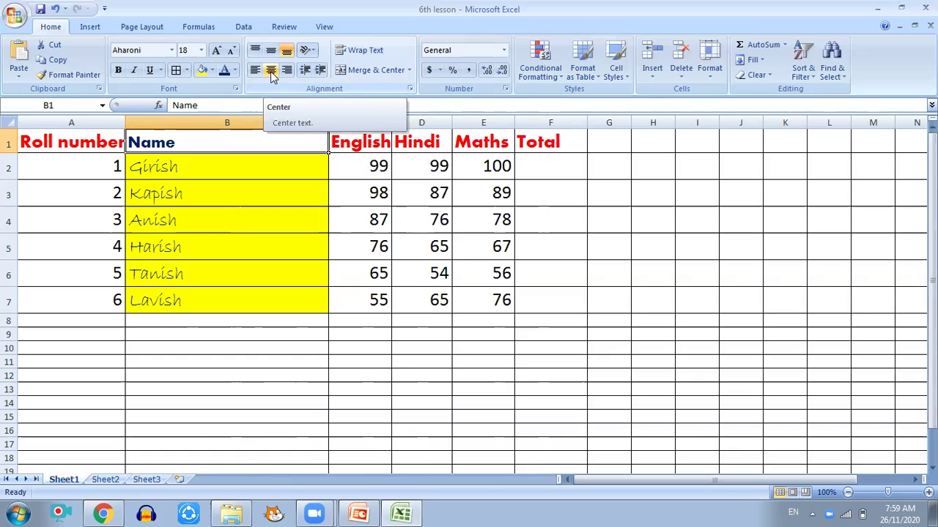
click(271, 71)
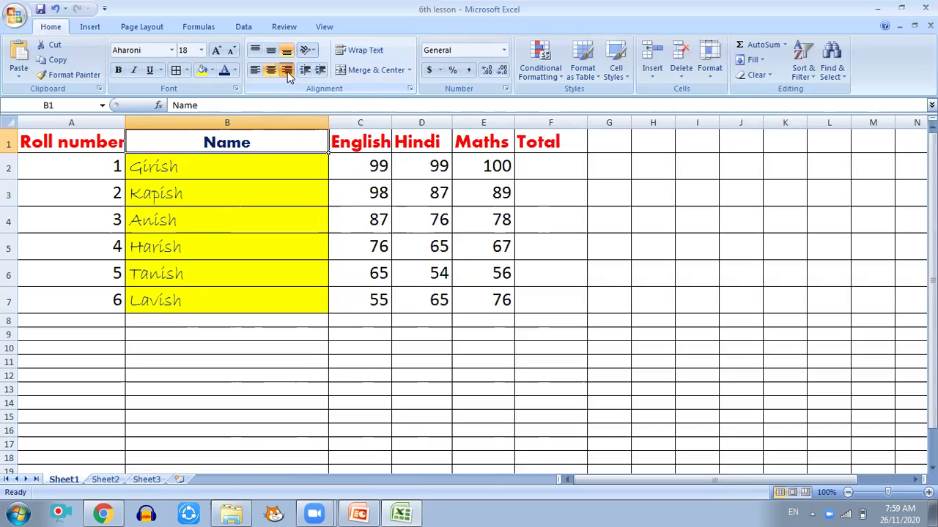
click(287, 71)
click(255, 71)
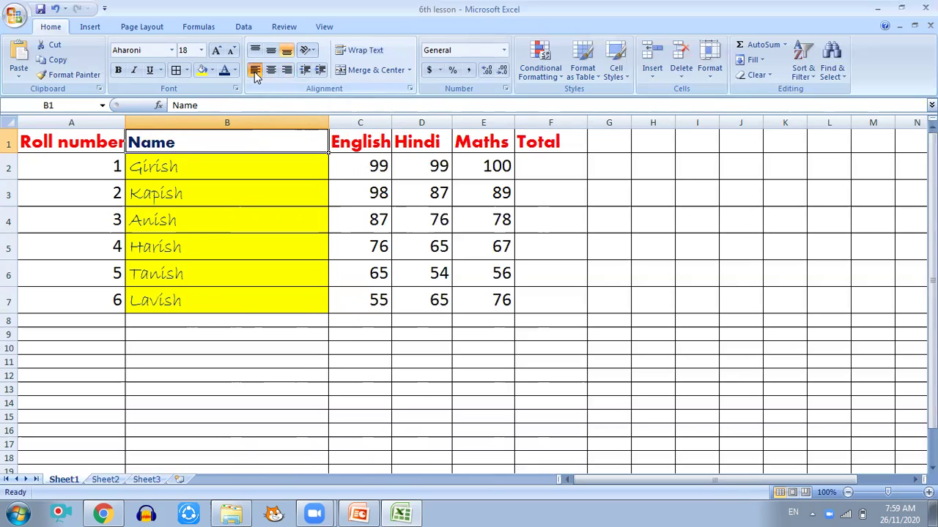
click(270, 71)
click(287, 71)
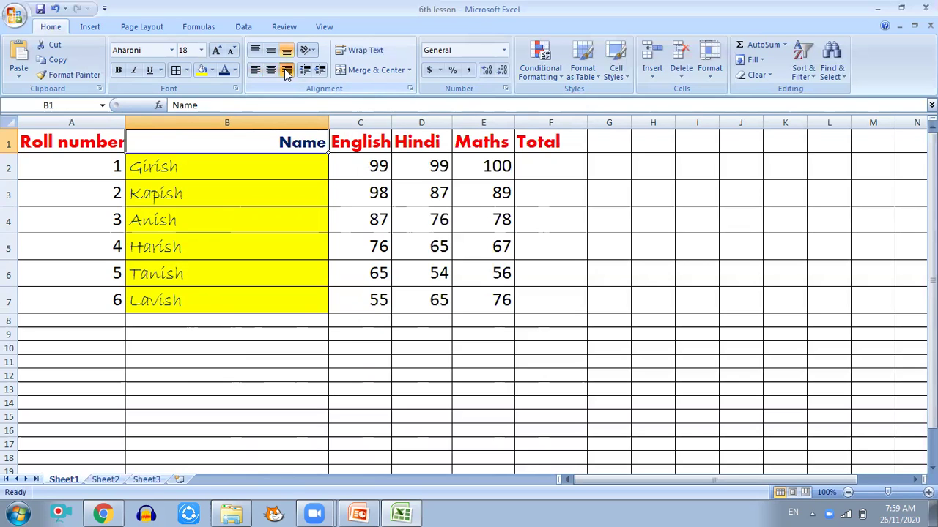
Step: Make row 1 taller and align the Name header to middle and centre
drag(14, 152, 14, 192)
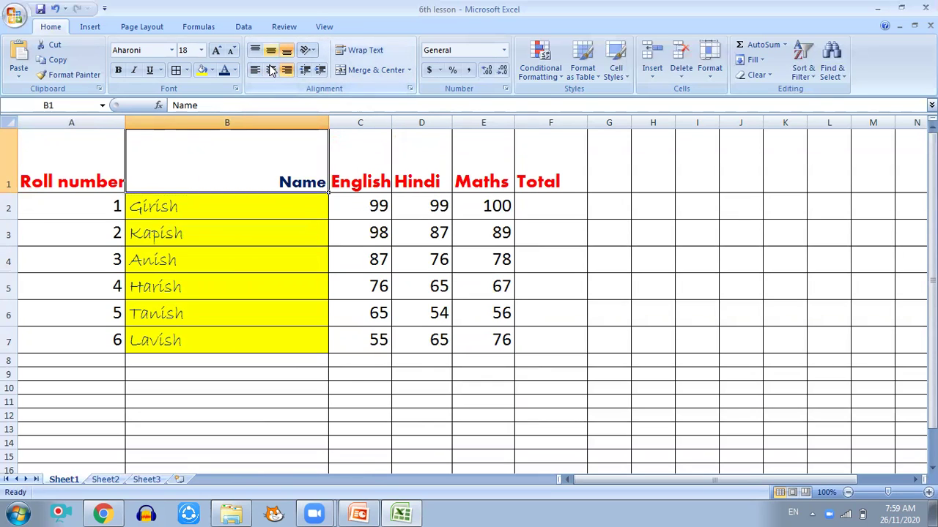
click(271, 50)
click(270, 70)
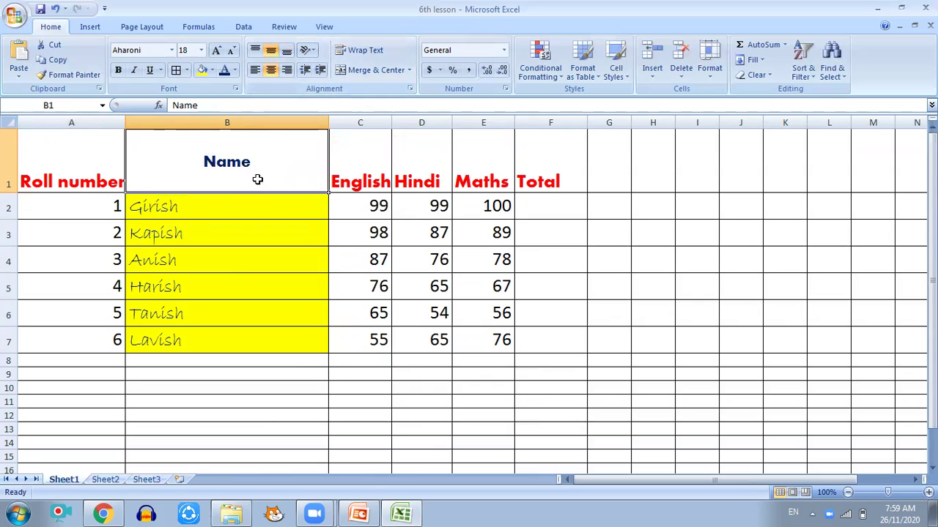
click(255, 50)
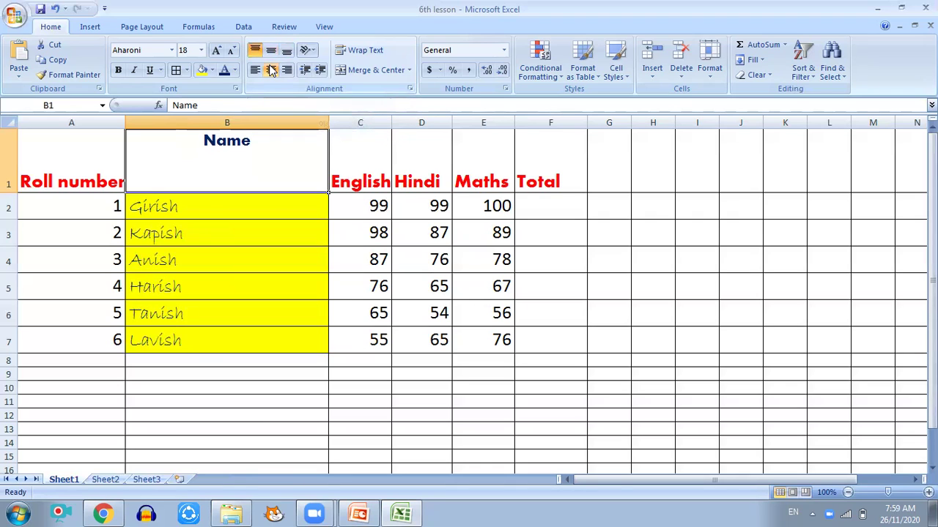
Step: Cycle the Name header between bottom, middle and top alignment using Alt+H shortcuts
key(alt+h)
key(a)
key(b)
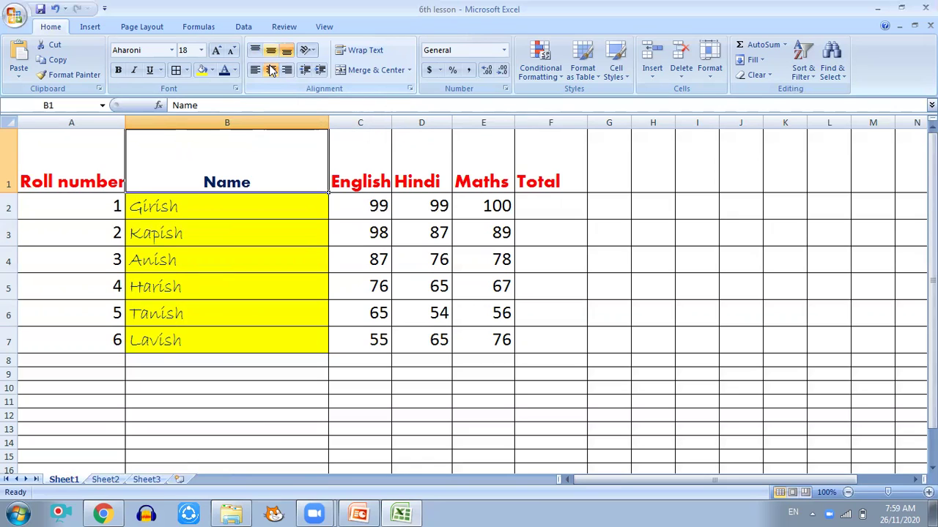
key(alt+h)
key(a)
key(m)
key(alt+h)
key(a)
key(t)
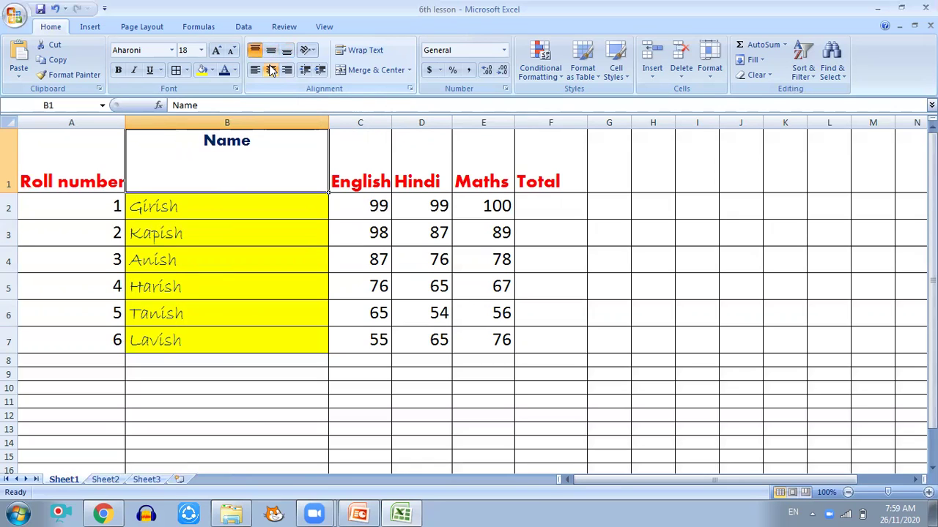
key(alt+h)
key(a)
key(b)
key(alt+h)
key(a)
key(m)
key(alt+h)
key(a)
key(b)
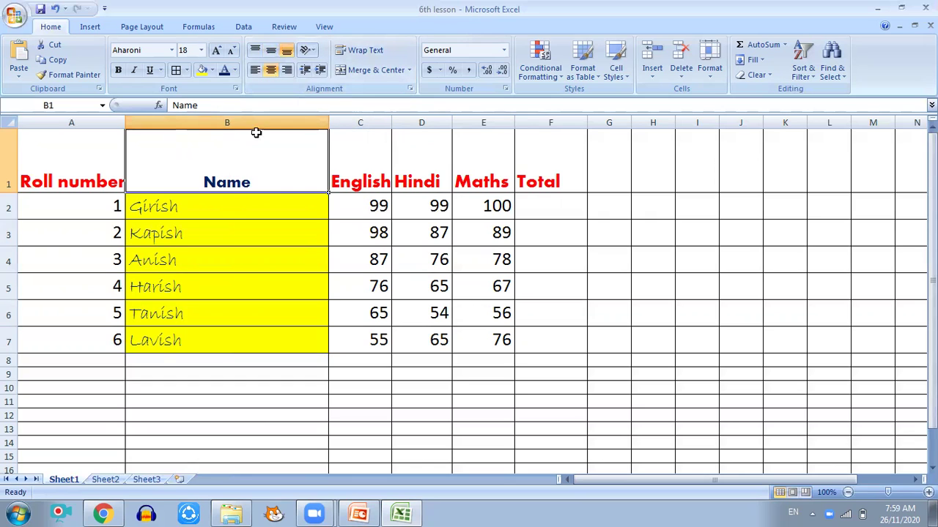
Step: Cycle left, centre and right alignment, leaving Name centred horizontally and vertically
click(256, 72)
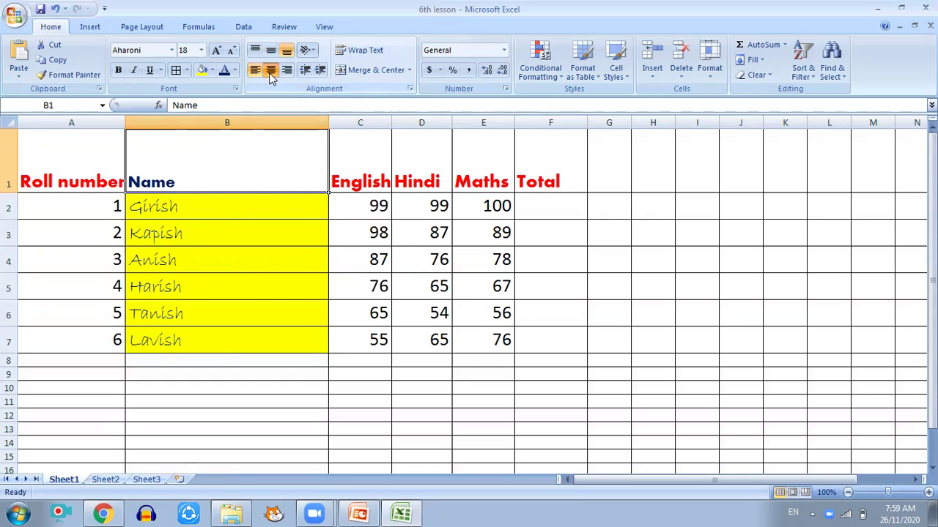
click(271, 70)
click(286, 71)
click(271, 68)
click(256, 71)
click(271, 71)
click(286, 70)
click(271, 70)
click(256, 71)
click(271, 70)
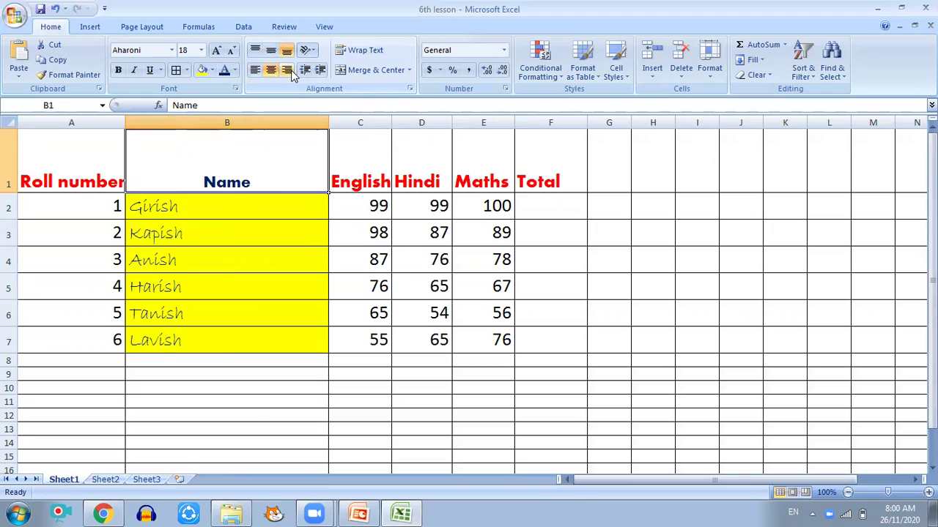
click(286, 70)
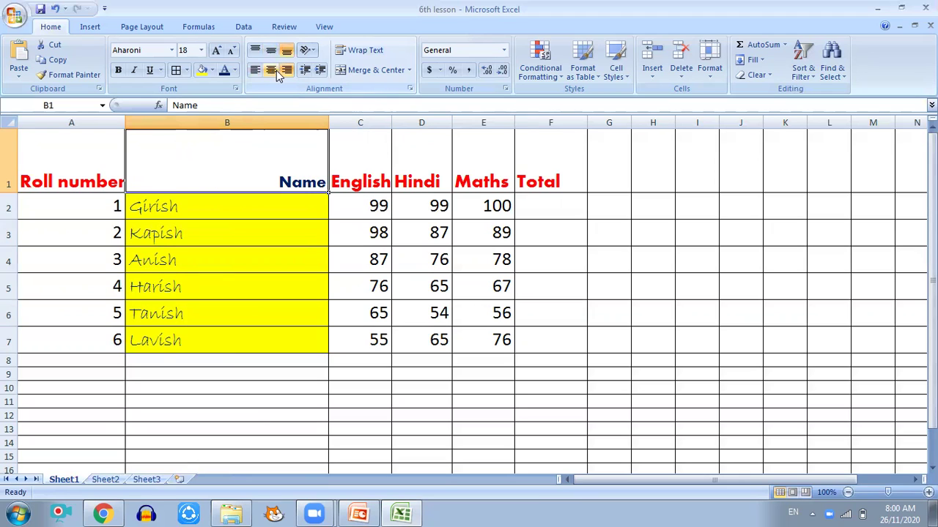
click(271, 70)
click(271, 50)
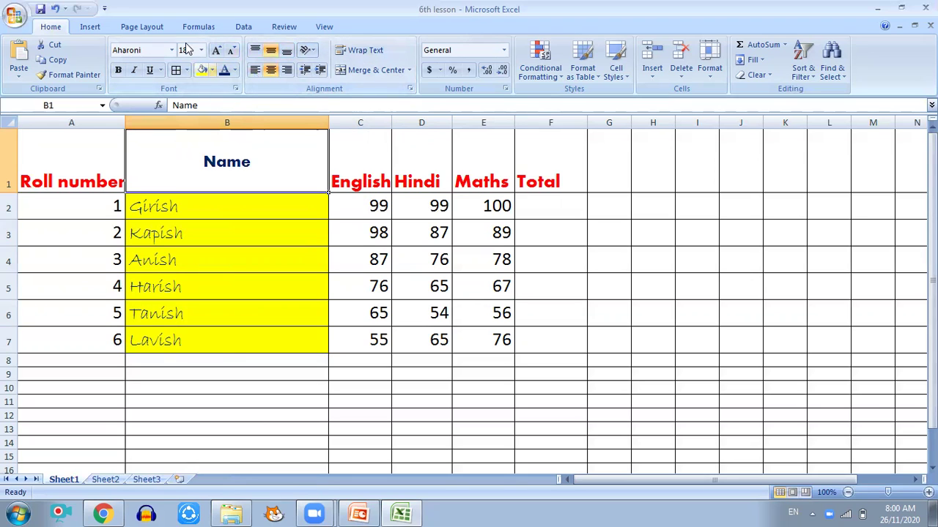
Step: Apply All Borders to the table and bring the Name header to size 16
click(186, 71)
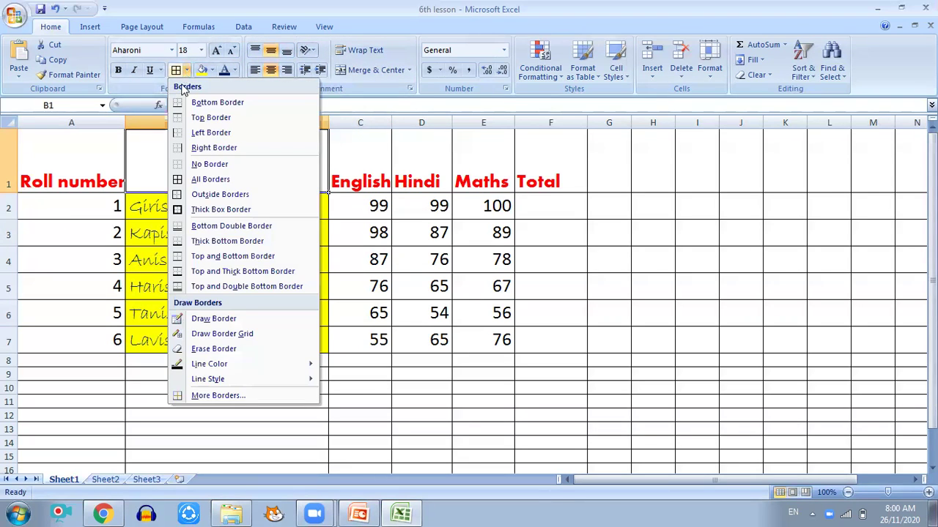
click(191, 176)
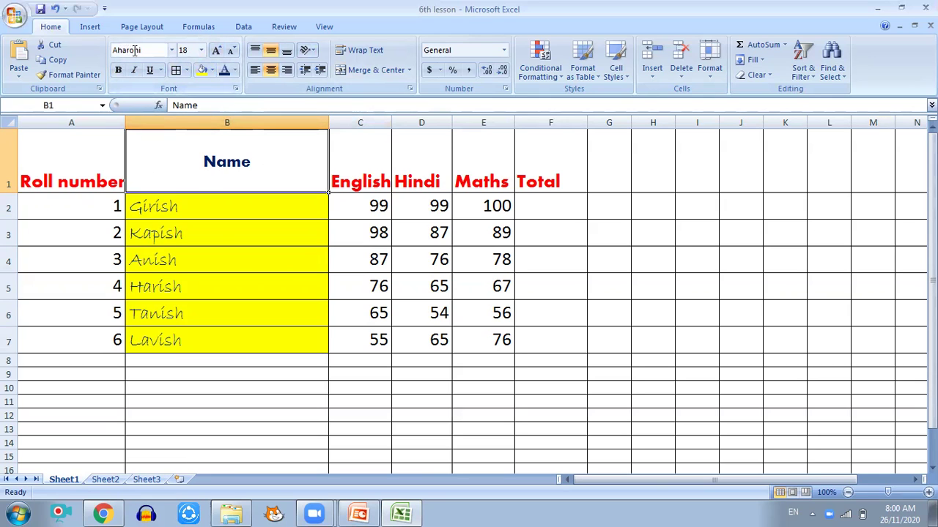
click(197, 56)
click(197, 55)
click(197, 56)
click(216, 51)
click(217, 50)
click(232, 50)
click(232, 51)
click(231, 51)
click(232, 50)
click(231, 50)
click(231, 51)
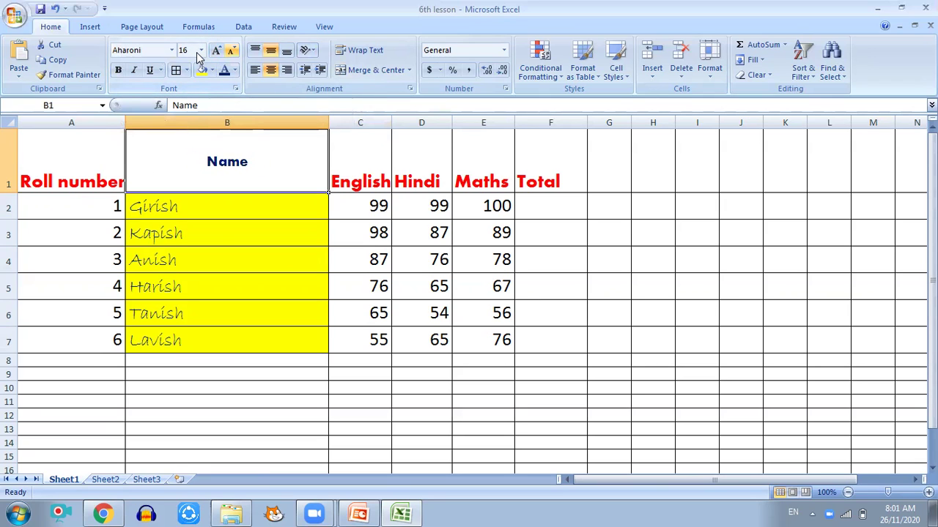
Step: Fill cell B1 with light blue
click(234, 70)
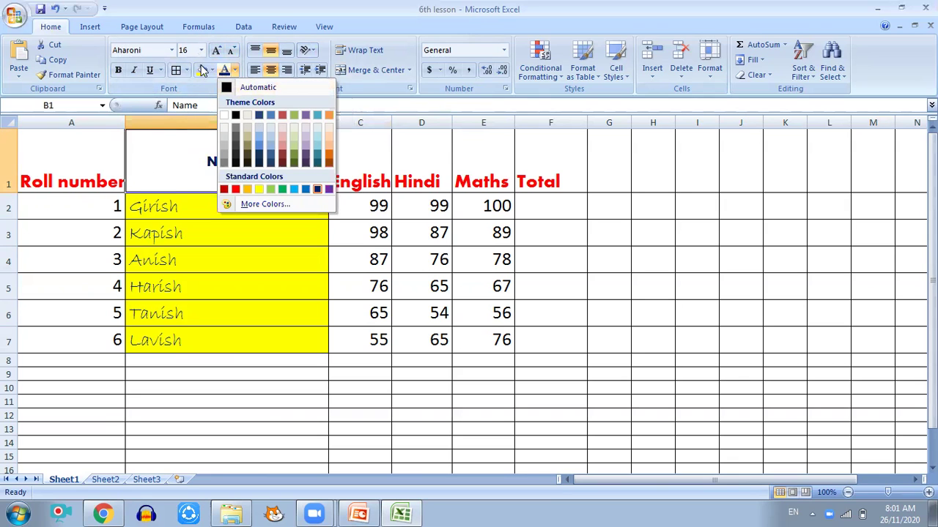
click(213, 71)
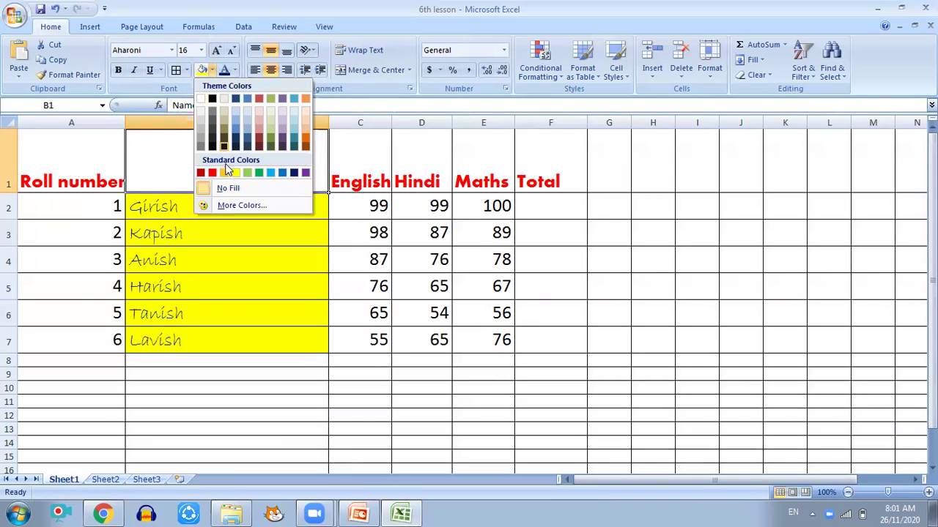
click(271, 173)
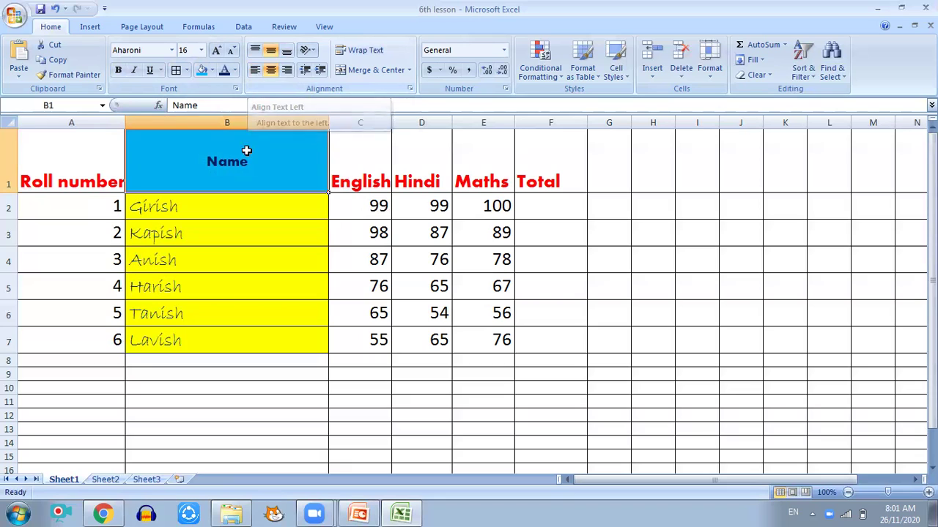
click(307, 50)
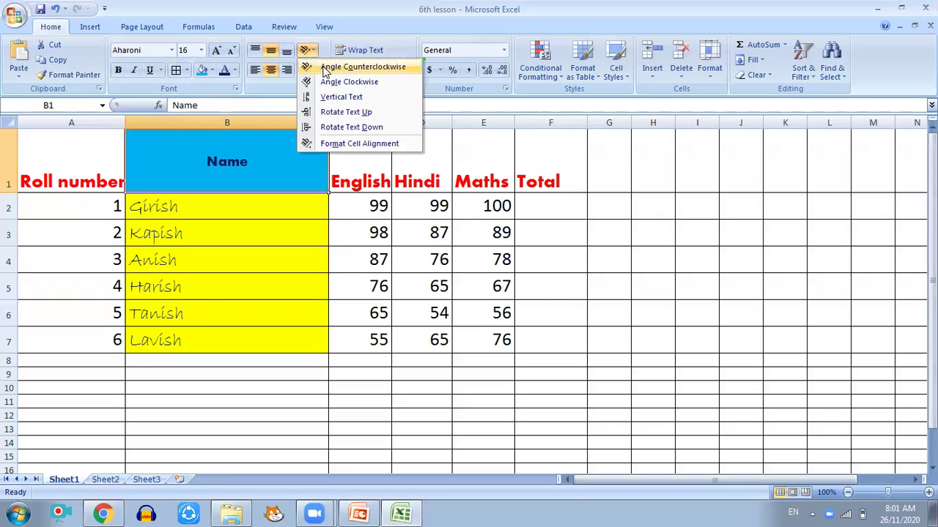
click(326, 70)
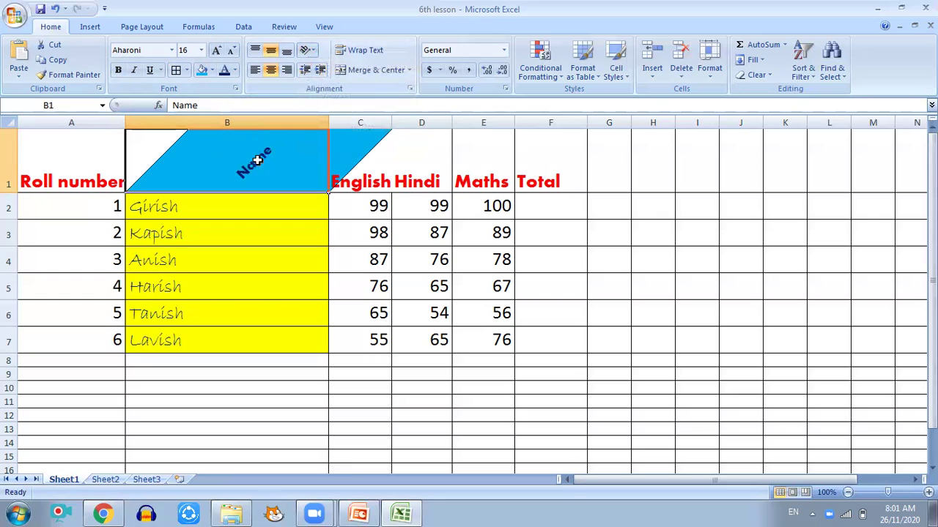
click(212, 70)
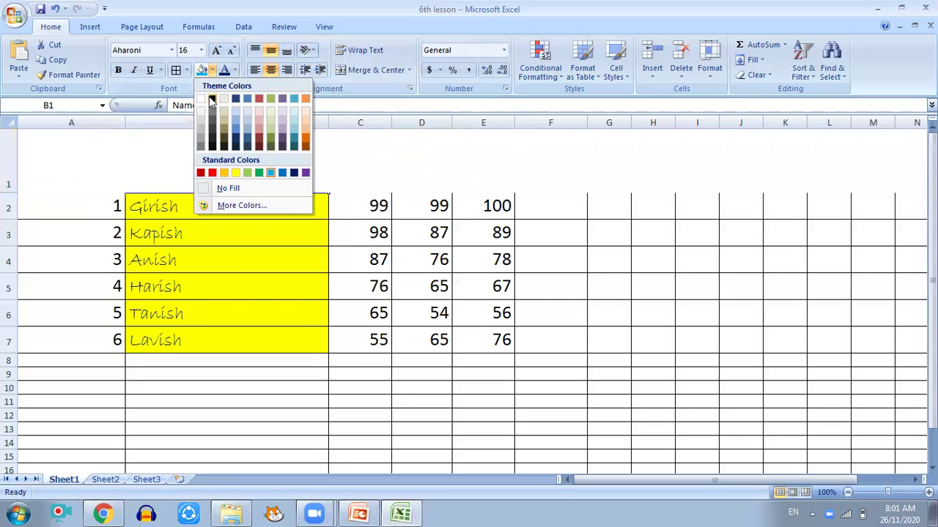
click(202, 101)
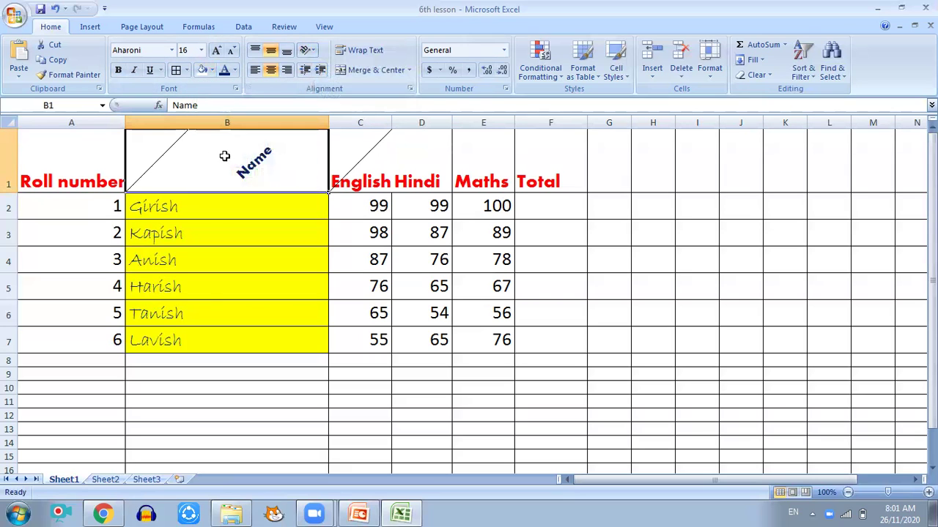
click(188, 70)
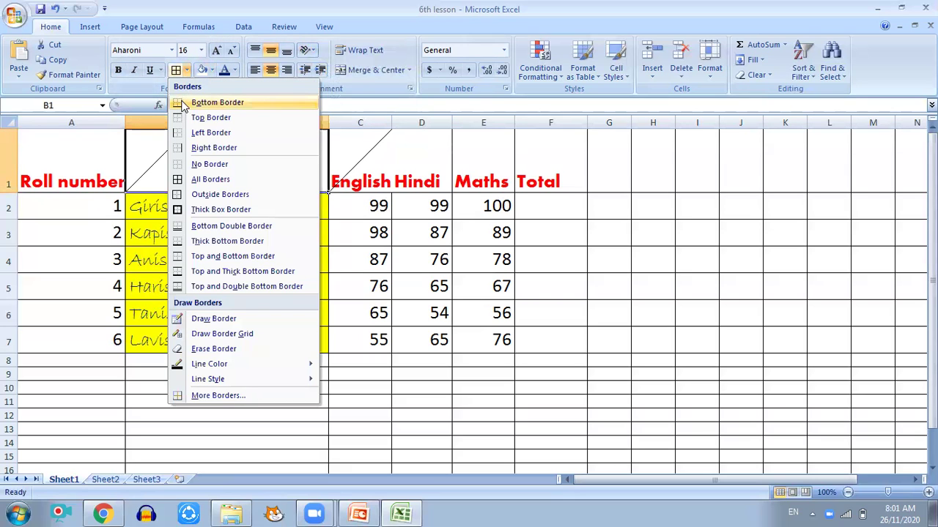
click(201, 163)
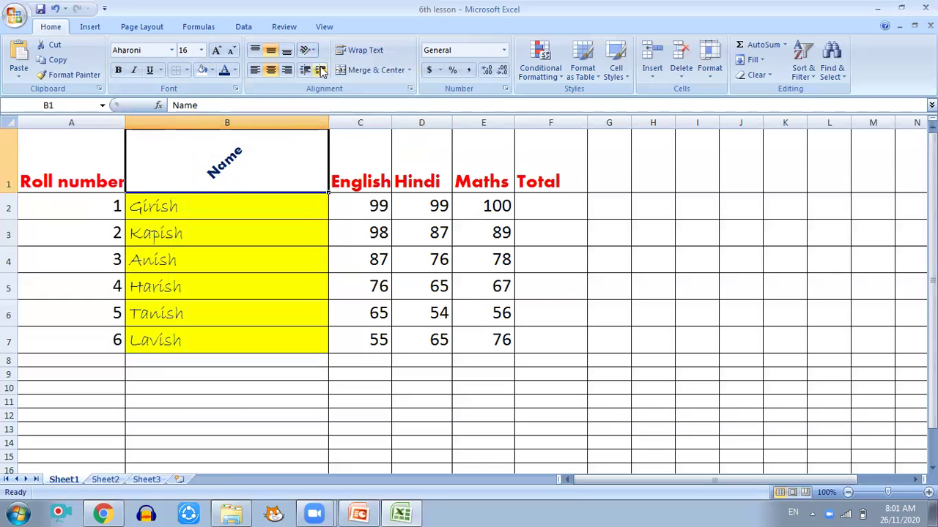
click(307, 50)
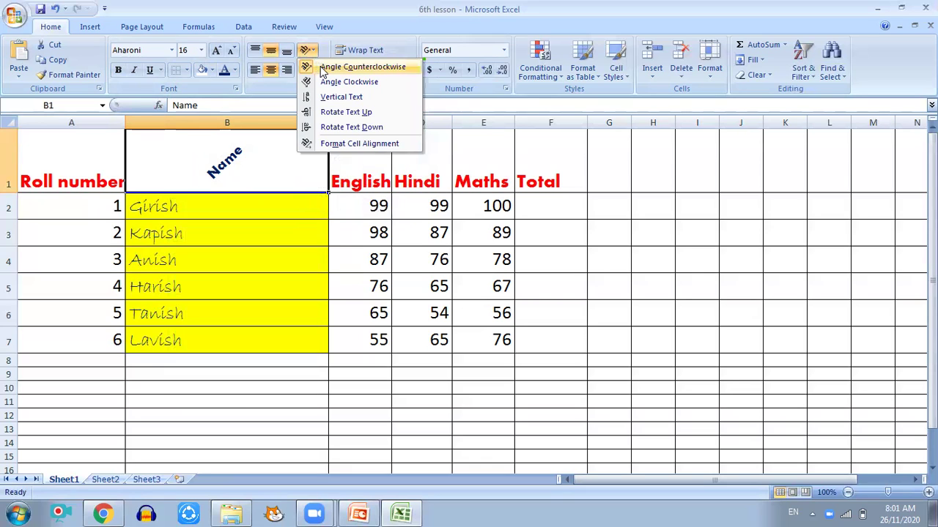
click(323, 67)
click(307, 49)
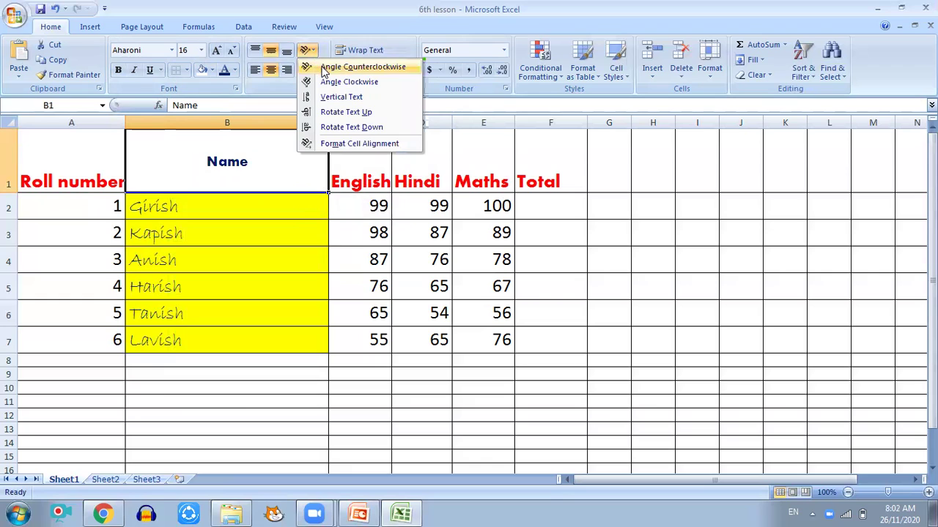
click(323, 67)
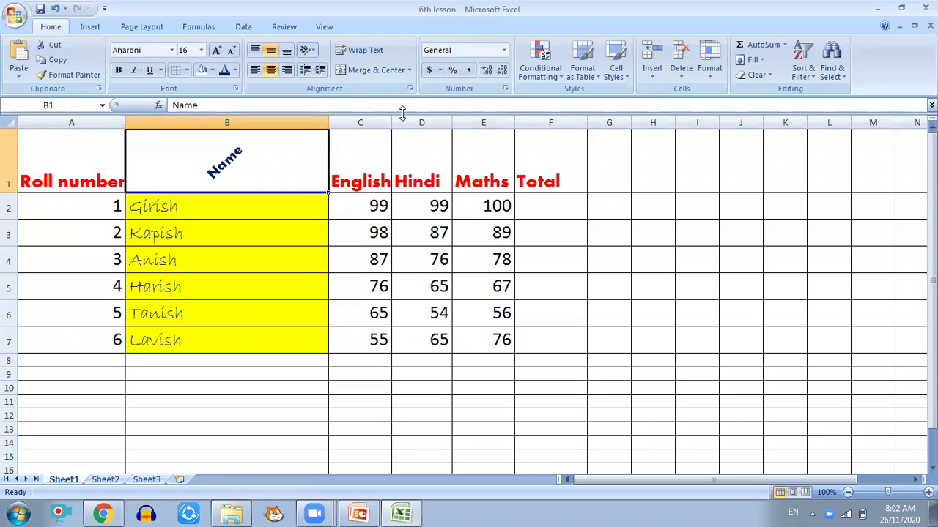
click(79, 174)
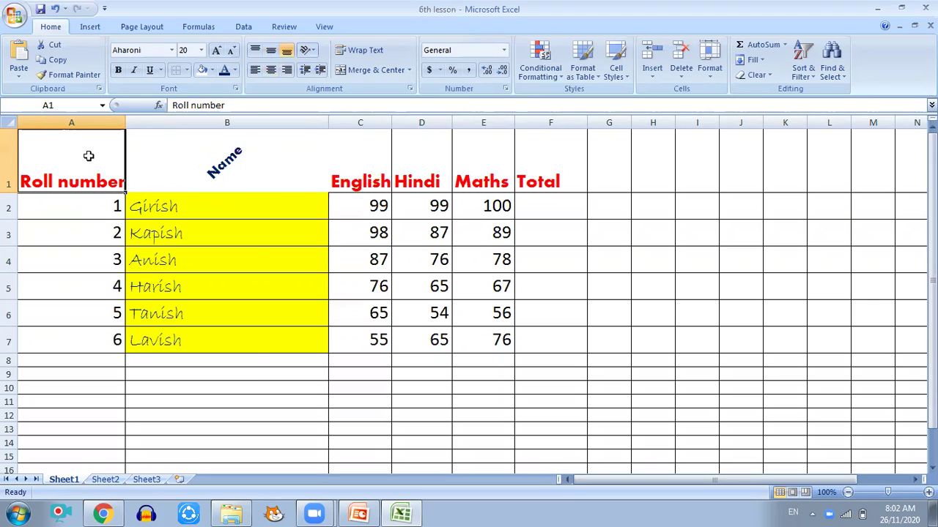
right_click(90, 160)
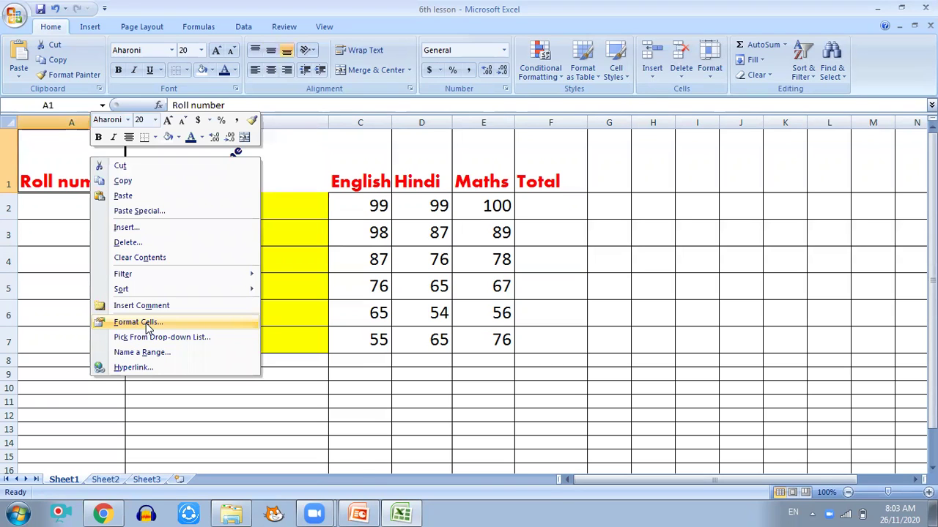
click(146, 323)
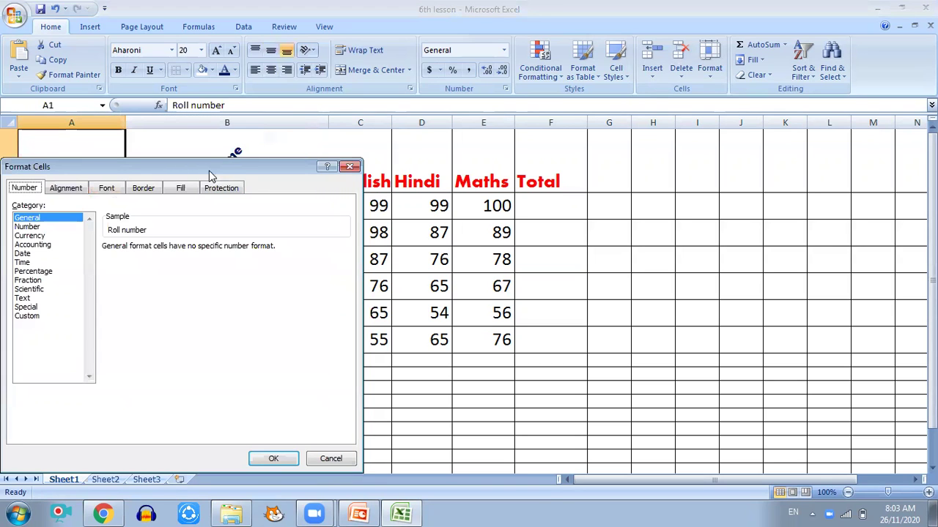
drag(208, 170, 589, 112)
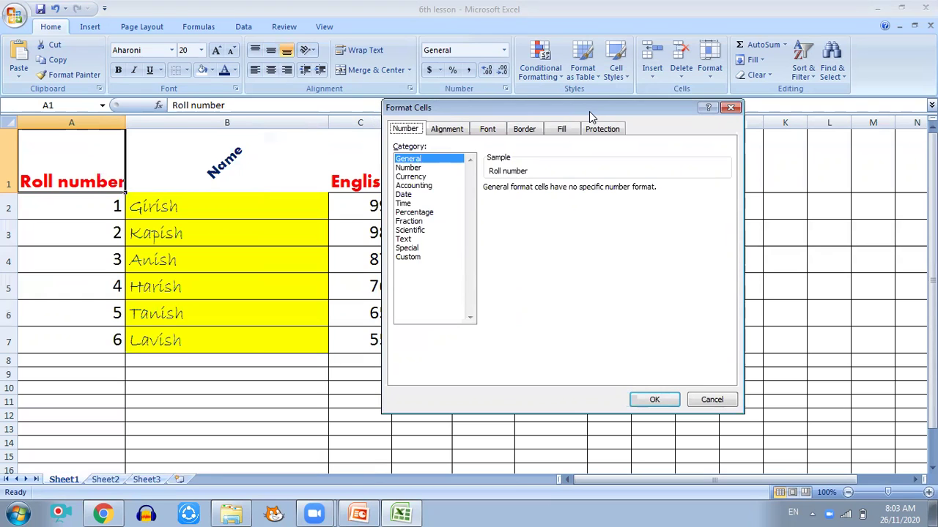
drag(587, 110, 597, 96)
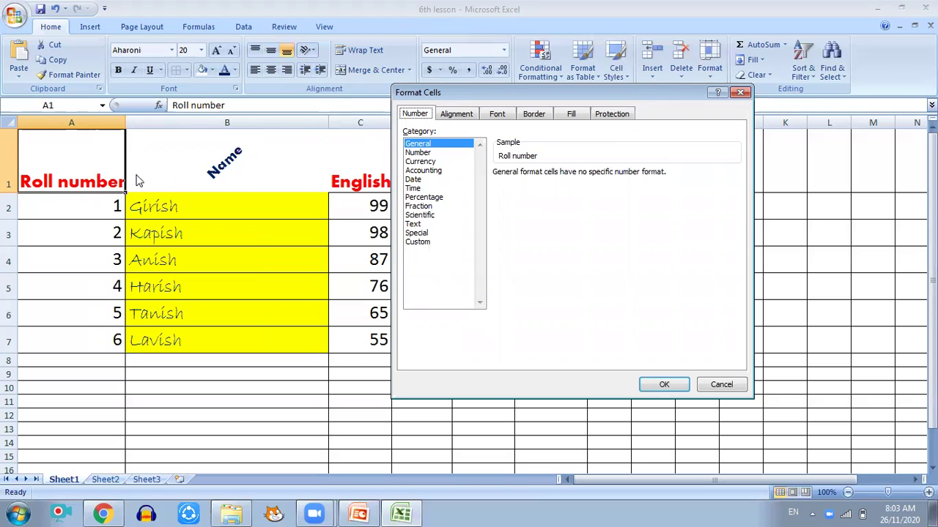
click(458, 115)
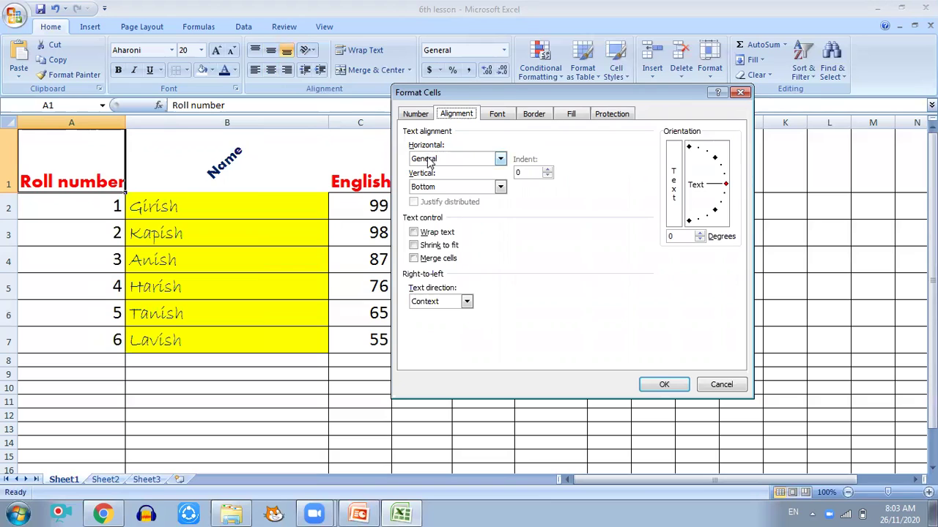
click(501, 160)
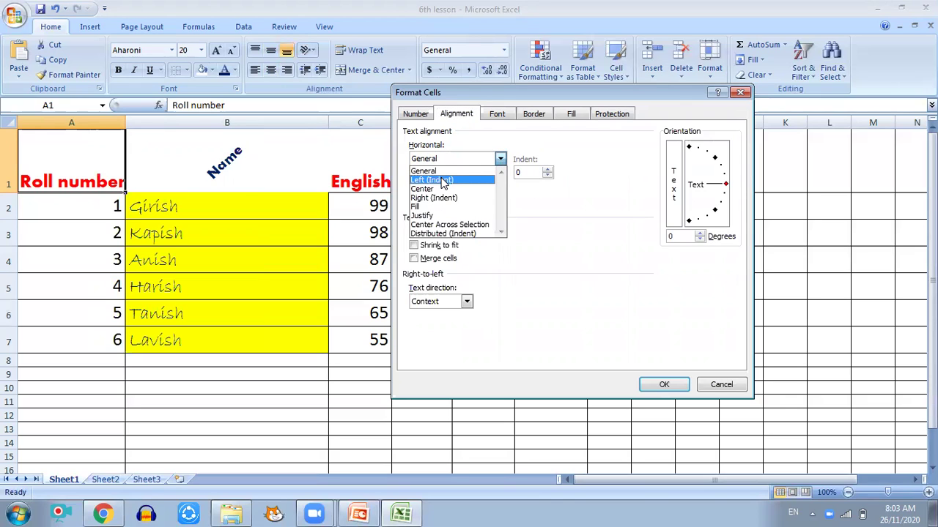
click(738, 95)
click(738, 95)
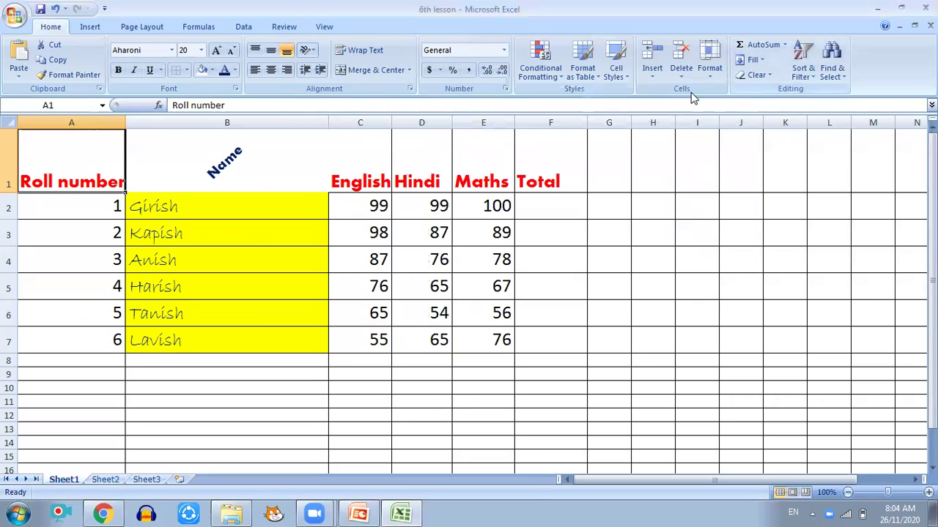
Step: Widen column A, then set A1's horizontal alignment to Center in Format Cells
drag(125, 122, 284, 125)
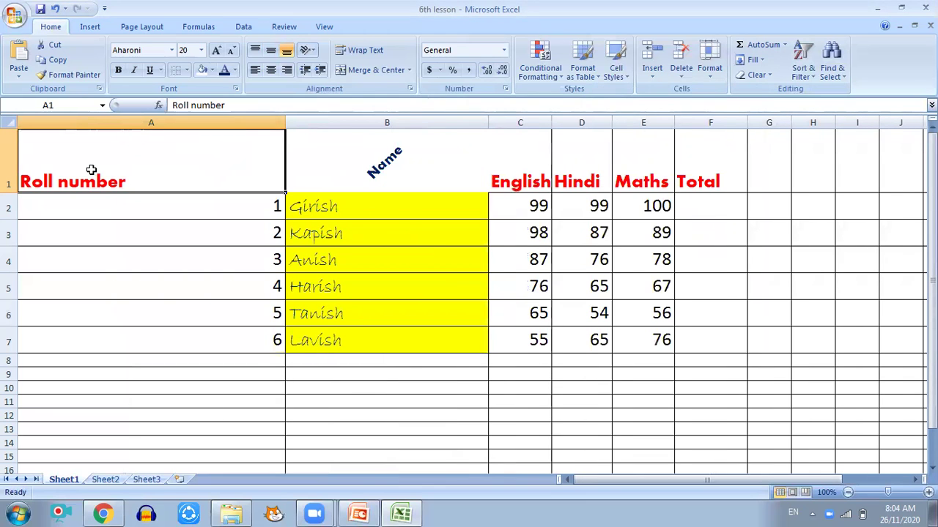
right_click(148, 158)
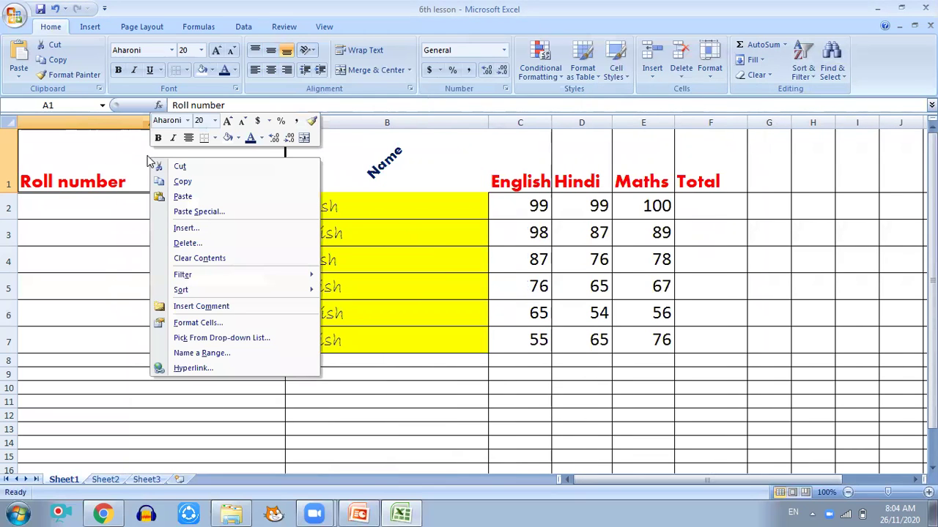
click(180, 324)
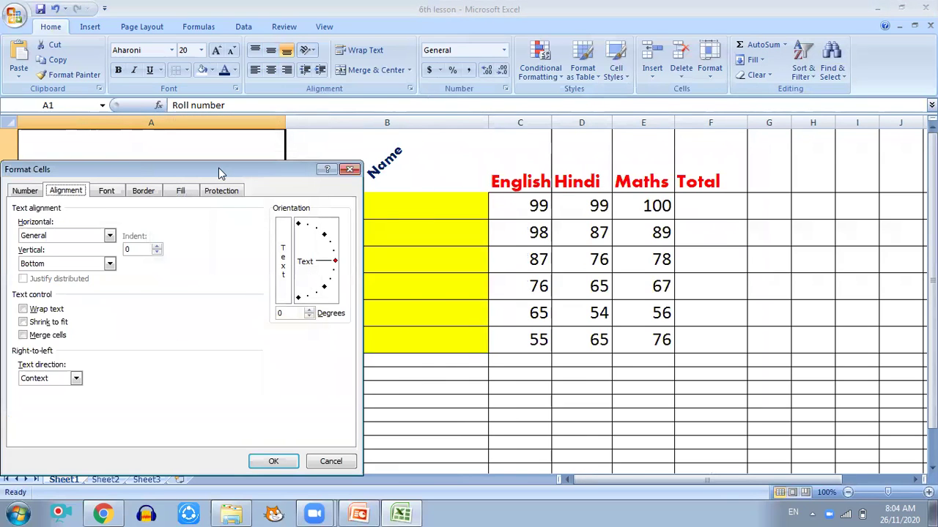
drag(218, 173, 528, 143)
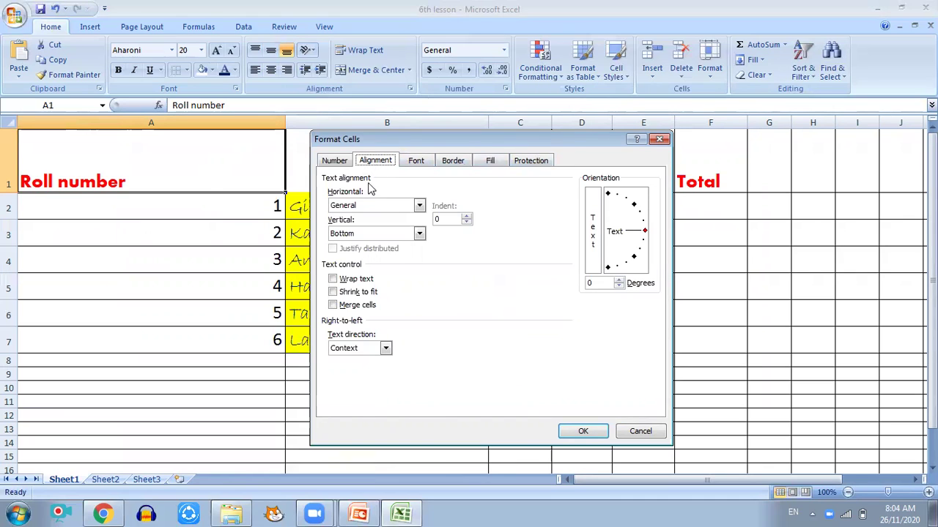
click(419, 208)
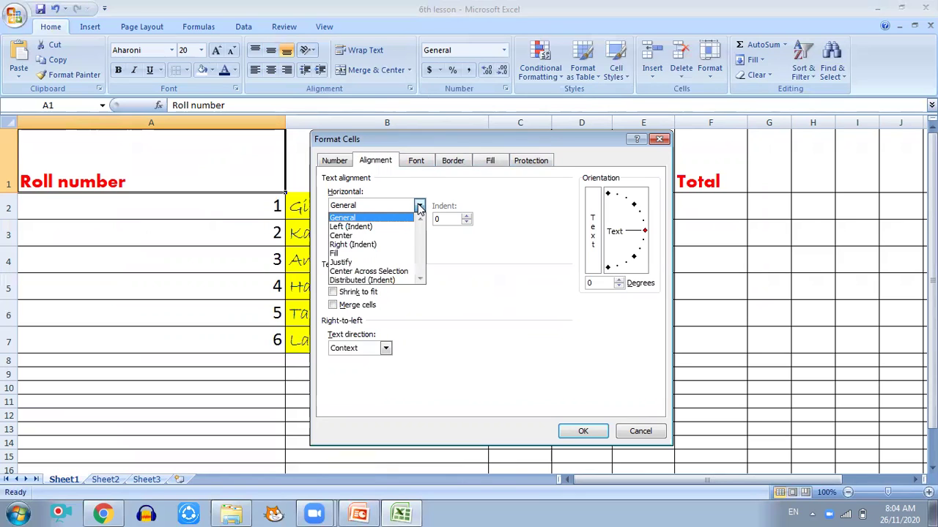
click(364, 236)
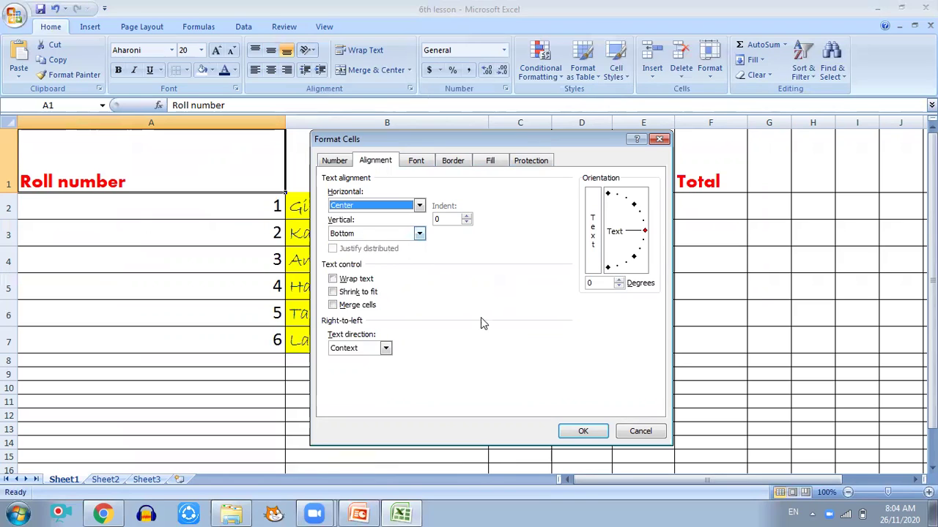
click(580, 432)
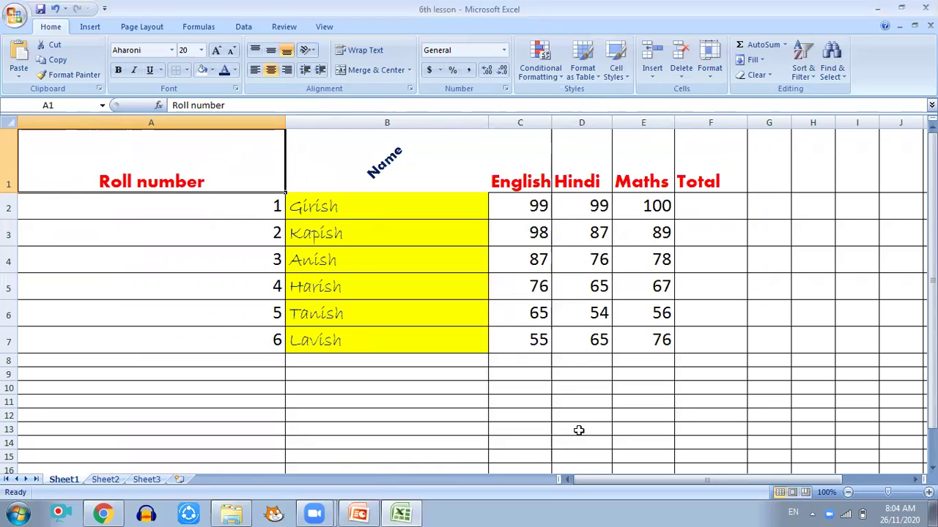
Step: Set A1's horizontal alignment to Right (Indent) in Format Cells
right_click(180, 159)
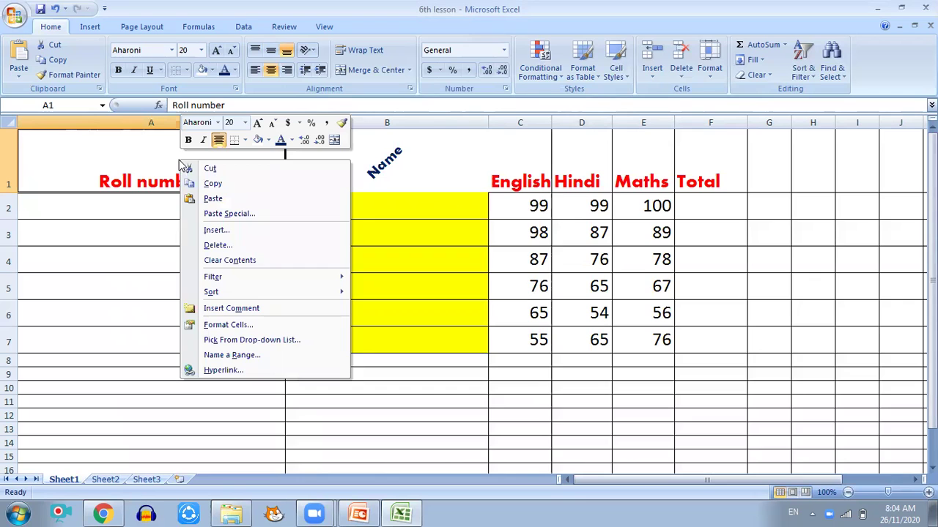
click(227, 324)
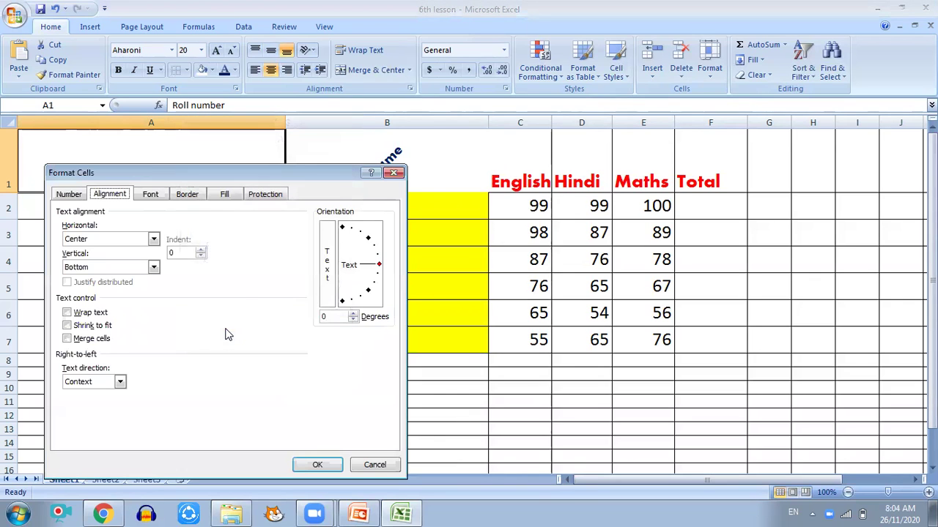
drag(166, 174, 435, 142)
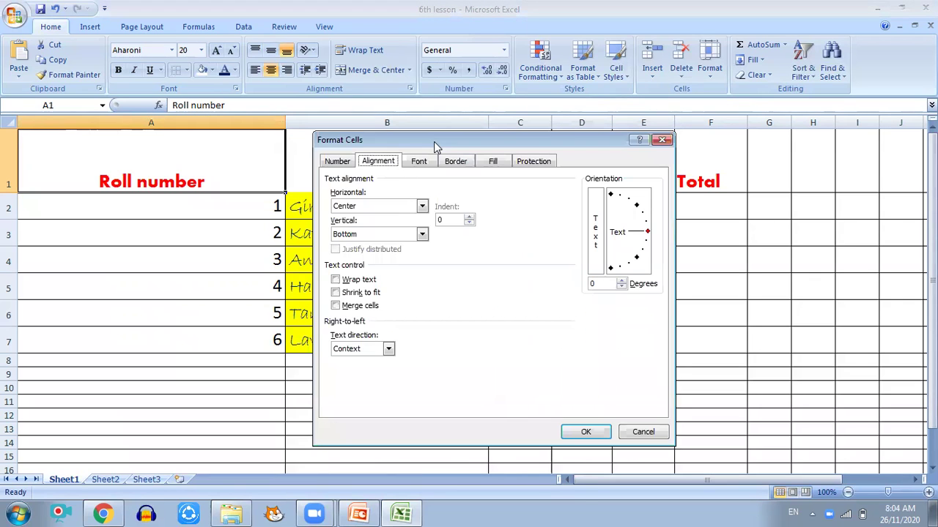
click(391, 208)
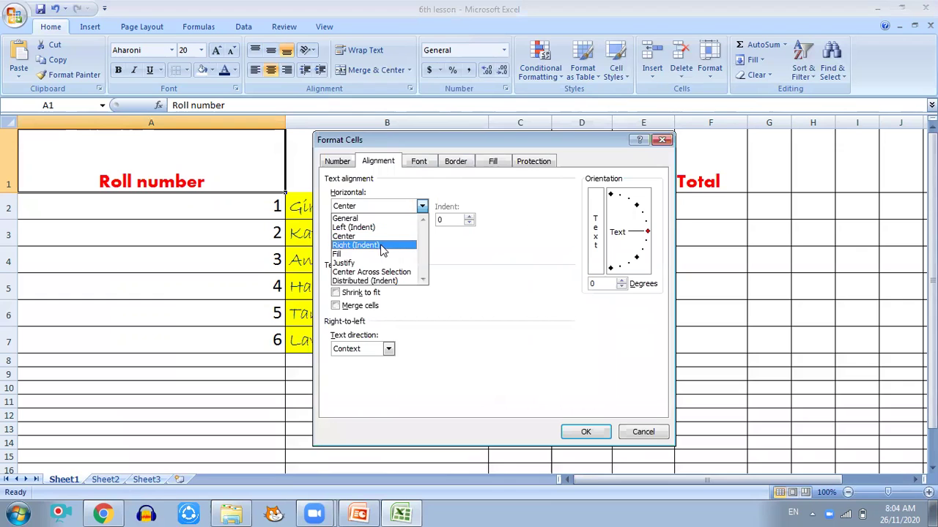
click(381, 246)
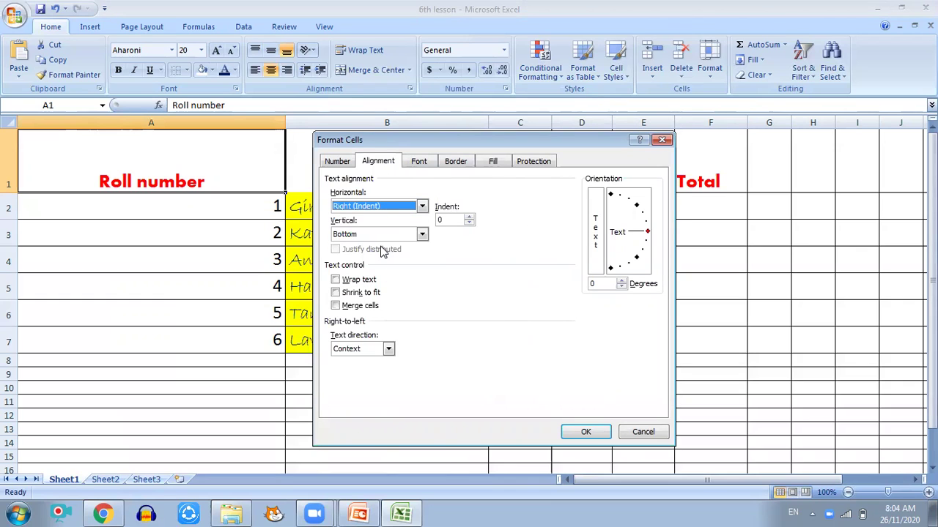
click(577, 432)
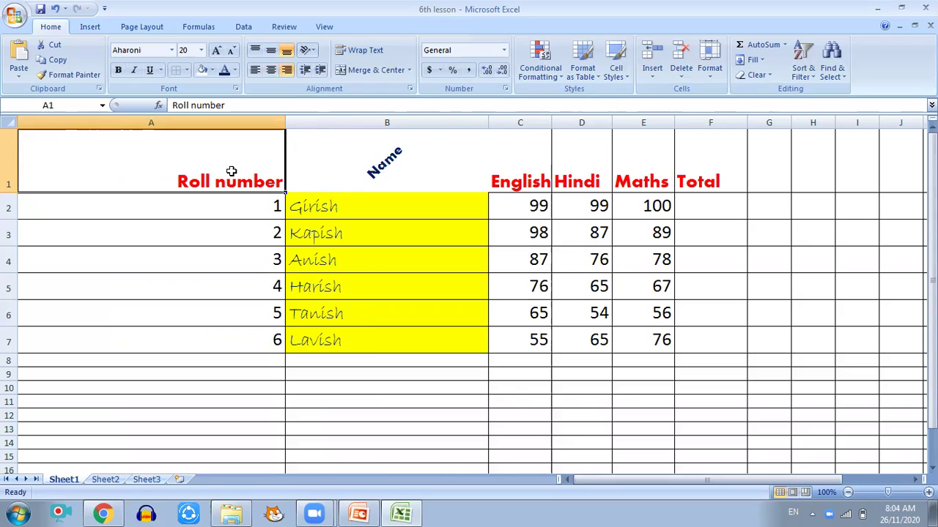
Step: Toggle the Roll number heading between centre, left and right alignment on the Home tab
click(270, 71)
click(274, 70)
click(273, 69)
click(256, 73)
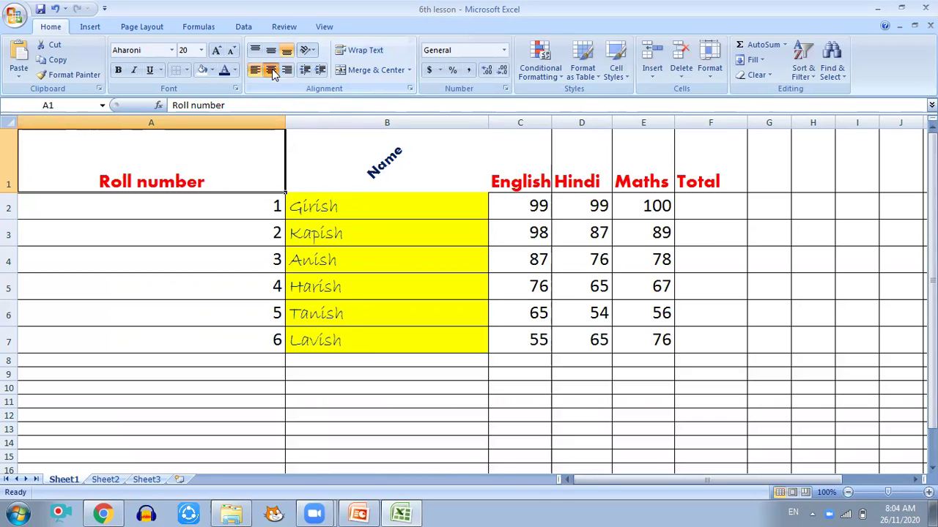
click(284, 69)
Step: Set A1's horizontal alignment to Left (Indent) in Format Cells
right_click(203, 144)
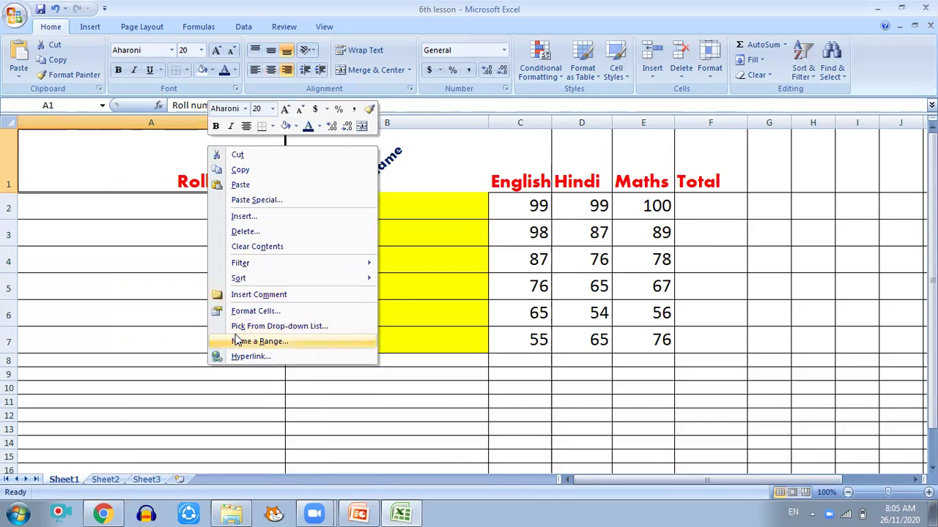
click(257, 312)
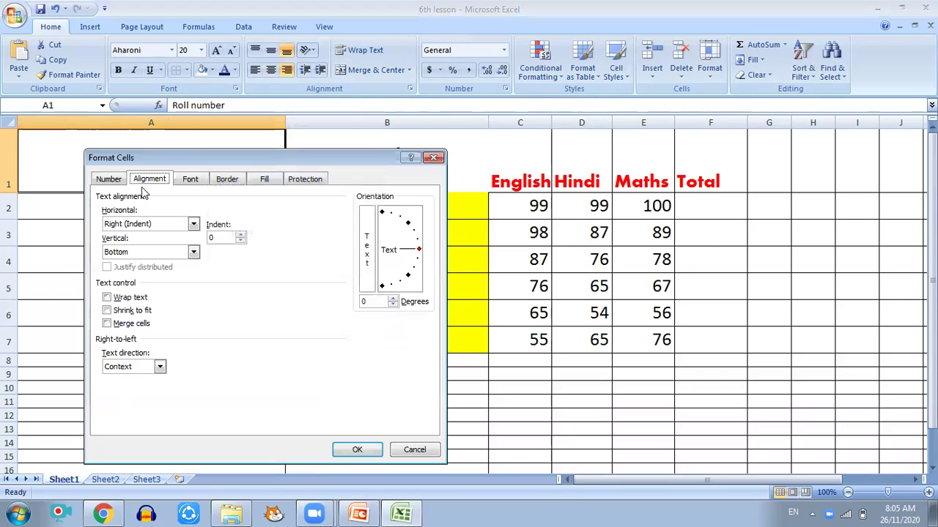
click(176, 224)
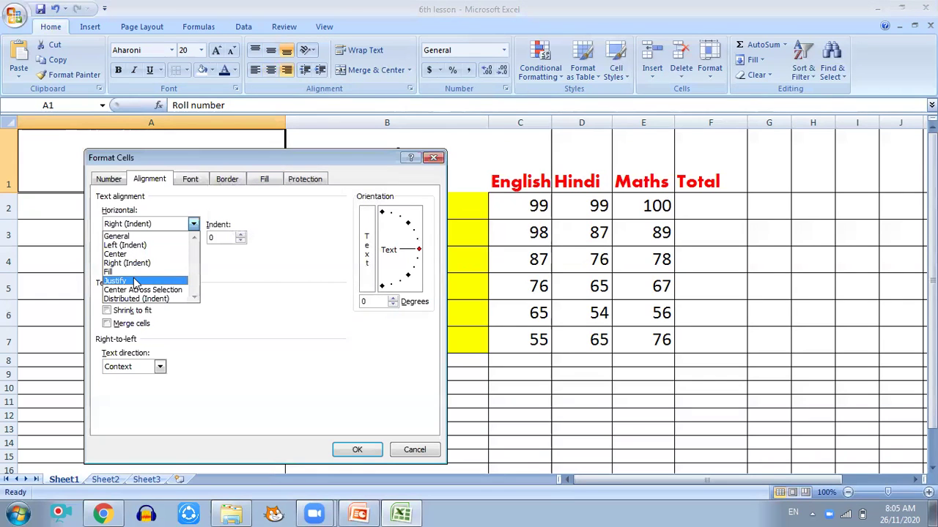
click(152, 238)
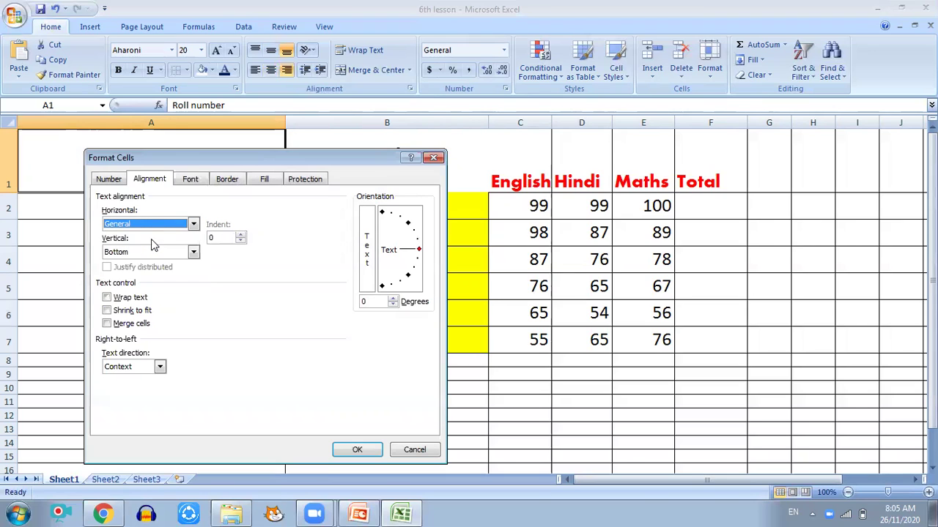
click(155, 223)
click(142, 245)
drag(285, 165, 562, 144)
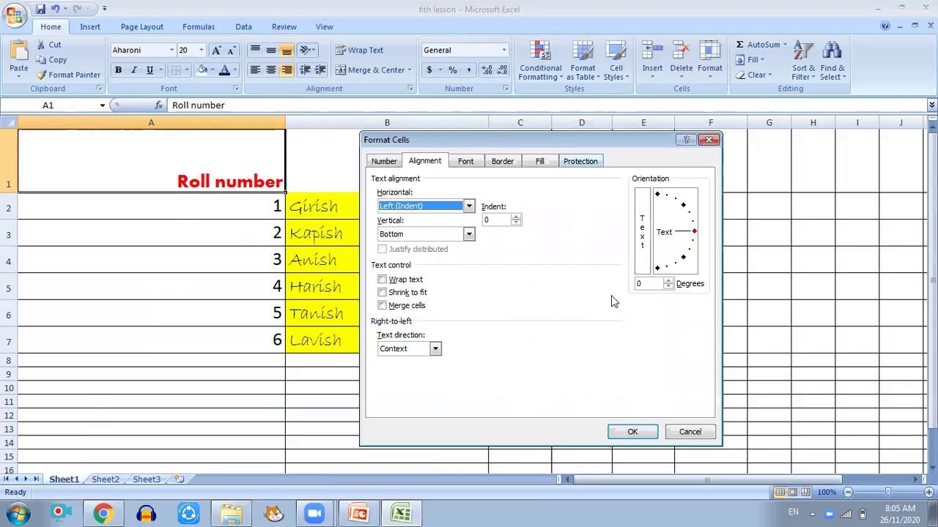
click(648, 432)
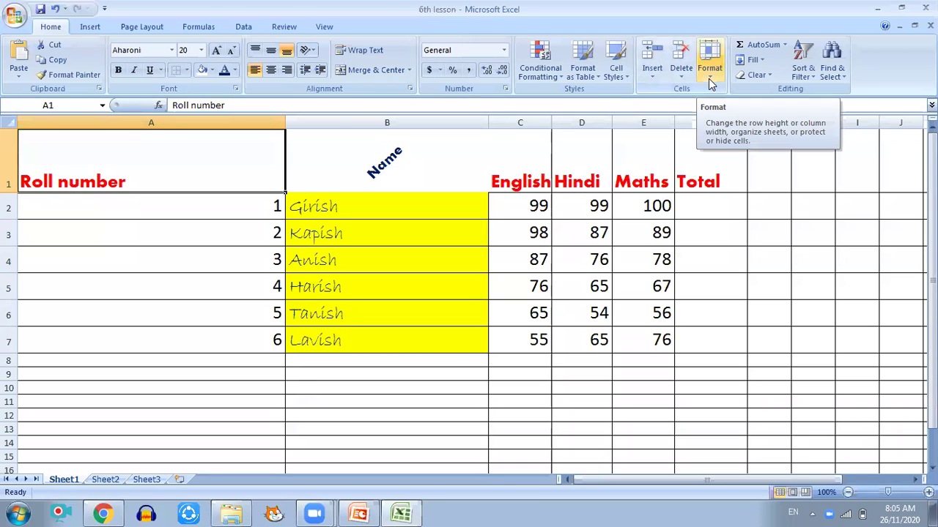
Step: Cycle the Roll number heading through centre, right and left, ending left-aligned
click(271, 71)
click(271, 71)
click(271, 71)
click(287, 70)
click(259, 71)
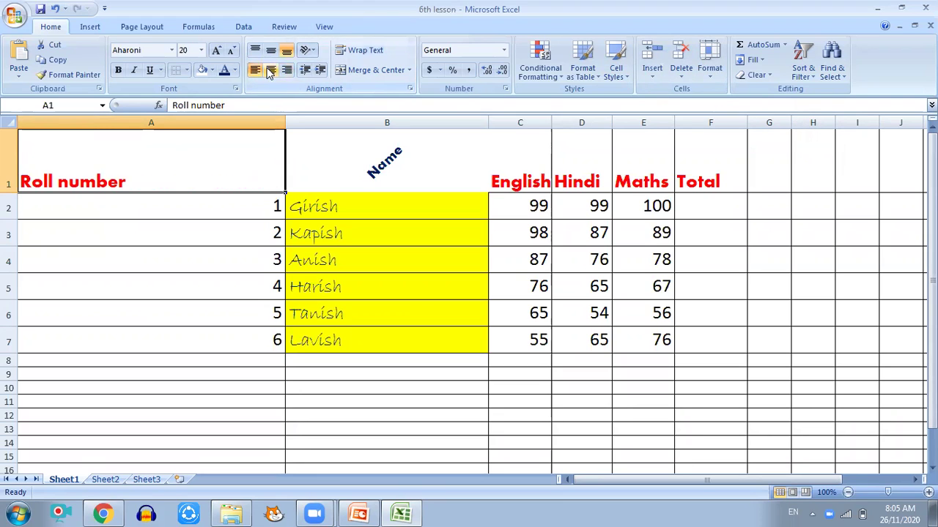
click(271, 71)
click(284, 73)
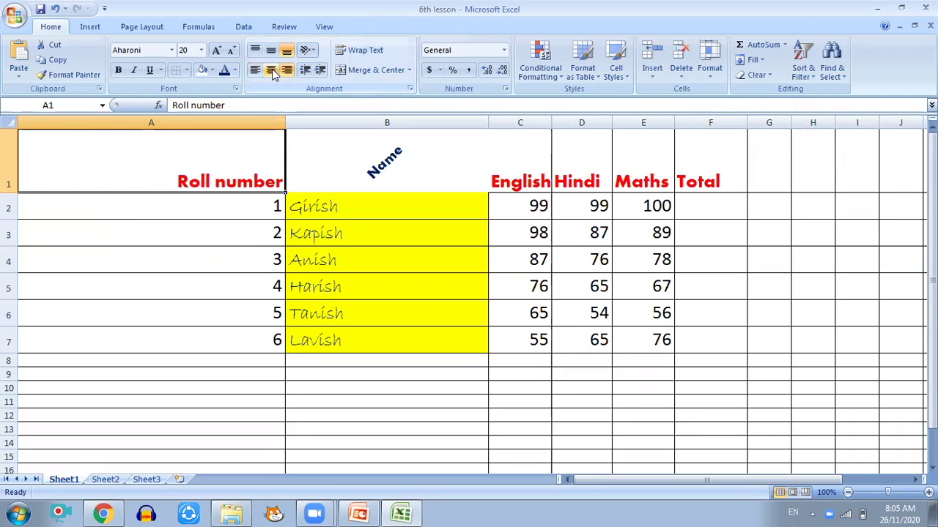
click(271, 70)
click(254, 71)
Step: Set A1's vertical alignment to Center in Format Cells
right_click(228, 146)
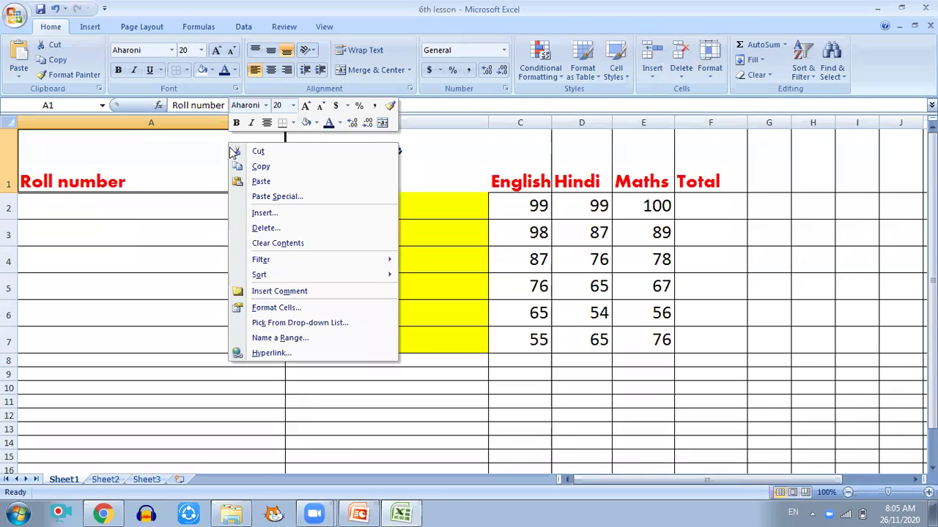
click(275, 308)
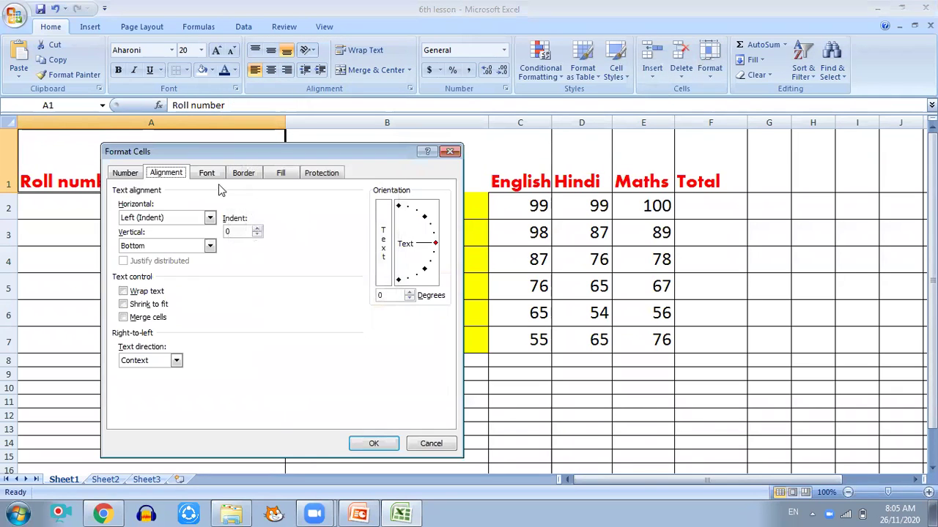
click(187, 247)
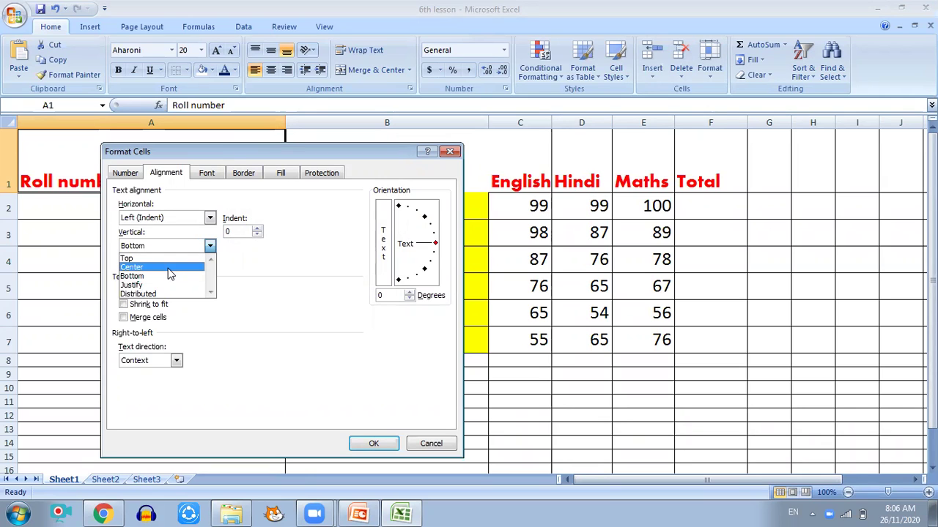
click(170, 272)
click(368, 445)
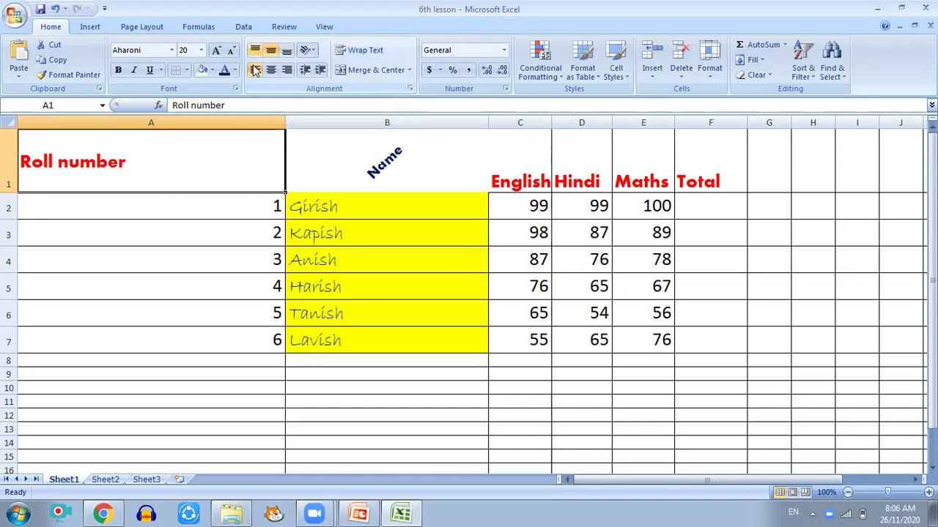
Step: Tilt the Roll number heading in A1 to a 43° text orientation
right_click(232, 148)
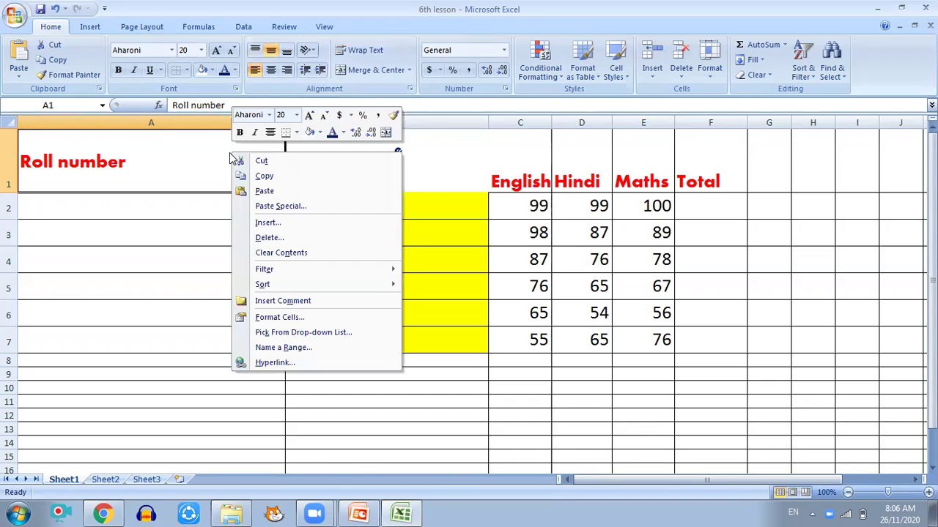
click(274, 317)
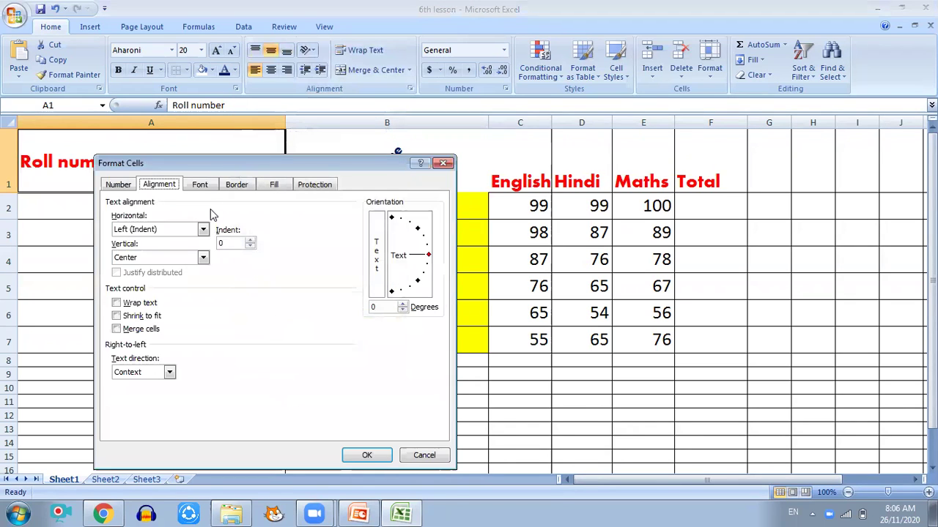
drag(175, 162, 342, 142)
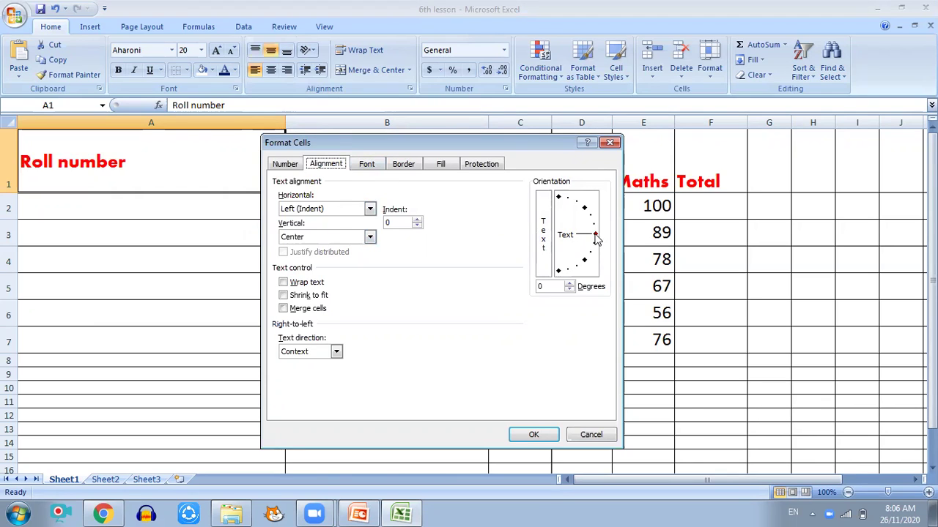
drag(595, 235, 590, 212)
click(533, 434)
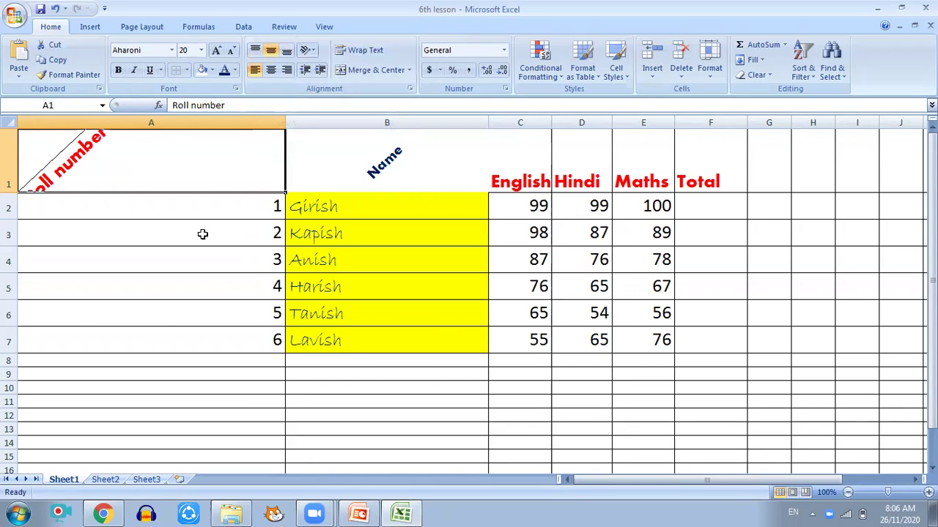
Step: Reset A1's text orientation to 0° and reopen its Format Cells dialog
right_click(93, 156)
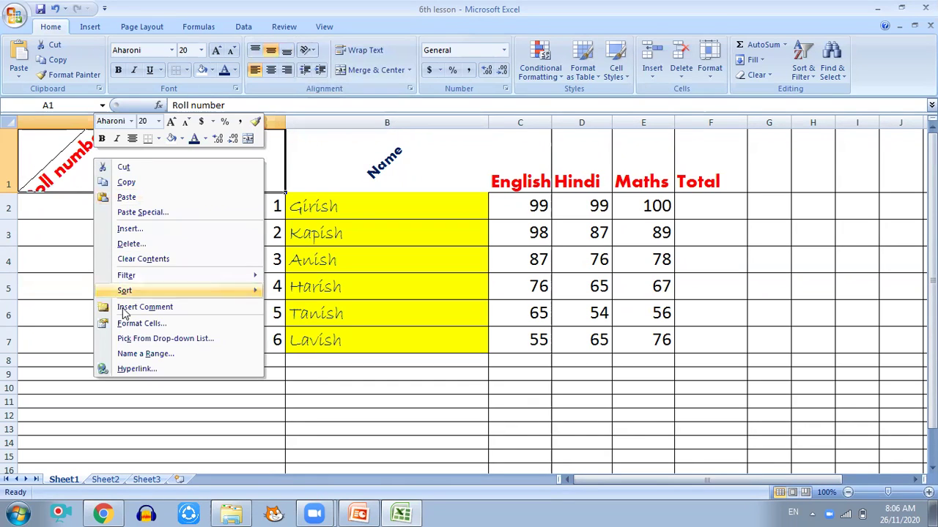
click(149, 329)
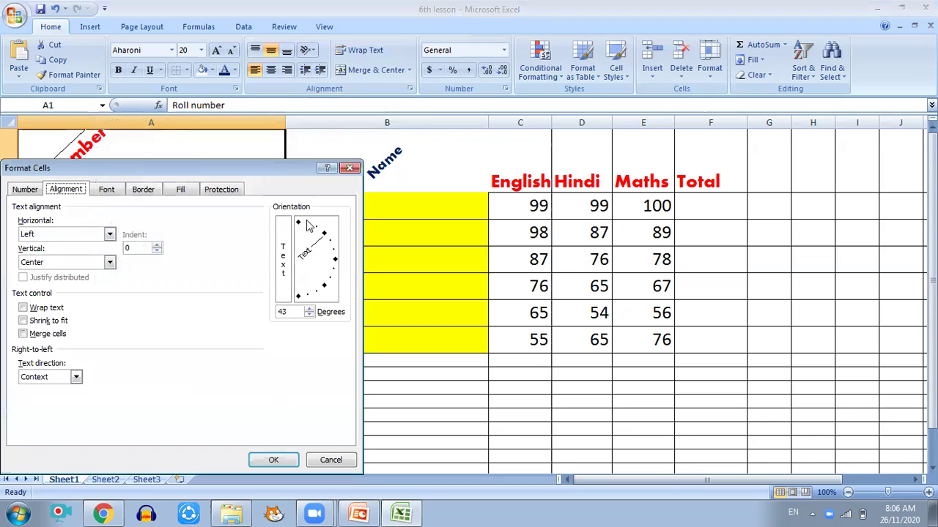
drag(323, 236, 336, 260)
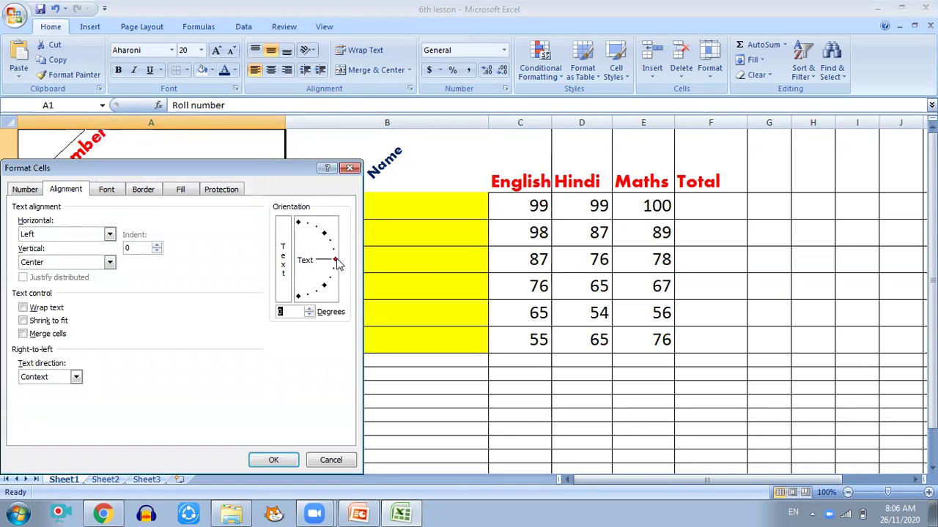
click(273, 460)
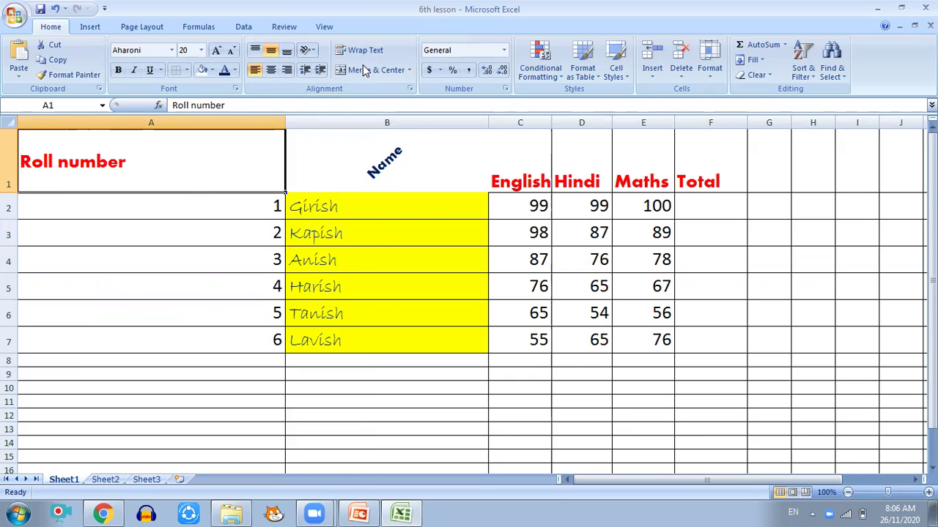
click(307, 50)
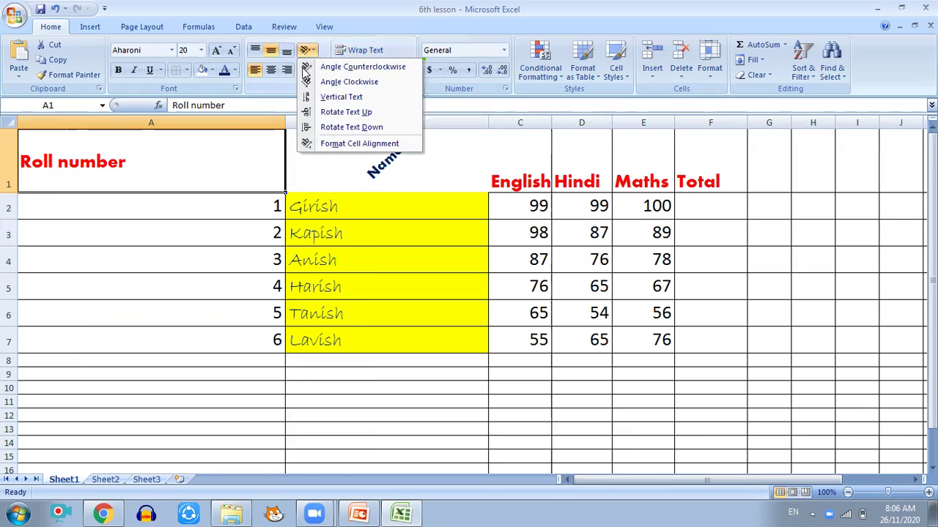
click(204, 168)
right_click(202, 162)
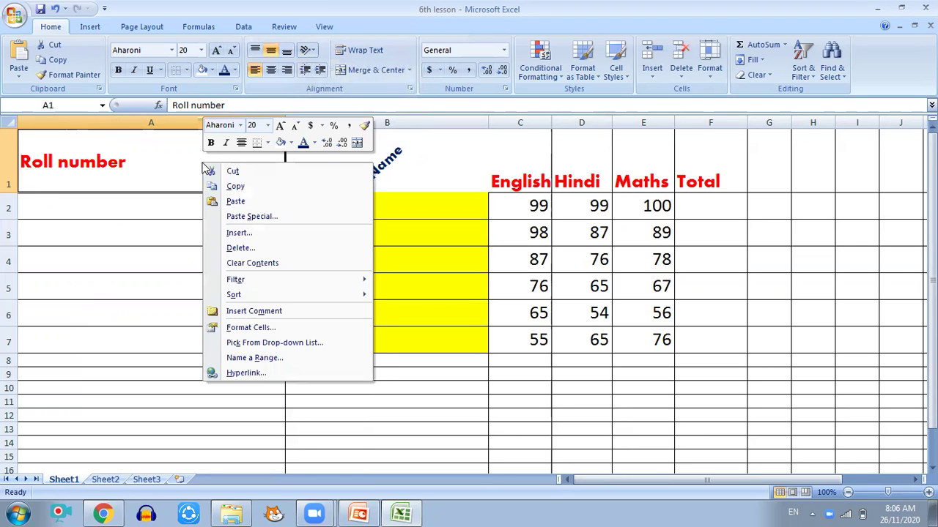
click(228, 330)
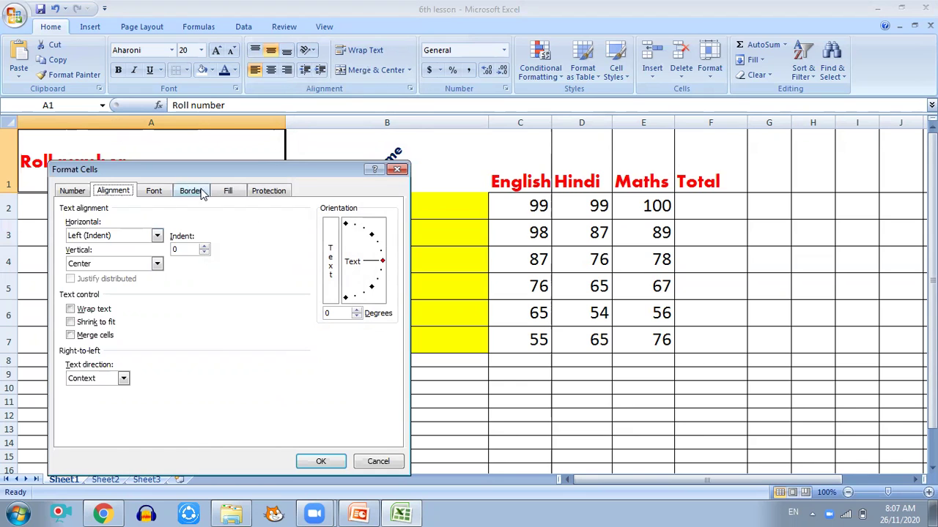
Step: Choose the Chiller font for the Roll number heading
click(160, 192)
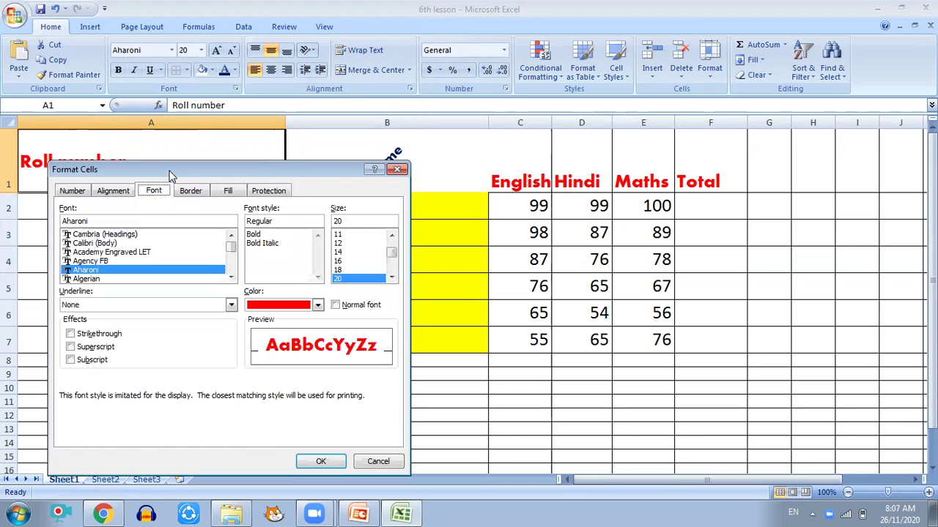
drag(172, 176, 509, 164)
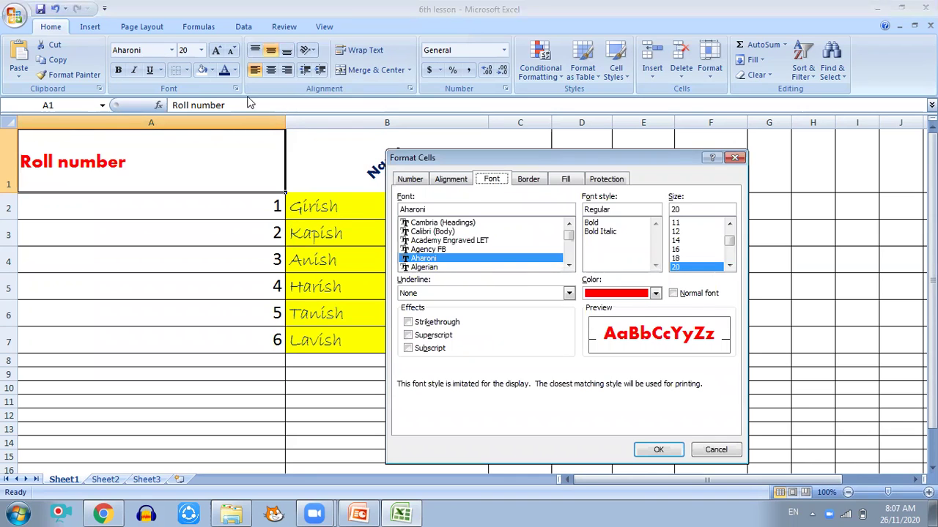
scroll(475, 252, down, 4)
scroll(472, 251, down, 4)
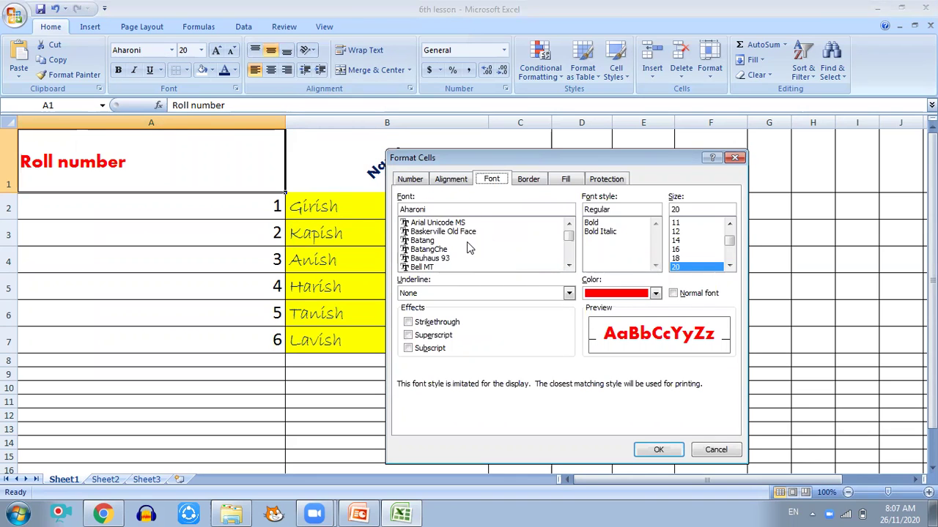
scroll(469, 248, up, 4)
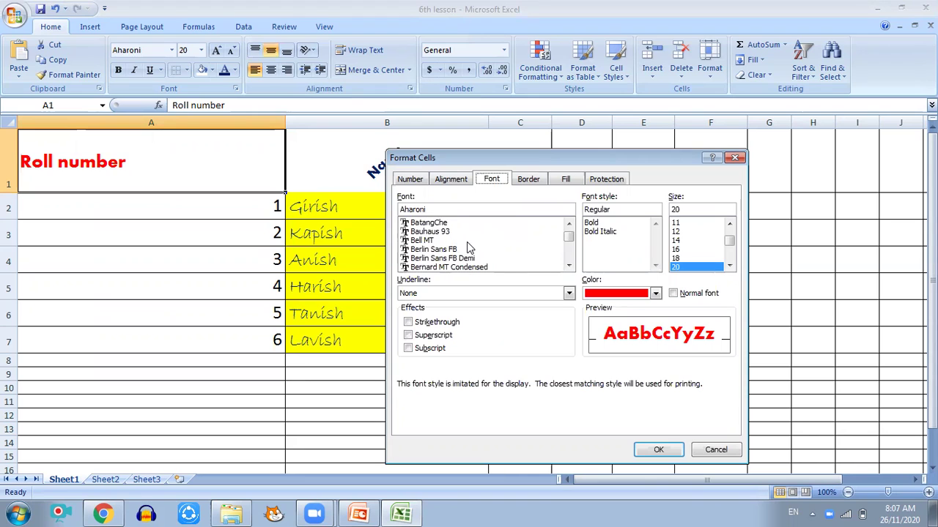
scroll(447, 242, down, 3)
scroll(454, 254, down, 5)
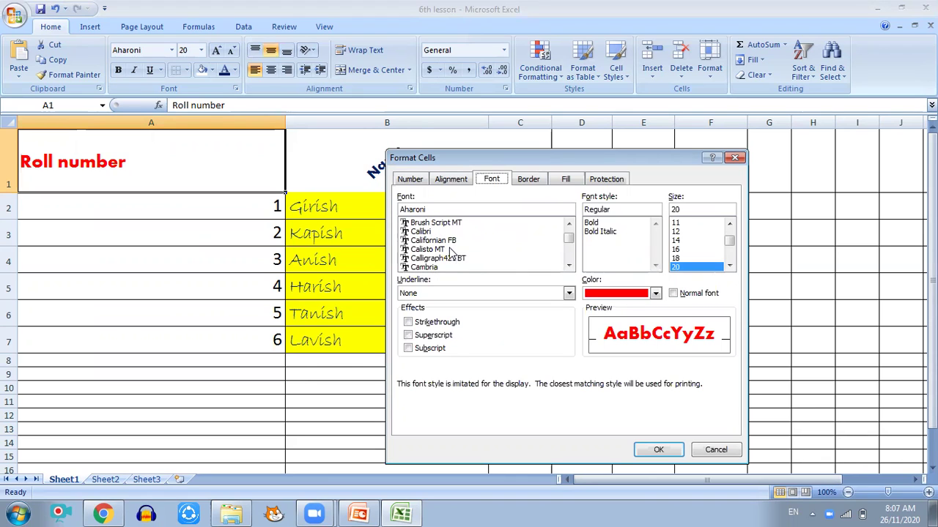
scroll(447, 250, down, 2)
scroll(447, 251, down, 1)
scroll(447, 250, up, 3)
scroll(445, 251, down, 3)
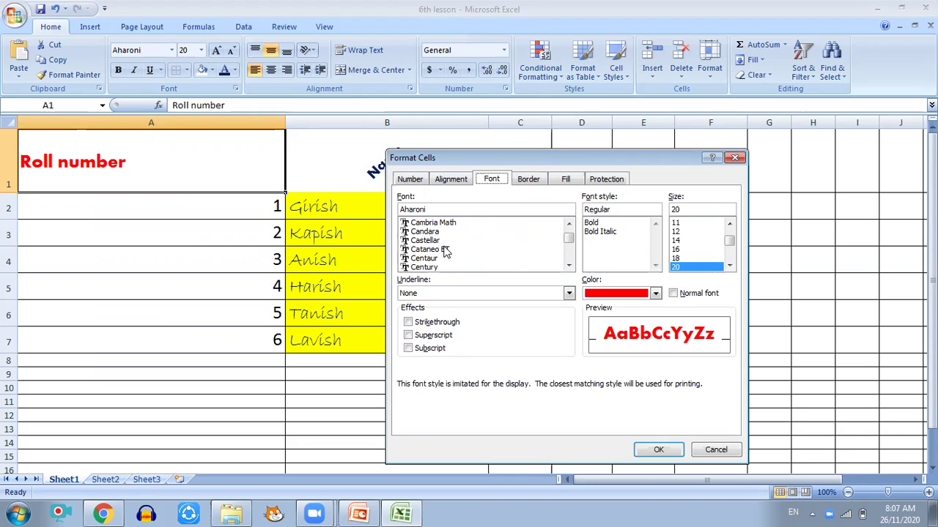
click(416, 267)
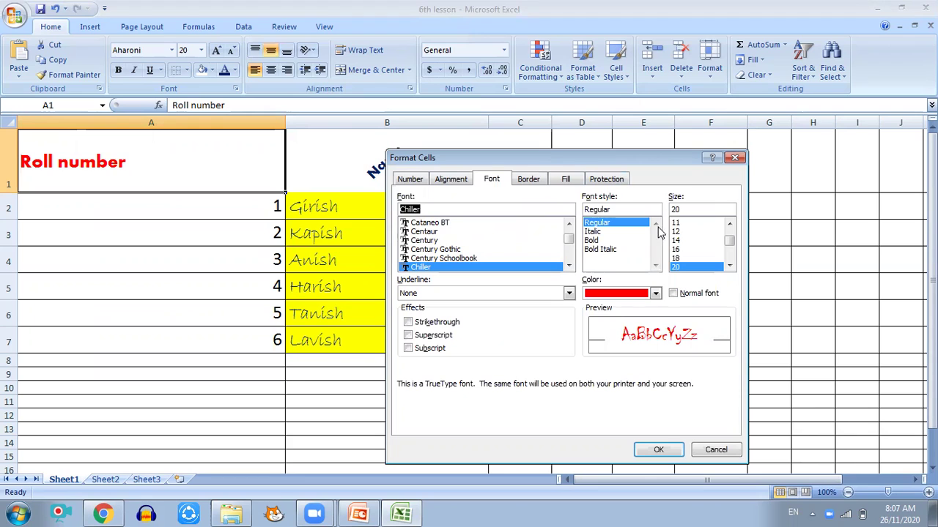
Step: Make the heading bold, dark blue and size 24, and apply it
click(590, 242)
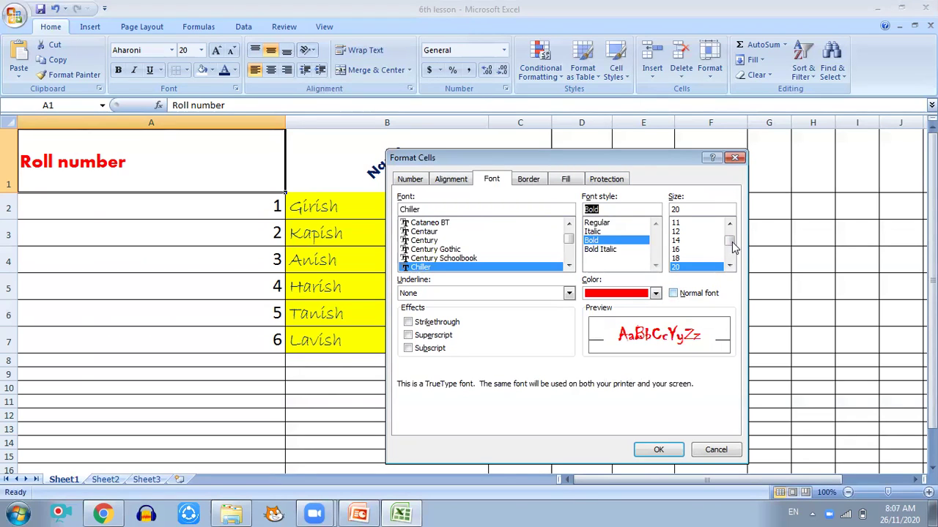
click(731, 267)
click(731, 266)
click(693, 259)
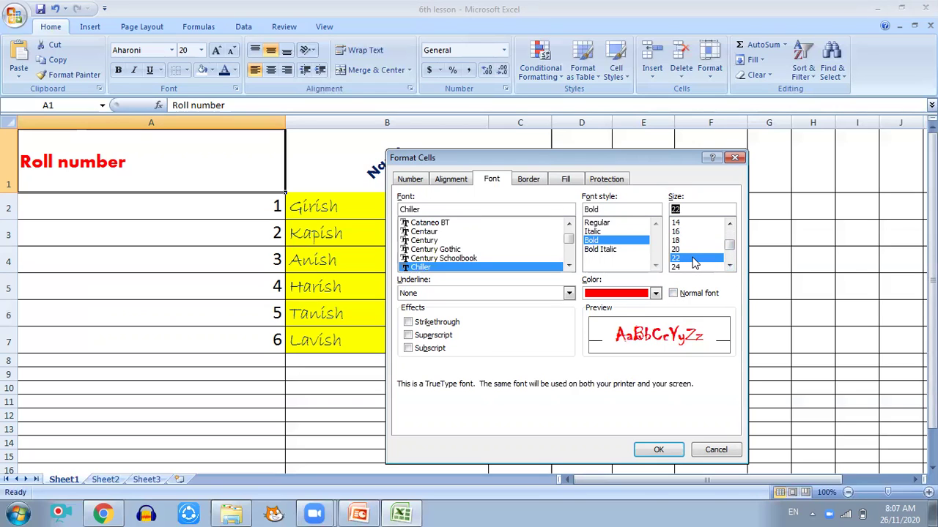
click(656, 295)
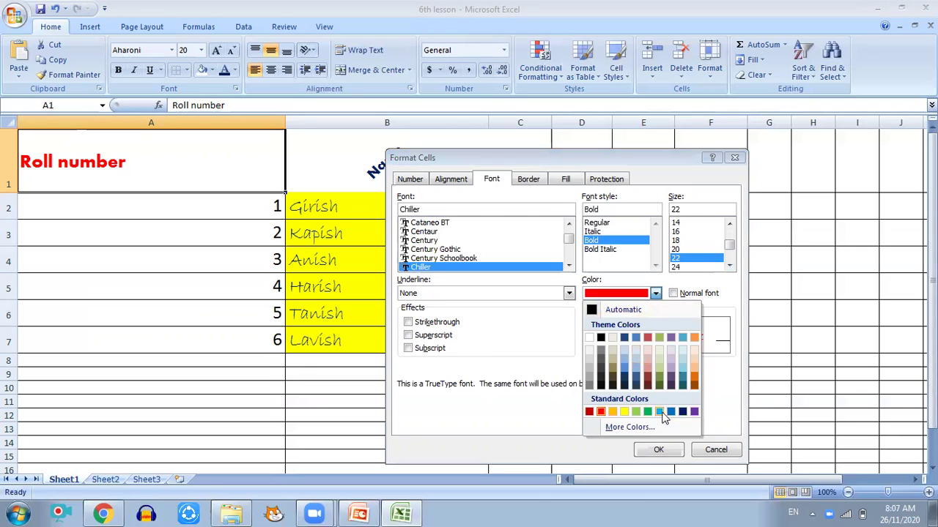
click(681, 413)
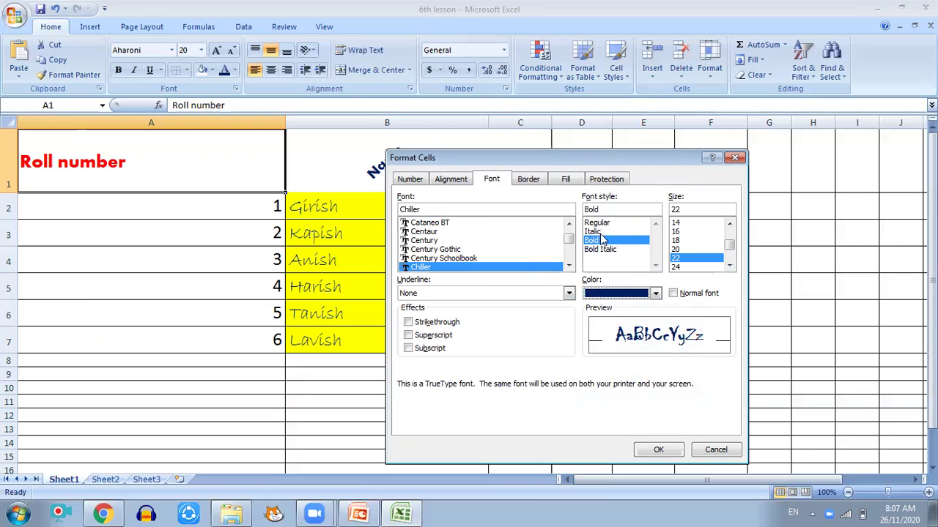
click(687, 267)
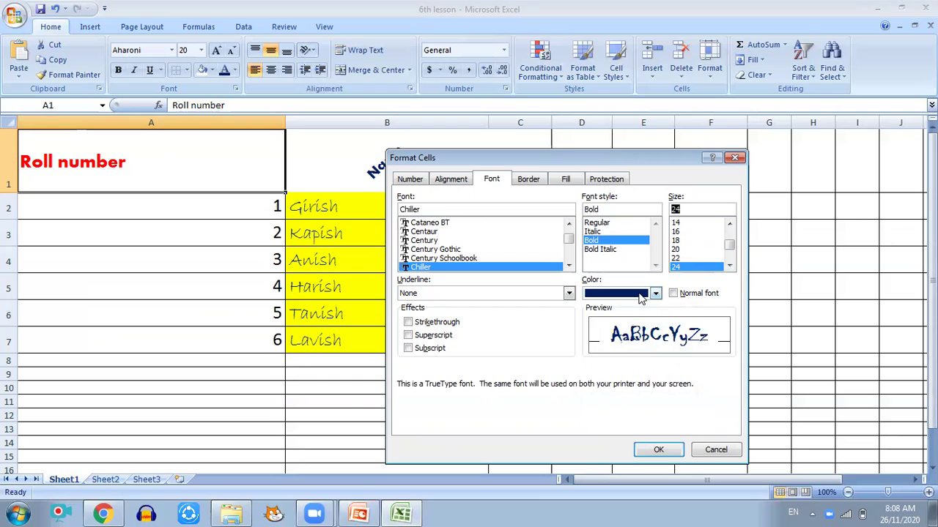
click(657, 448)
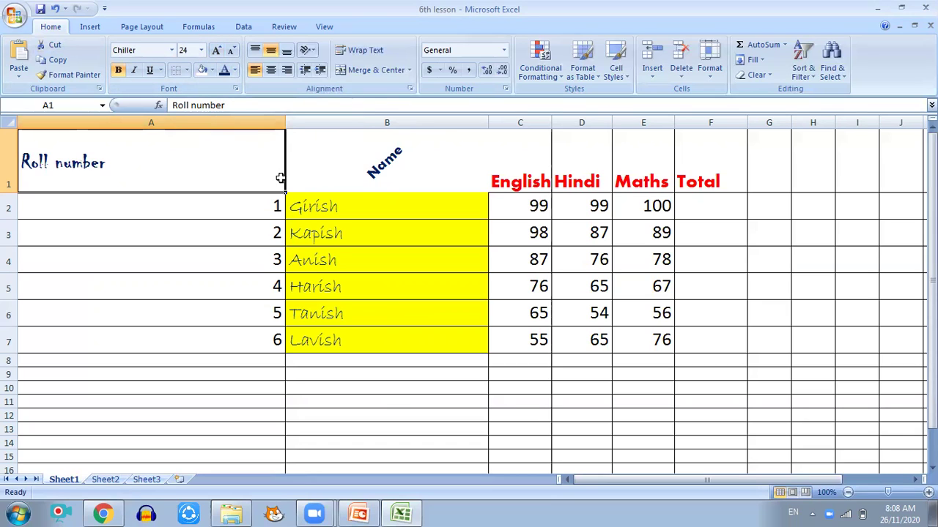
Step: Give header cell A1 an outline border in Format Cells
right_click(251, 139)
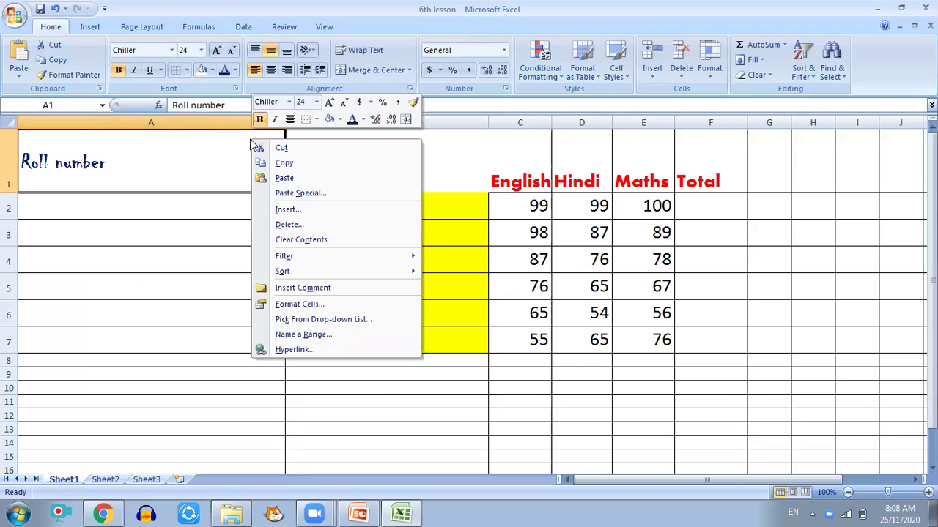
click(296, 305)
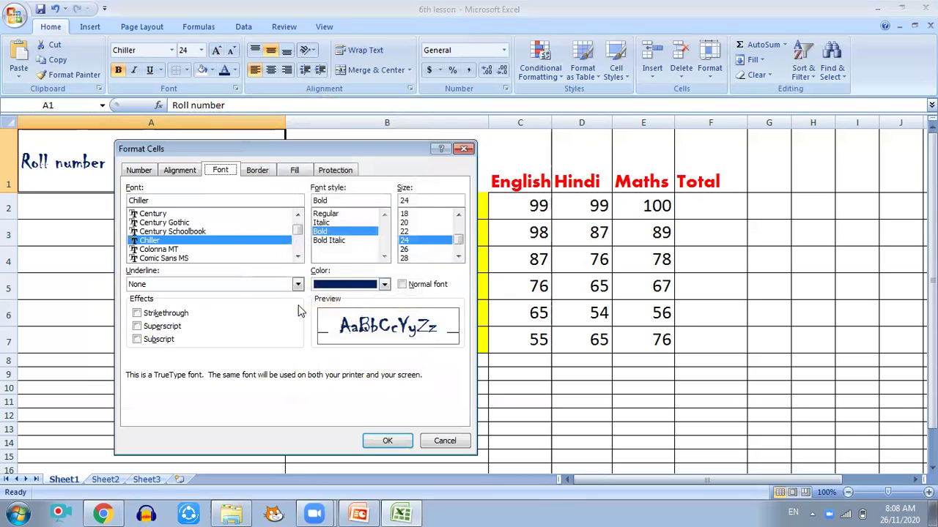
click(257, 170)
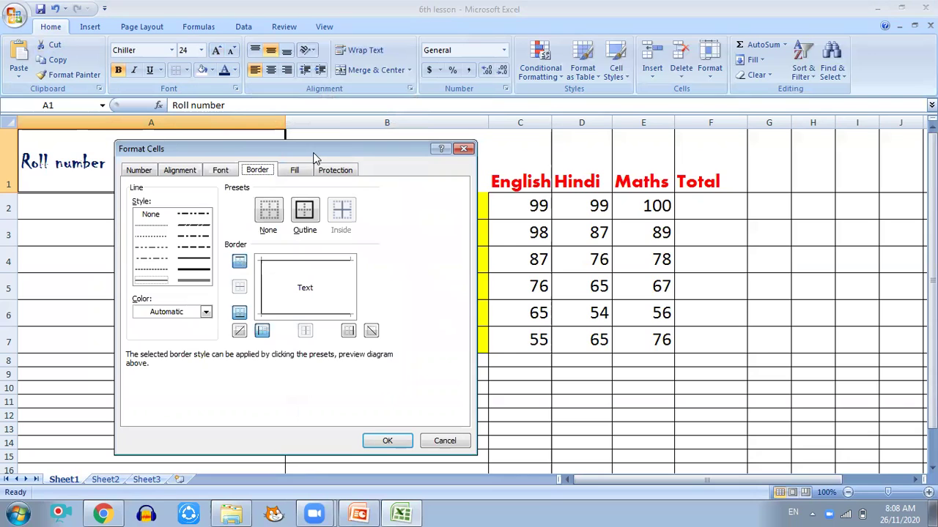
drag(315, 157, 578, 152)
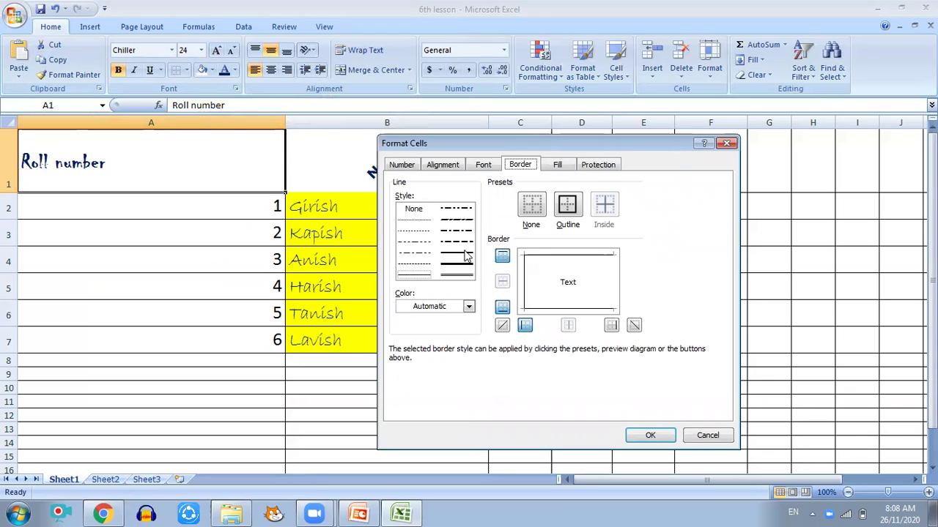
click(571, 207)
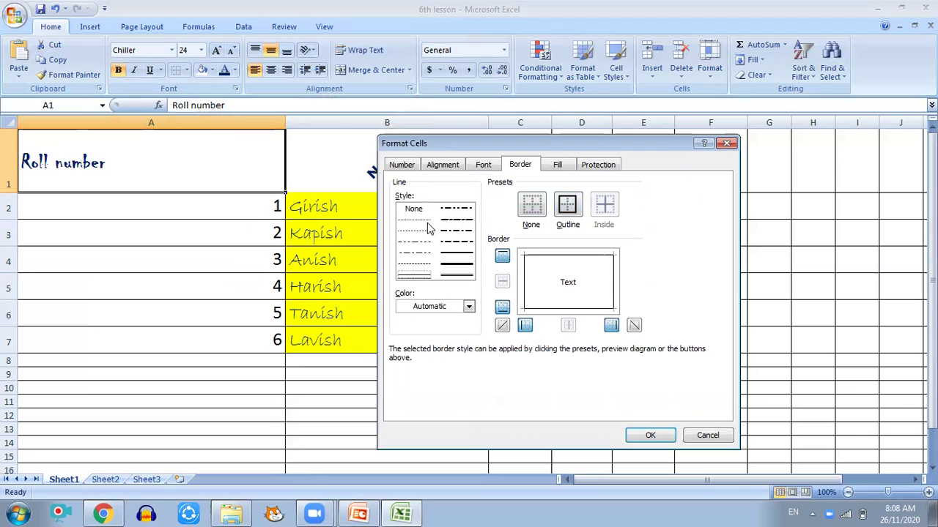
Step: Switch the border to a medium solid line, confirm, and select Total header F1
click(451, 265)
click(425, 264)
click(420, 254)
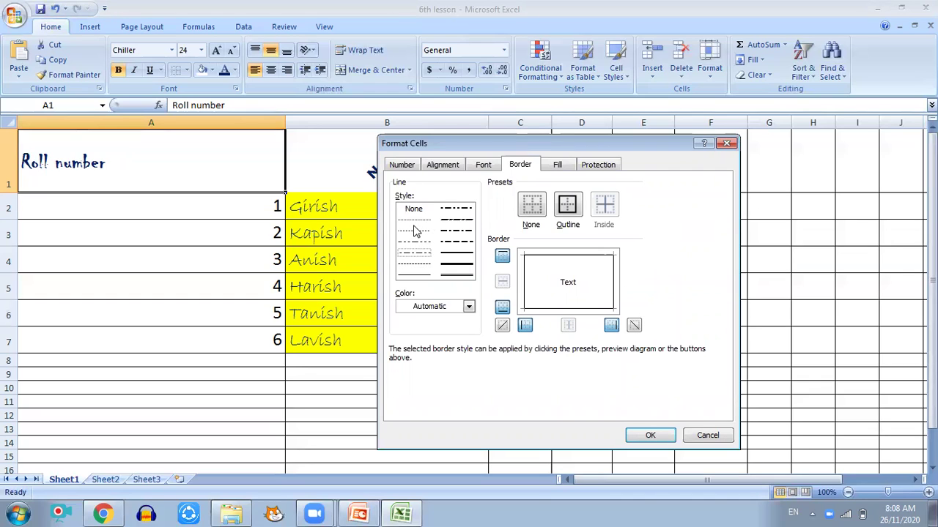
click(456, 254)
click(654, 436)
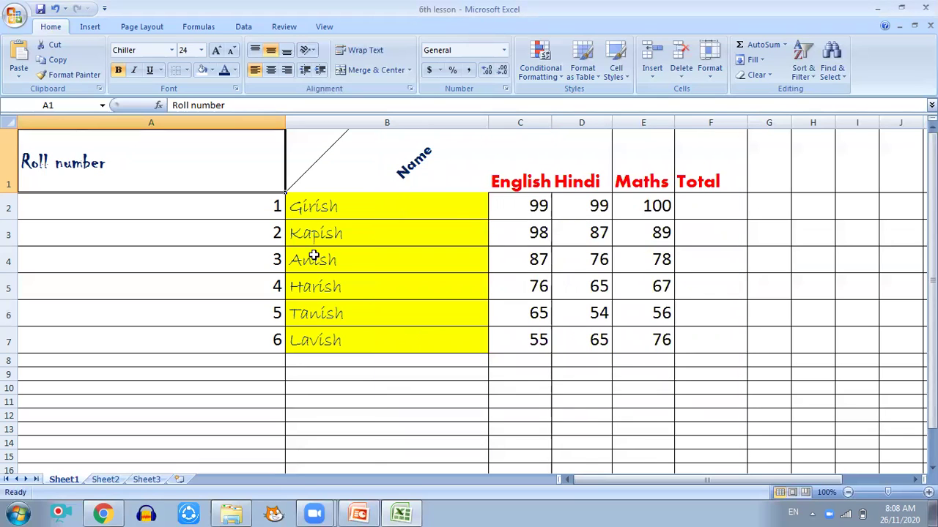
click(712, 179)
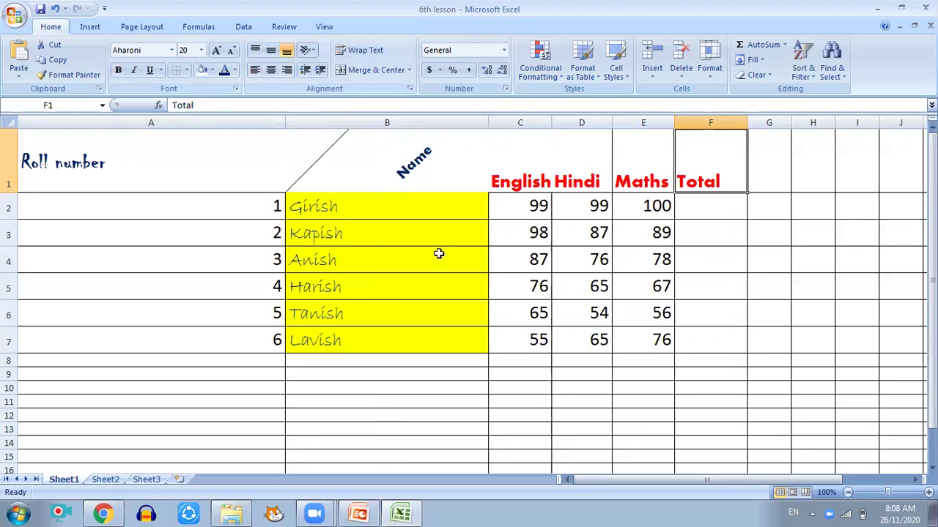
right_click(722, 153)
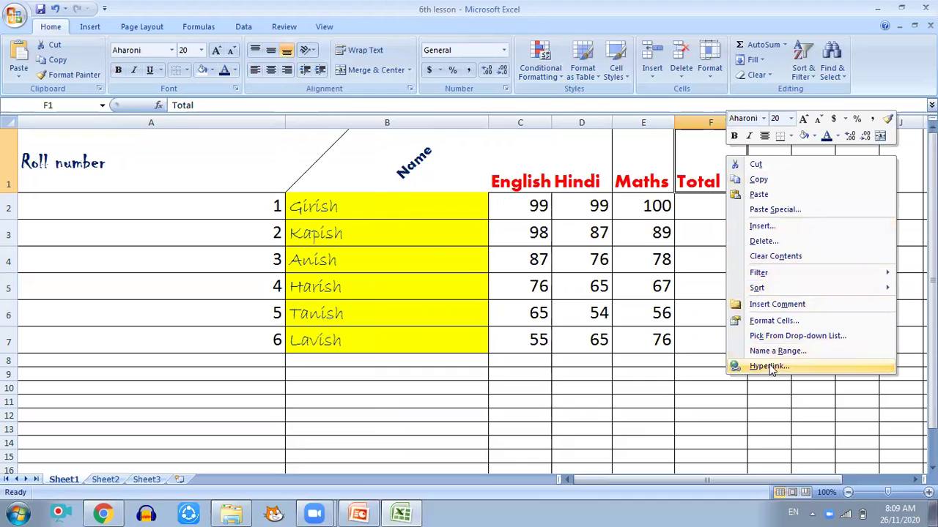
Step: Apply an outline border with the chosen line style to Total header F1
click(771, 320)
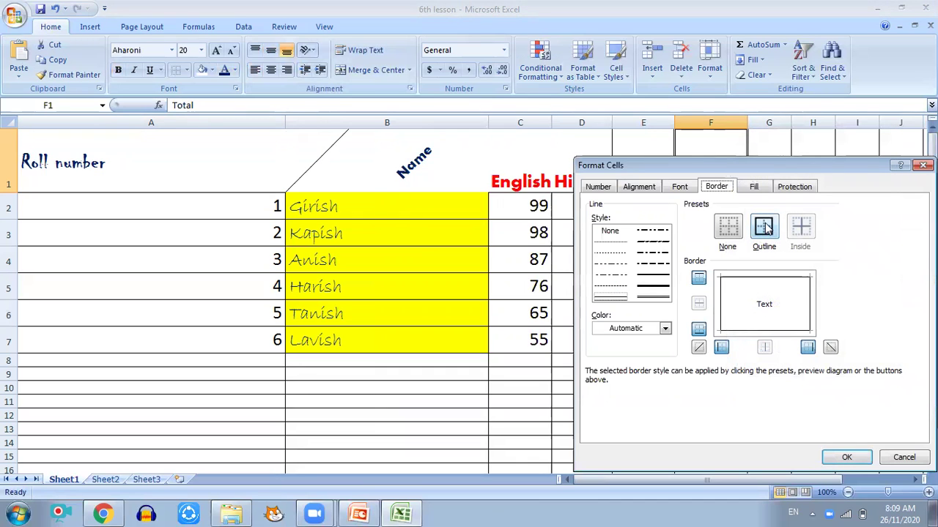
click(651, 277)
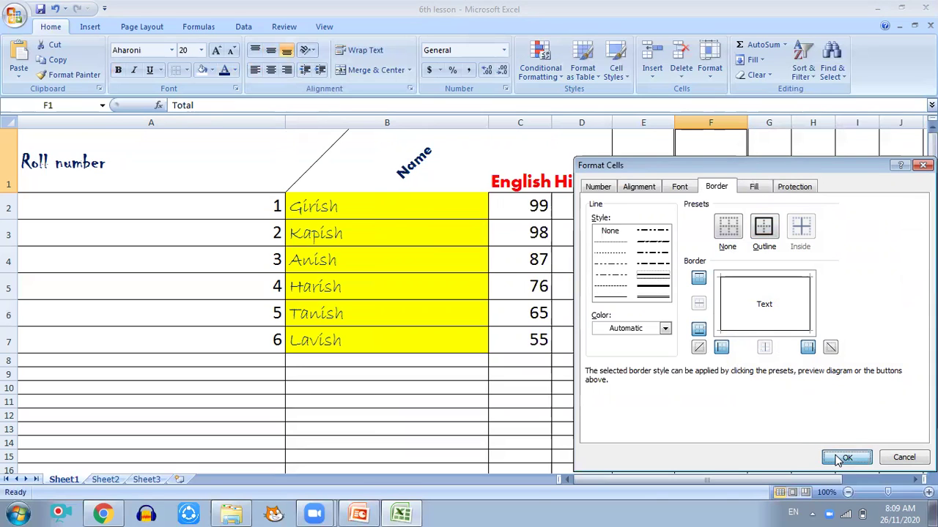
click(839, 456)
click(759, 226)
click(722, 178)
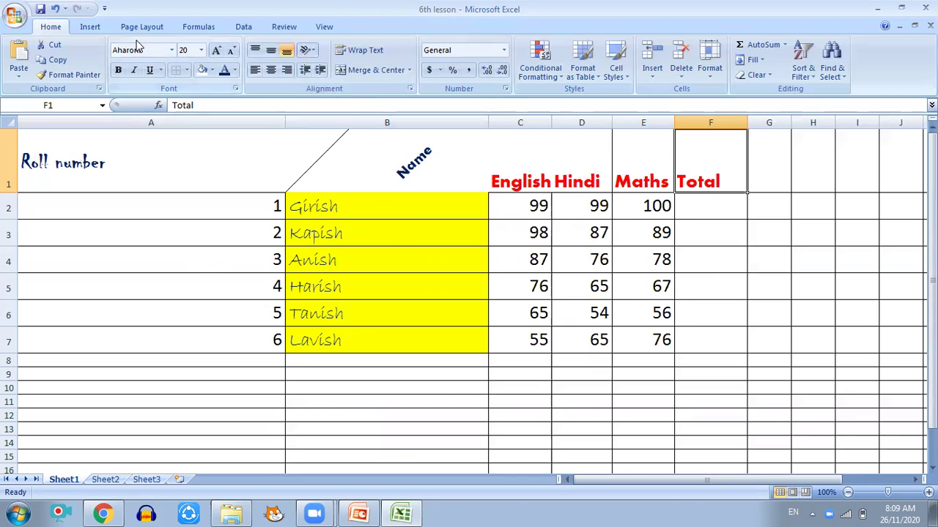
click(15, 15)
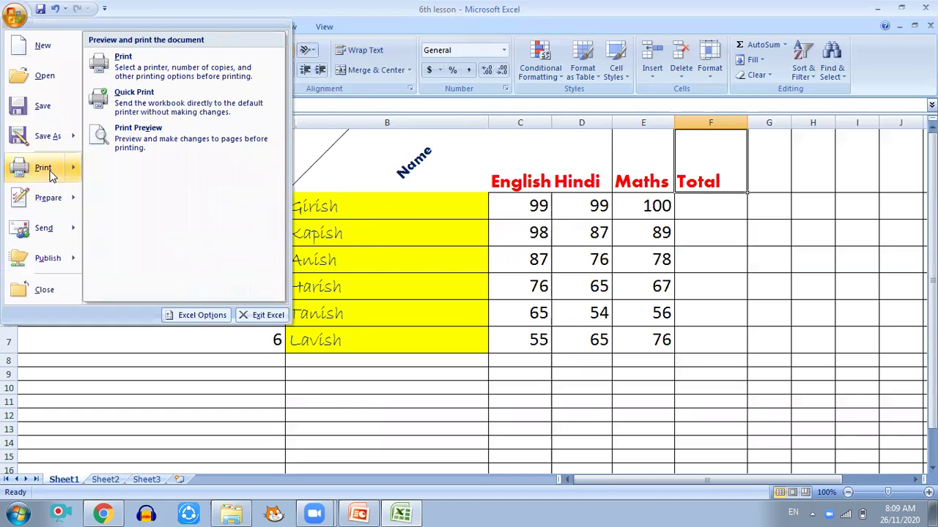
Step: Cancel out of the Print dialog, then give A1 All Borders
click(46, 170)
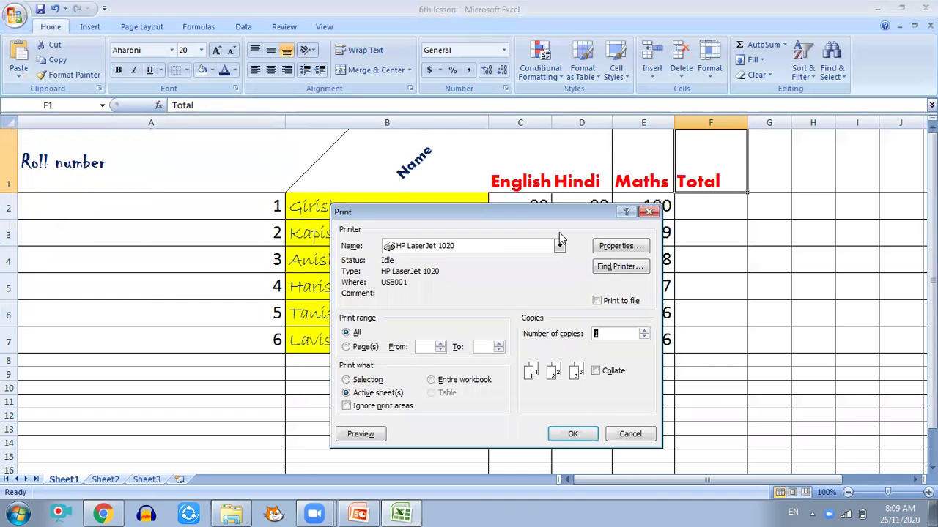
click(649, 212)
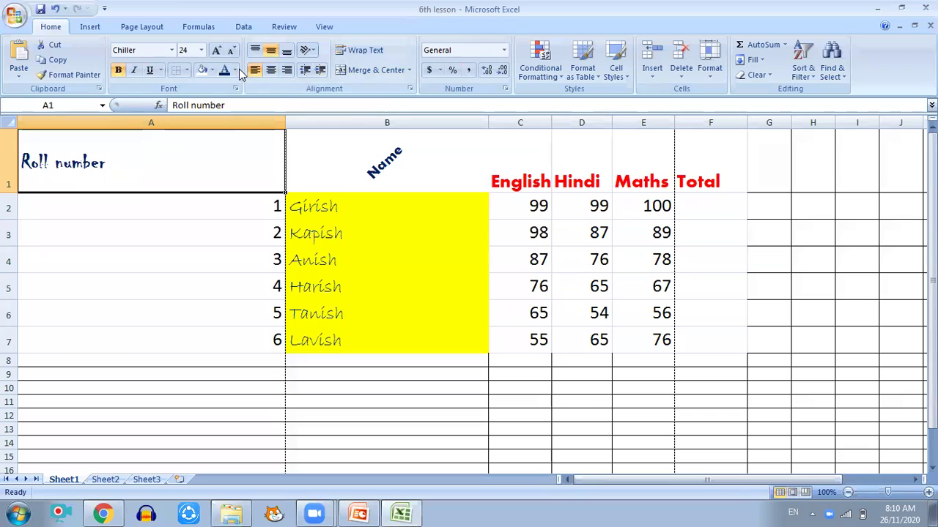
click(187, 70)
click(210, 179)
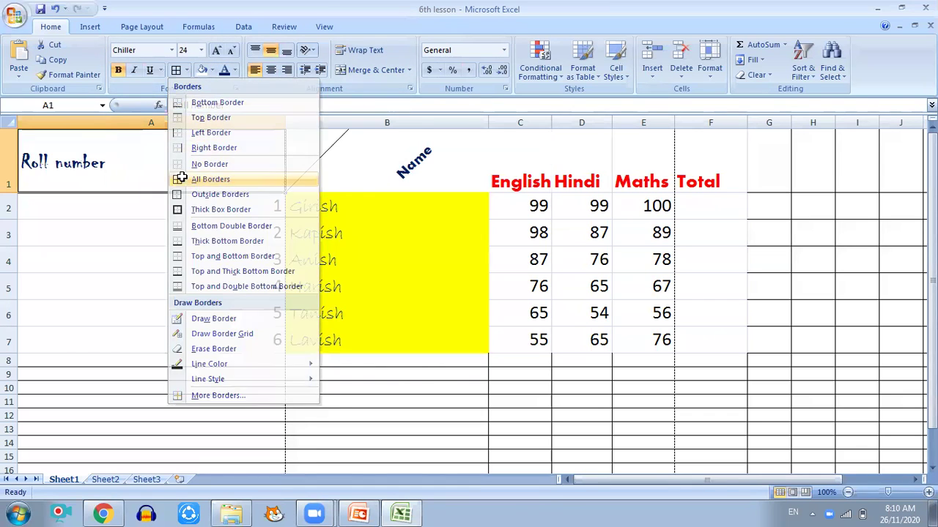
Step: Check the Print Preview, close it, and select the marks table A1:F8
click(11, 23)
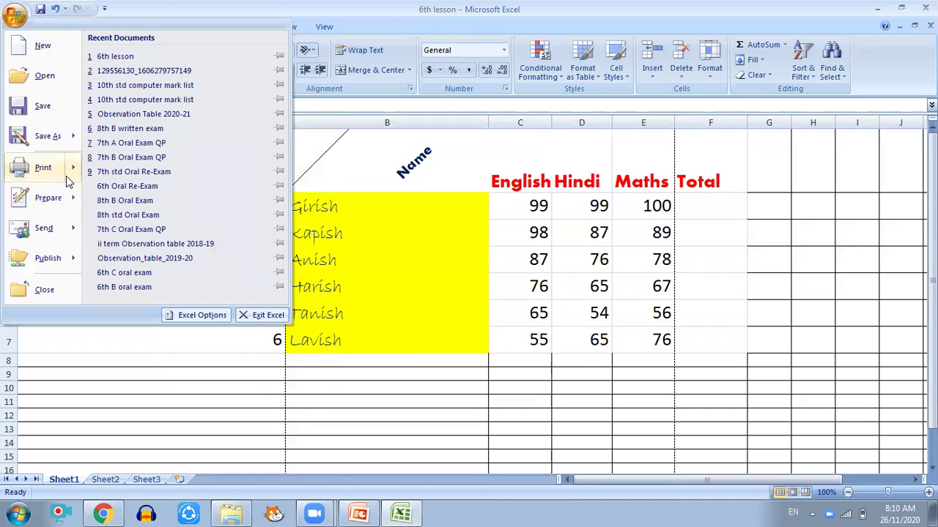
mouse_move(72, 168)
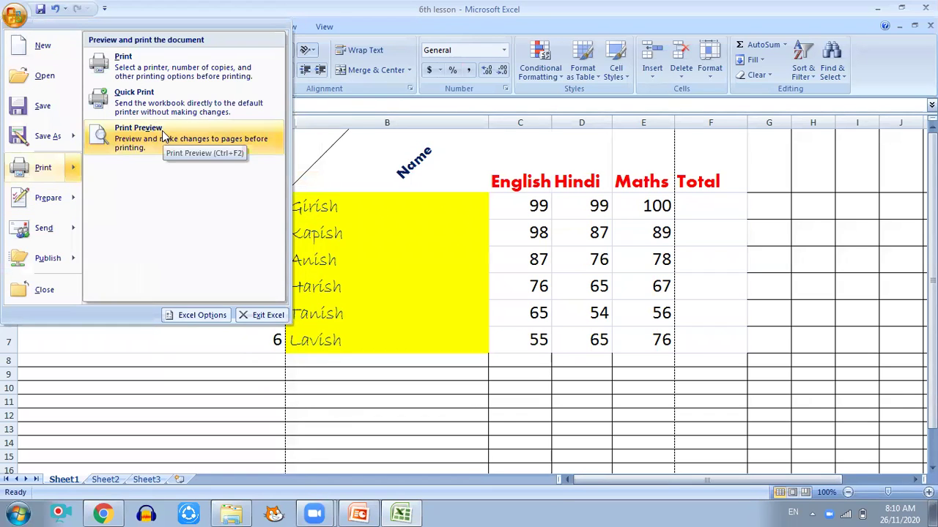
click(162, 130)
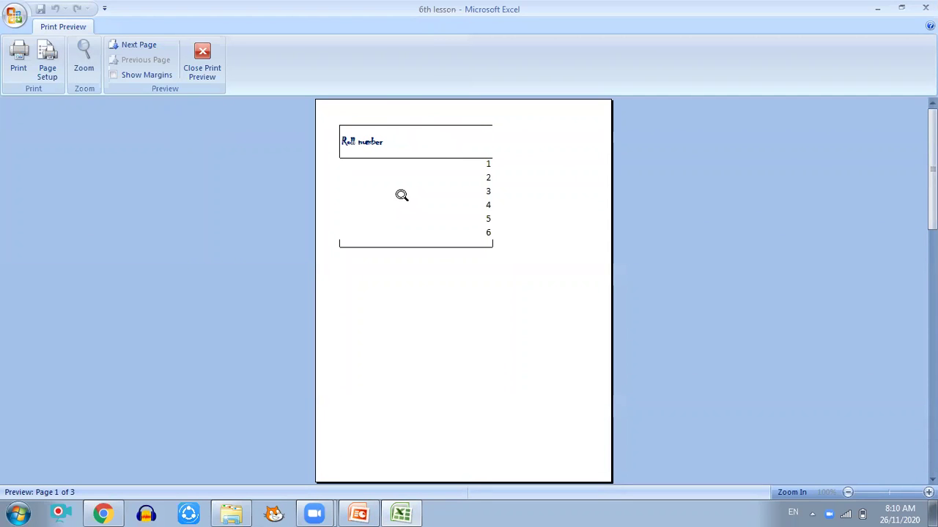
click(216, 68)
drag(134, 145, 732, 358)
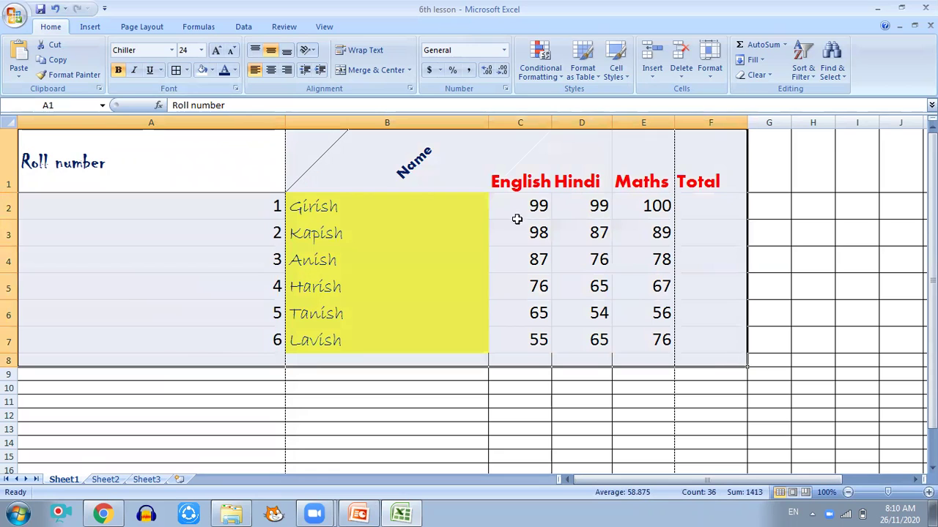
click(176, 70)
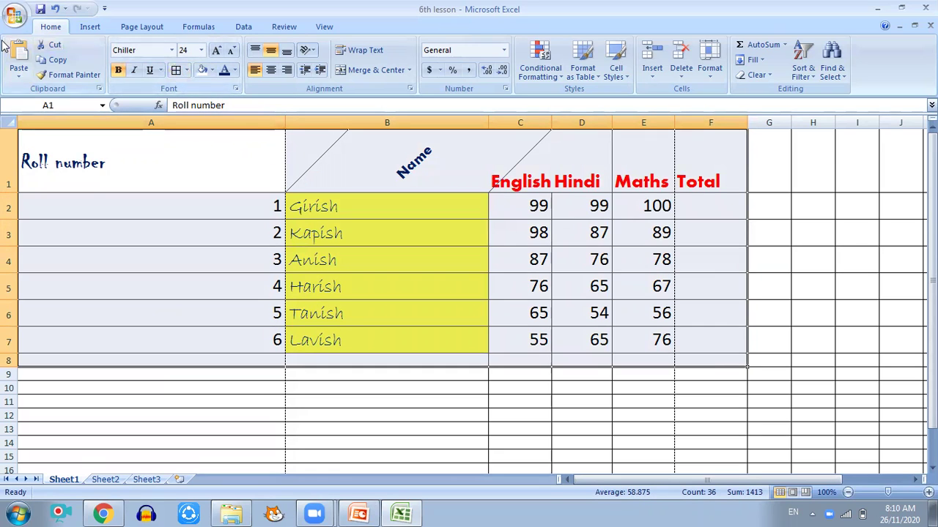
click(15, 16)
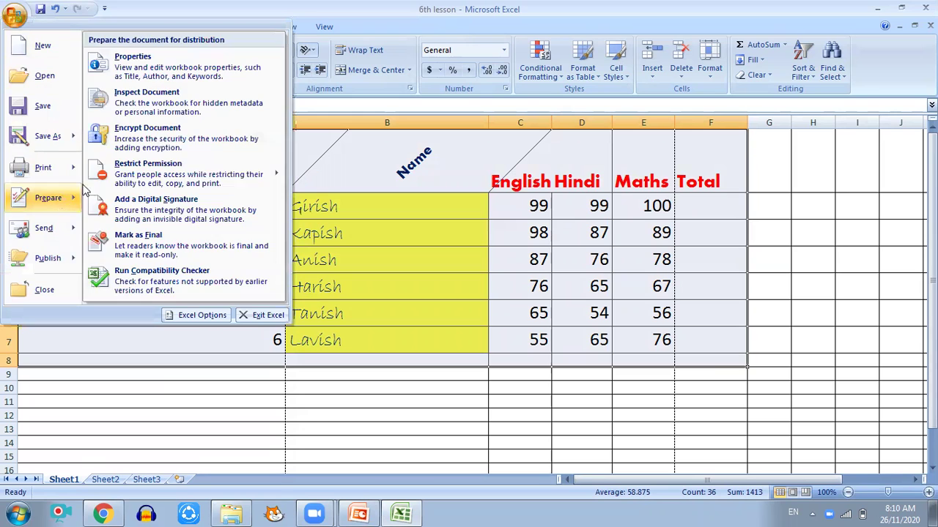
mouse_move(66, 168)
click(108, 152)
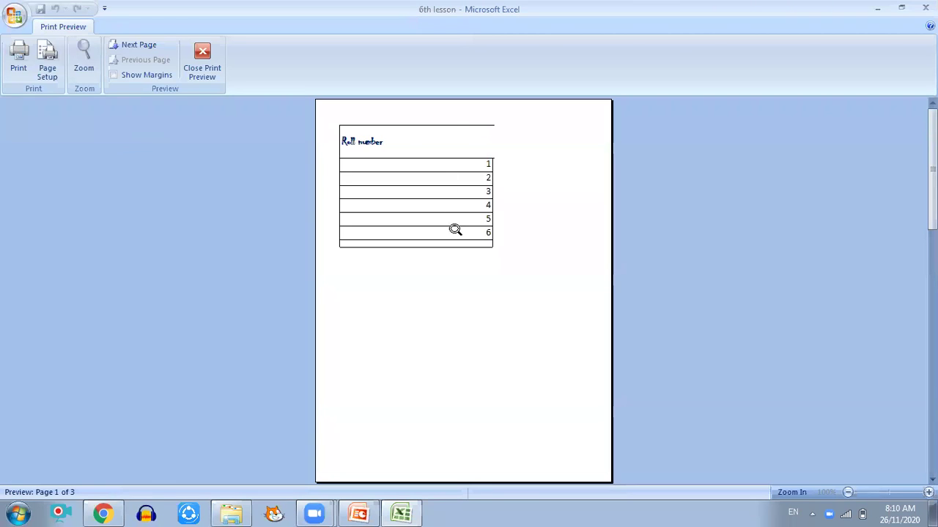
click(203, 62)
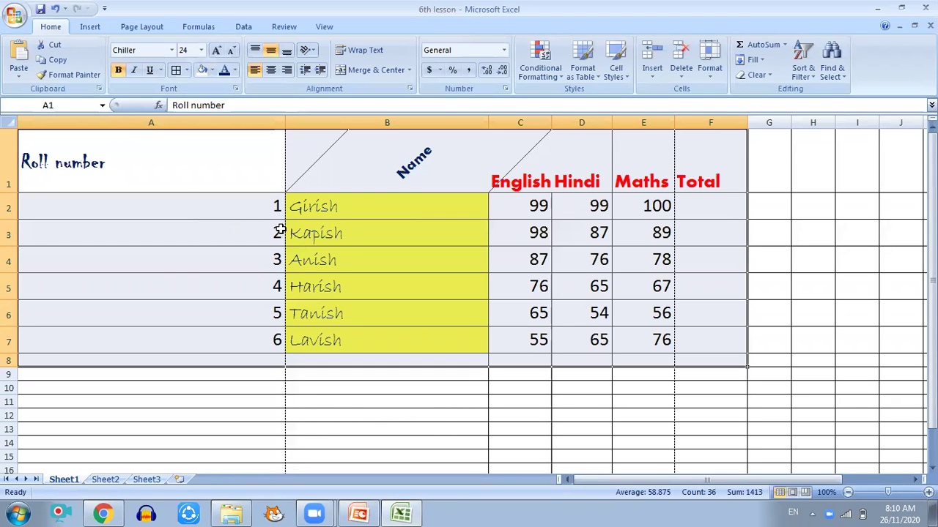
click(178, 174)
drag(183, 206, 717, 331)
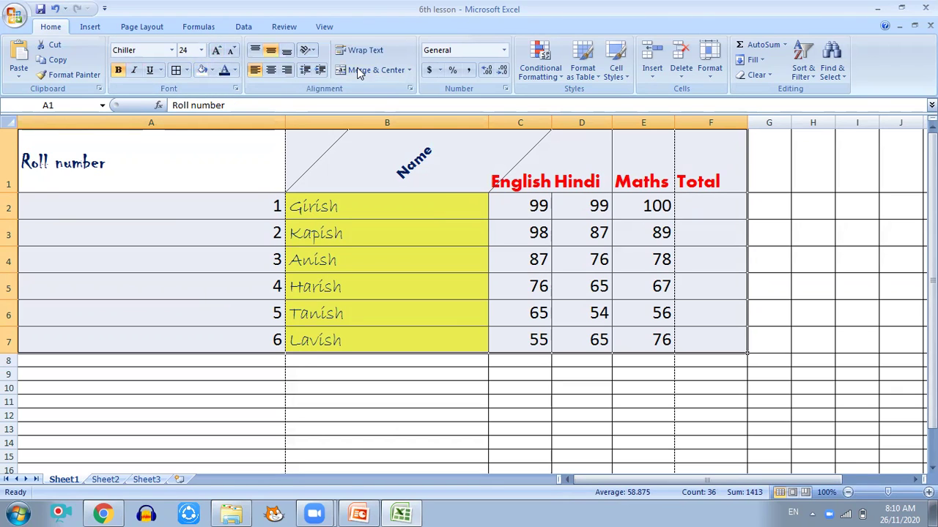
Step: View F1's Fill settings without changing them, then select cell A1
right_click(700, 174)
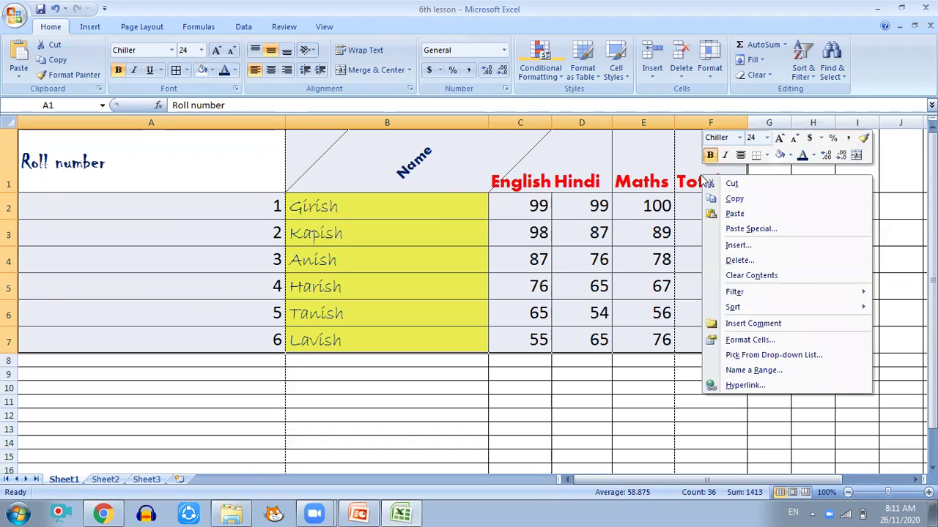
click(736, 344)
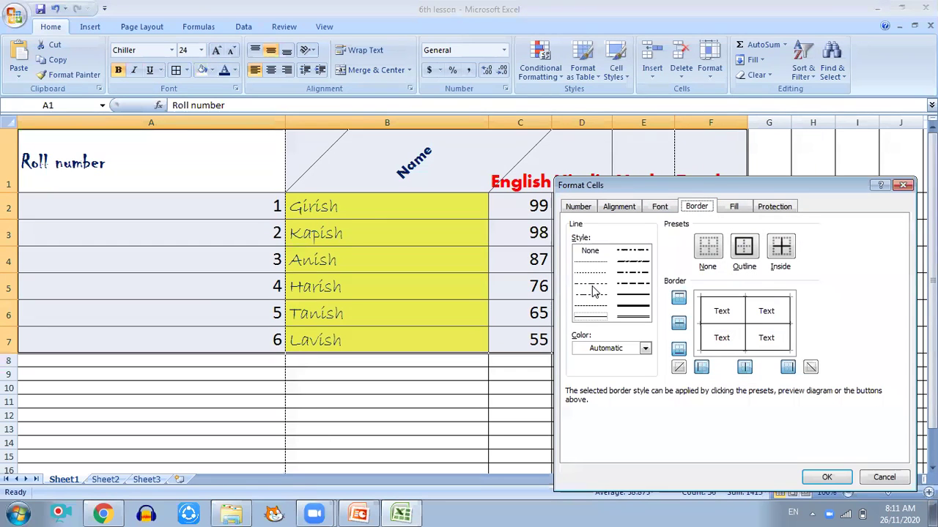
click(731, 208)
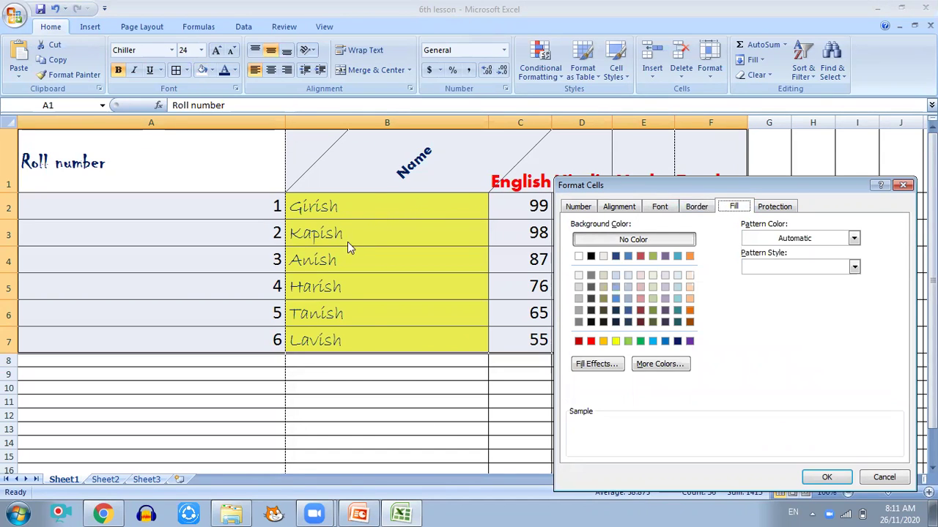
click(902, 185)
click(237, 157)
right_click(238, 160)
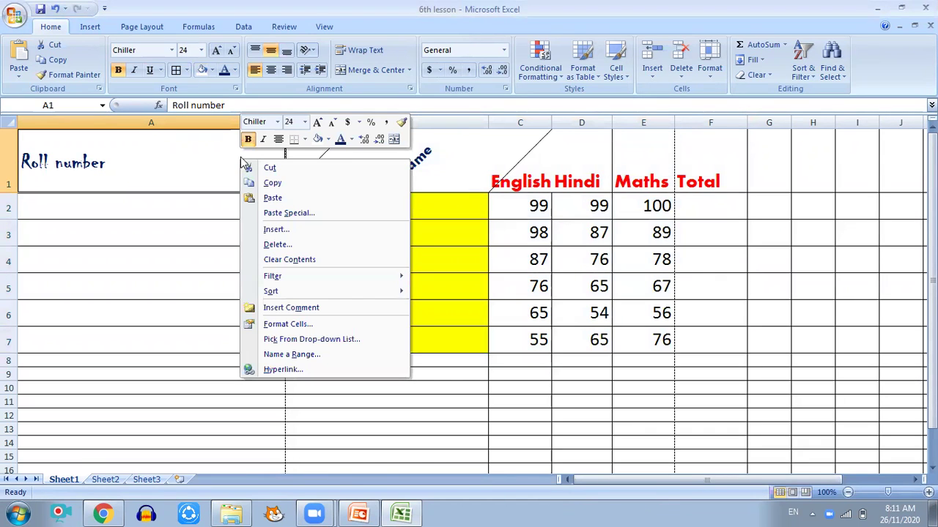
Step: Give the Roll number heading cell A1 a blue fill
right_click(202, 158)
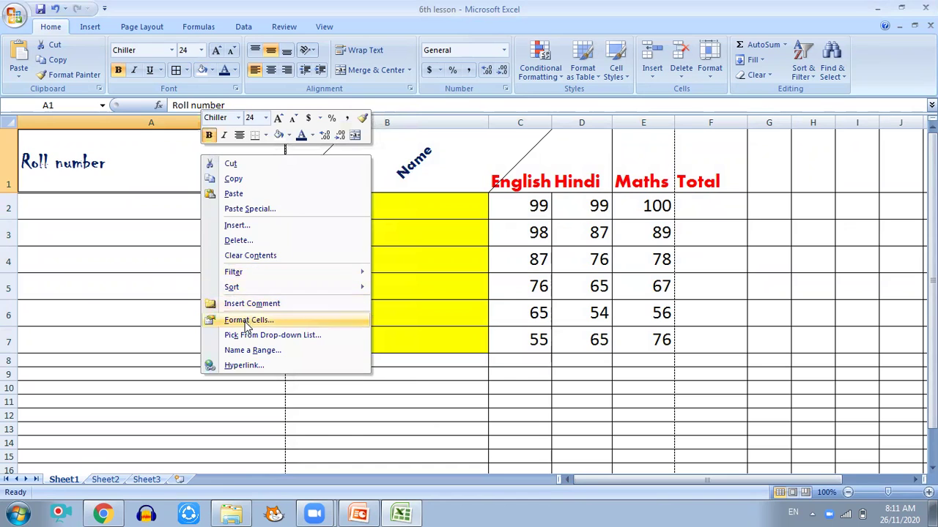
click(248, 320)
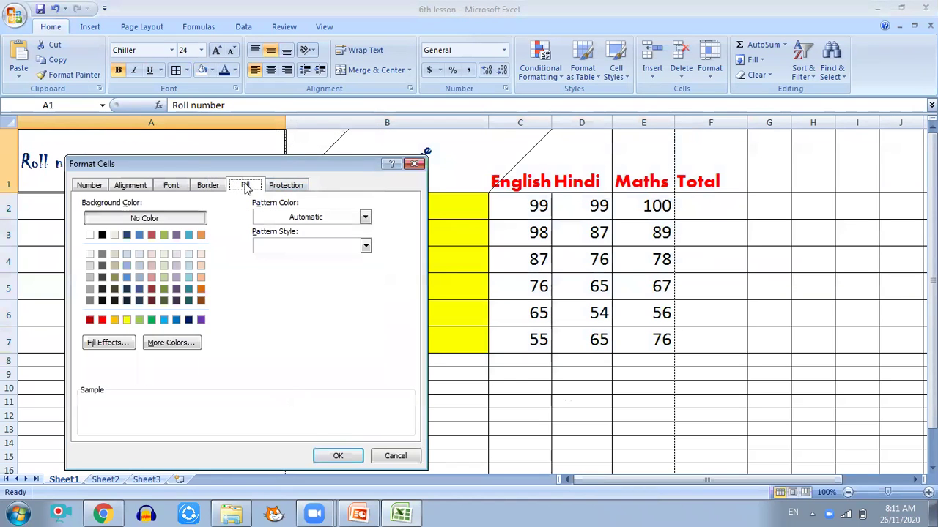
click(163, 320)
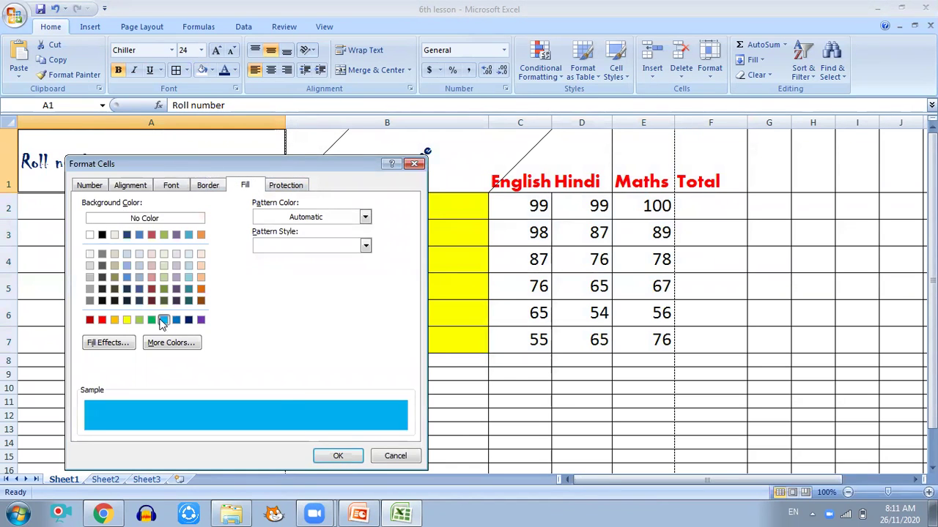
click(339, 456)
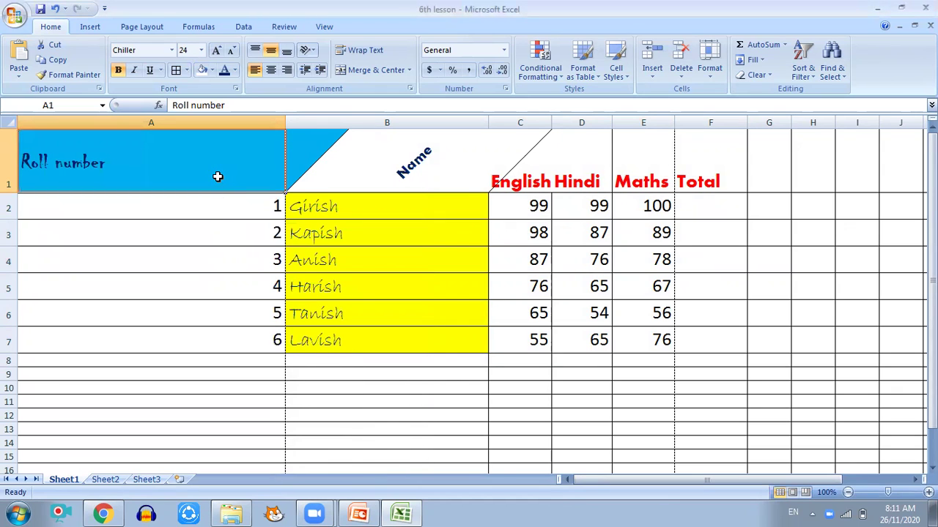
Step: Fill cell A2 (roll number 1) with green from the Fill Color list
click(209, 208)
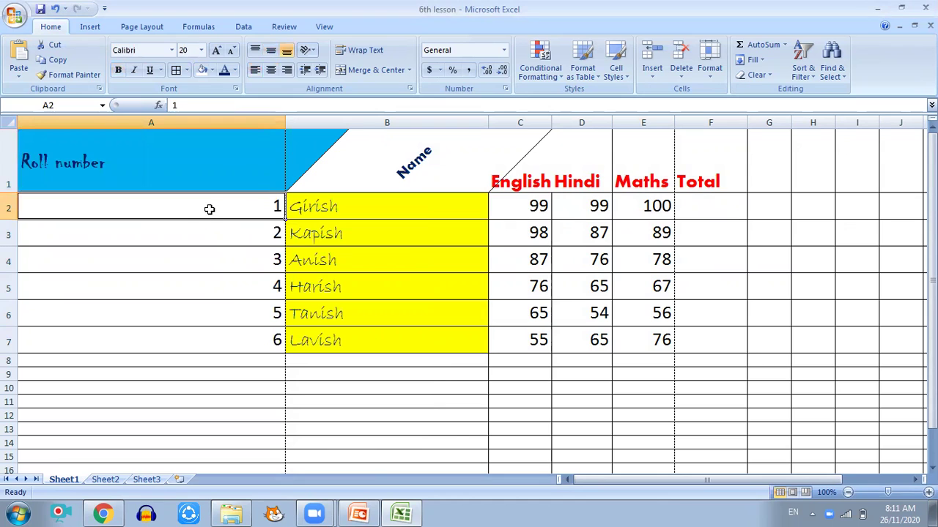
click(212, 70)
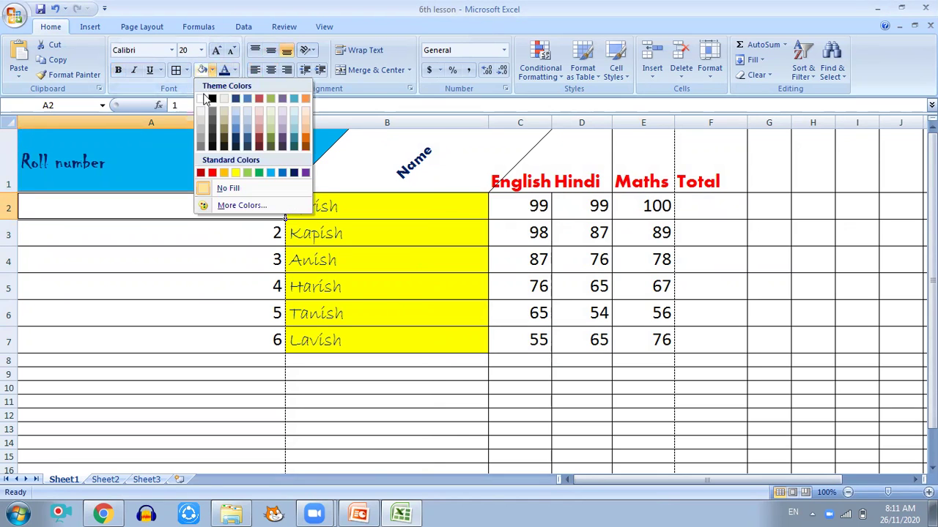
click(258, 174)
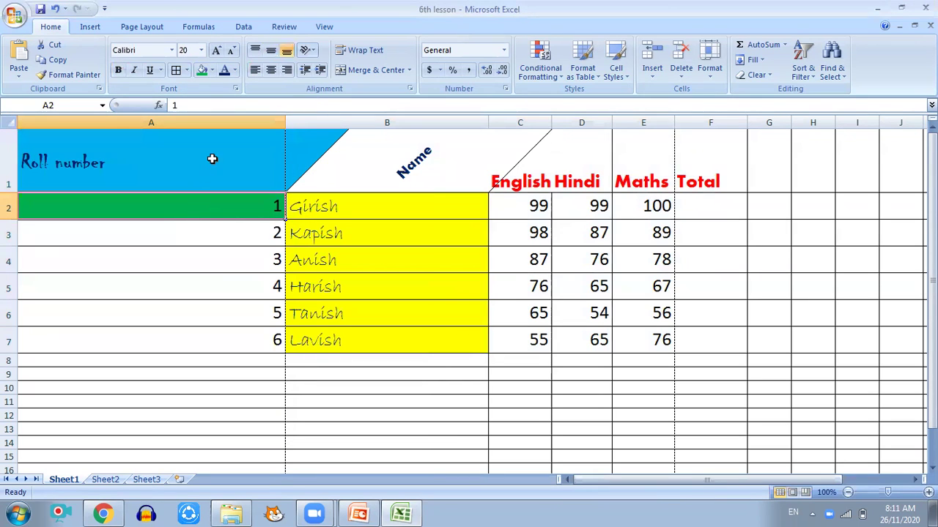
right_click(179, 168)
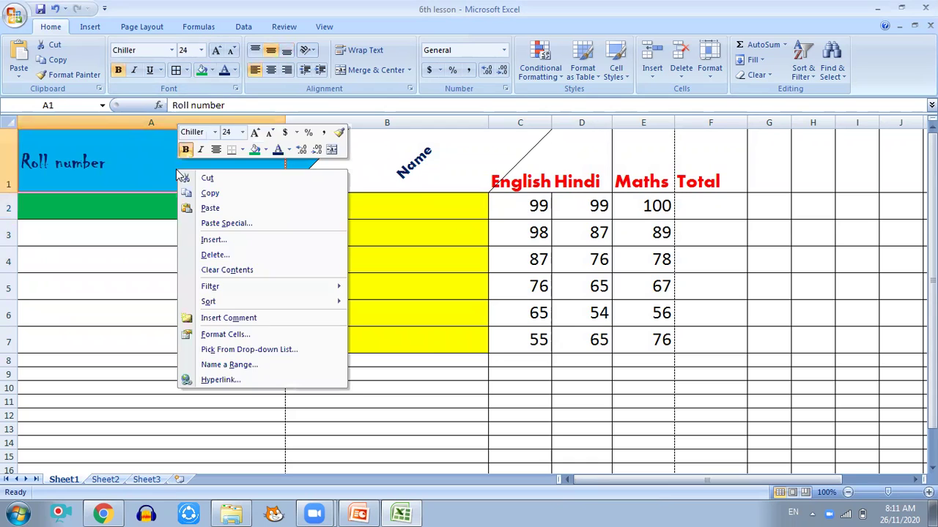
click(229, 335)
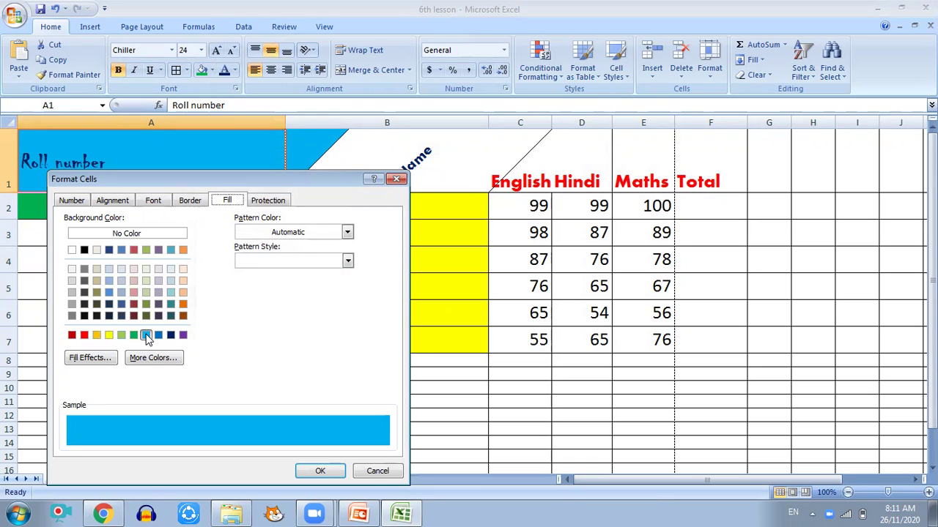
click(109, 203)
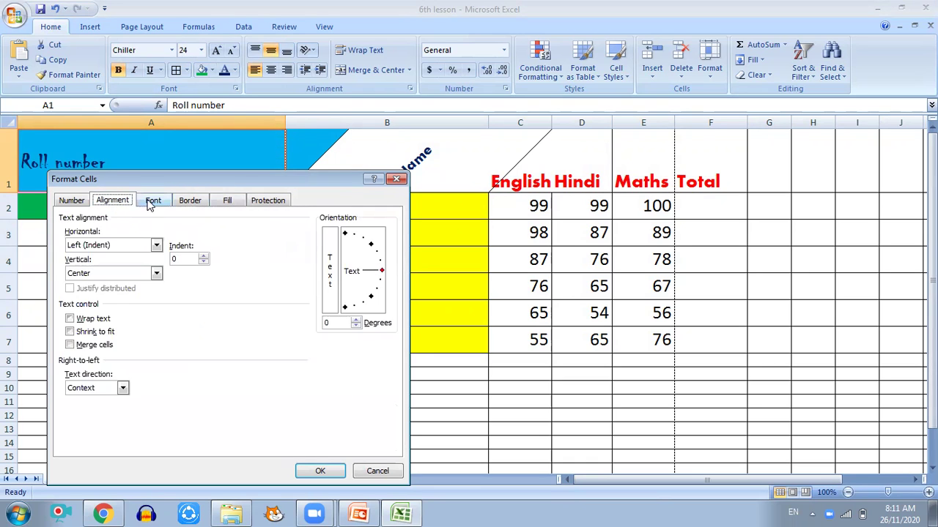
click(156, 203)
click(192, 202)
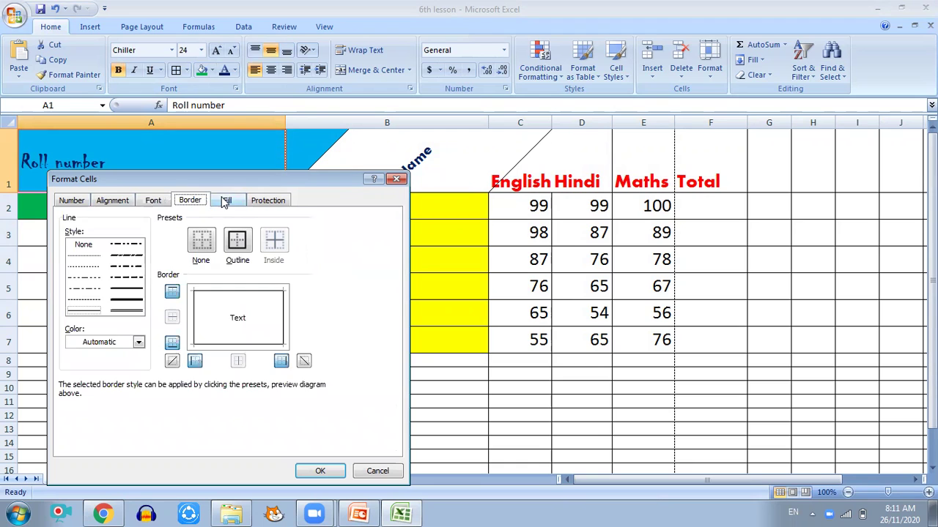
click(226, 203)
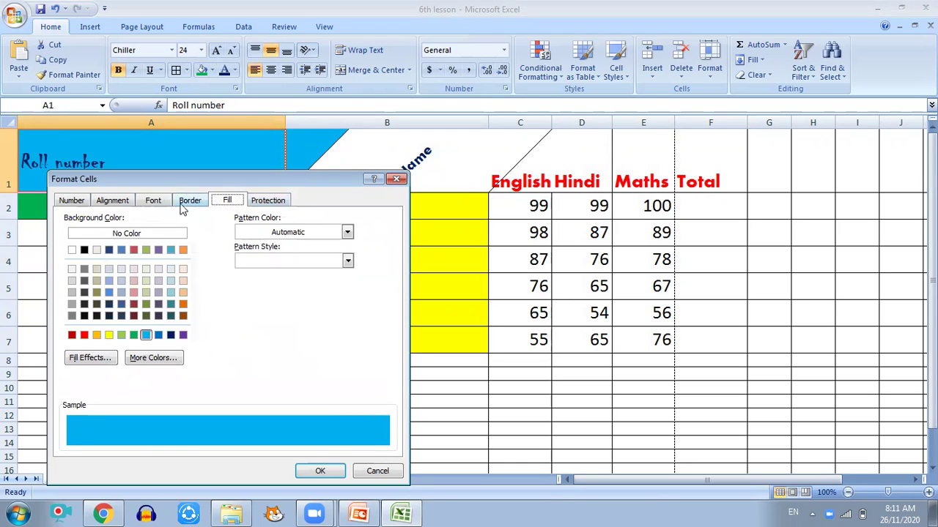
click(396, 178)
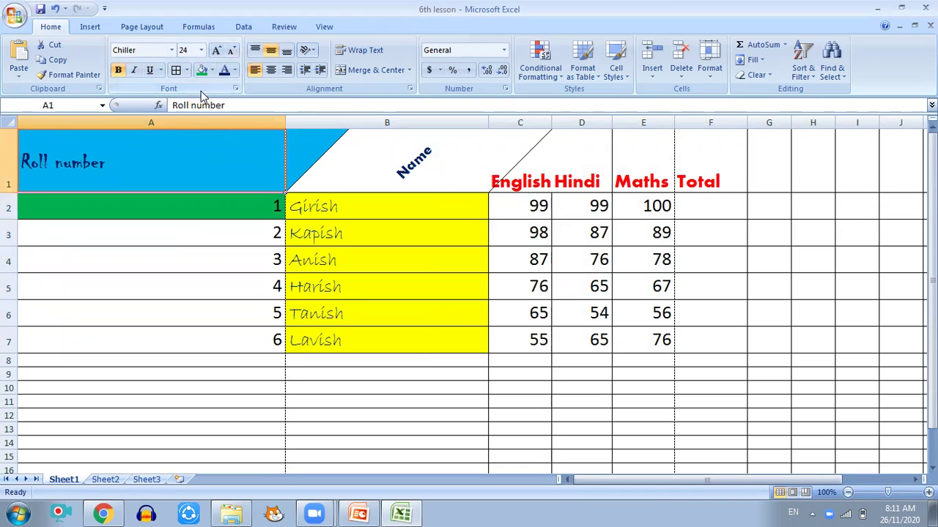
Step: Select the SUM totals in F2:F7 (298, 274, 241, 208, 175, 196)
click(636, 206)
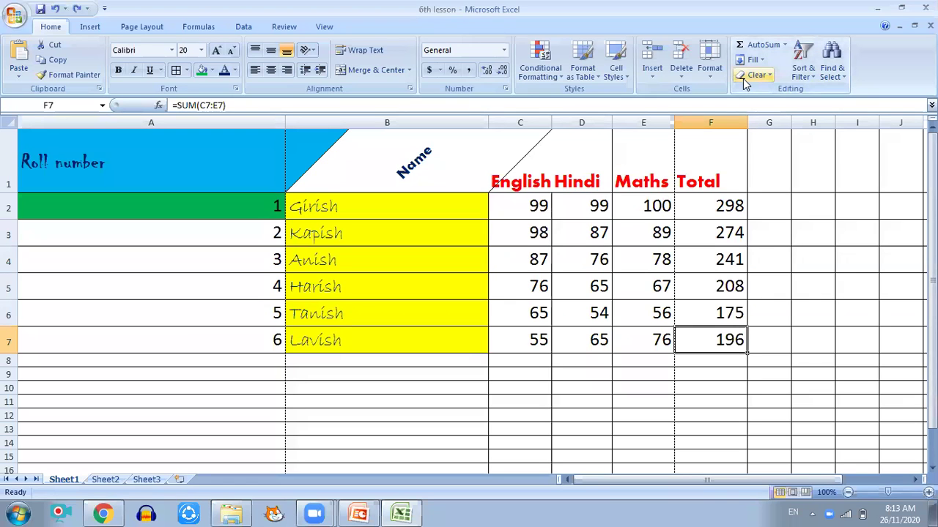
drag(705, 206, 717, 335)
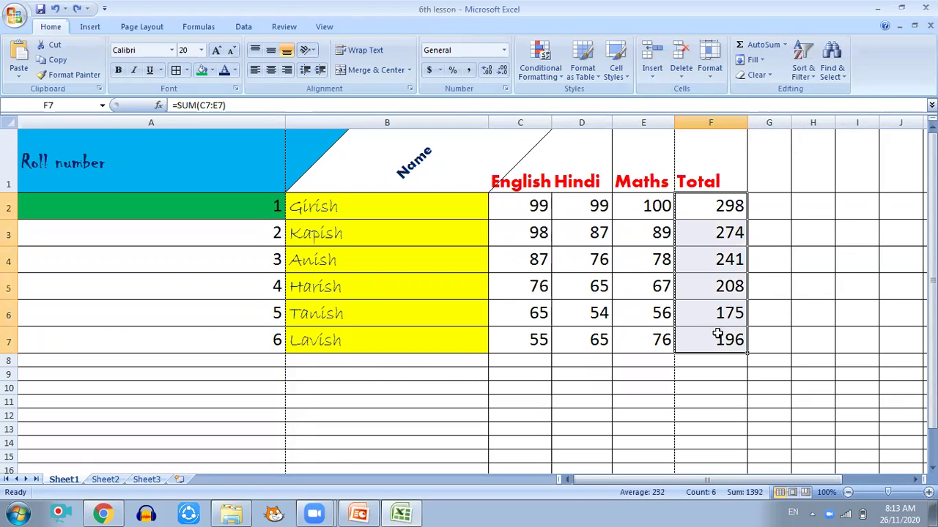
drag(708, 205, 722, 335)
Step: Format the totals F2:F7 as Number with two decimal places
right_click(701, 208)
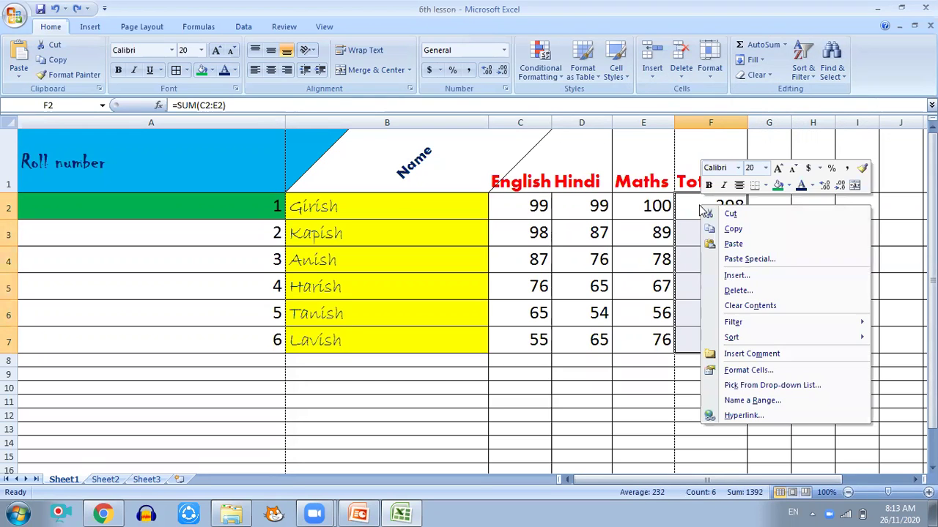
click(734, 370)
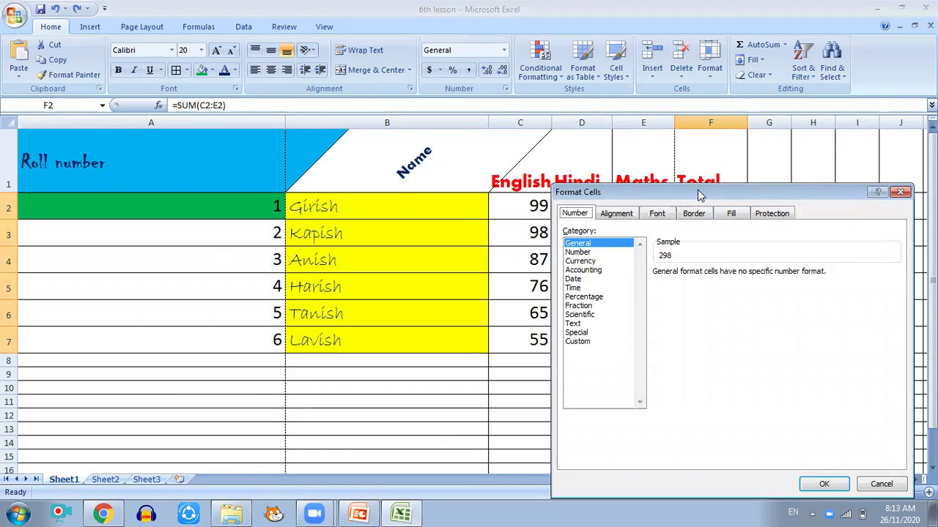
drag(700, 194, 348, 166)
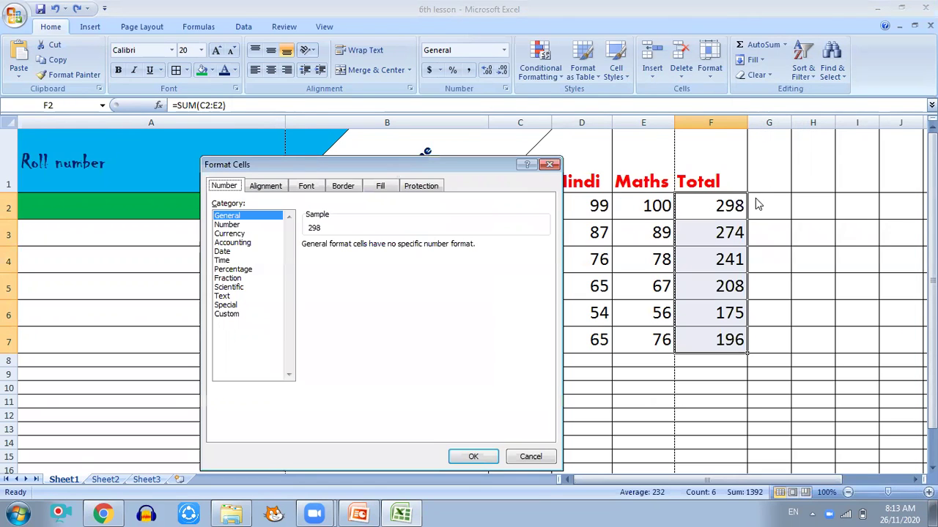
click(227, 225)
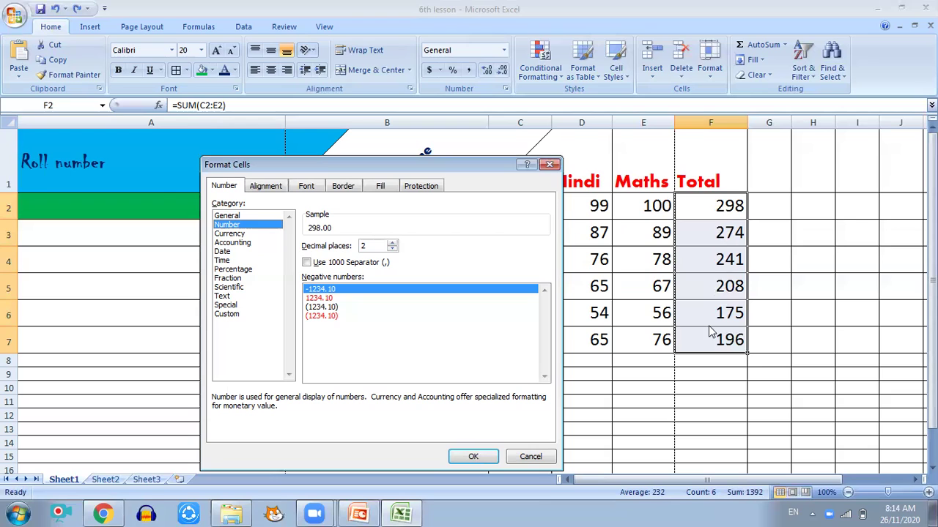
click(473, 456)
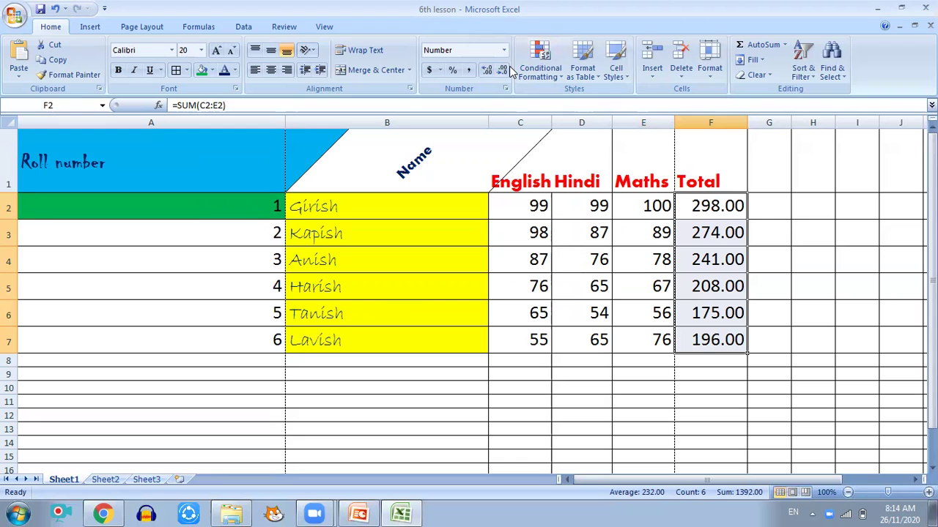
Step: Change the English mark in C3 to 98.5 and check F3 shows 274.50
click(539, 233)
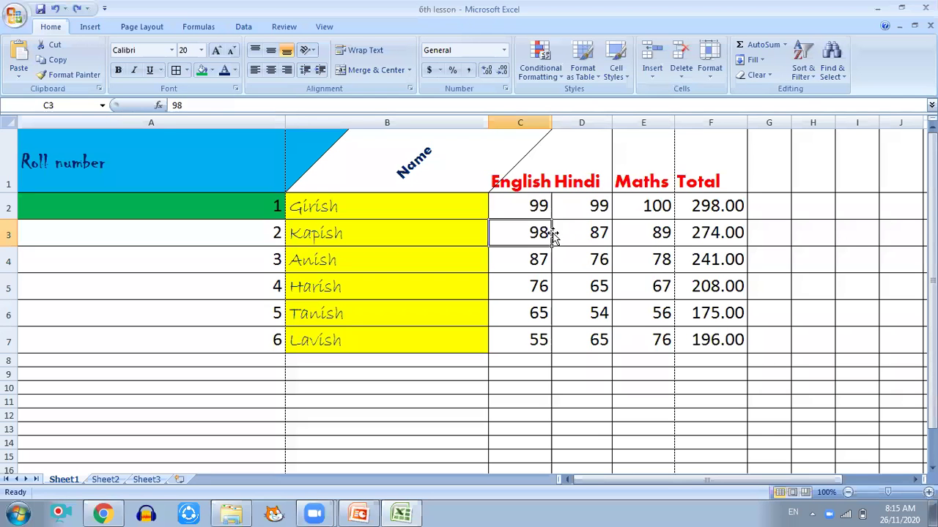
text(98.5)
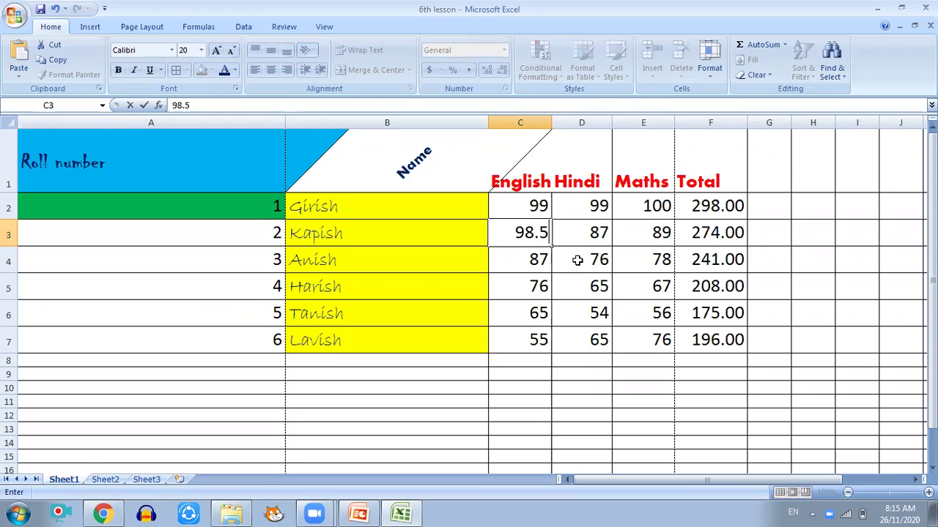
key(Return)
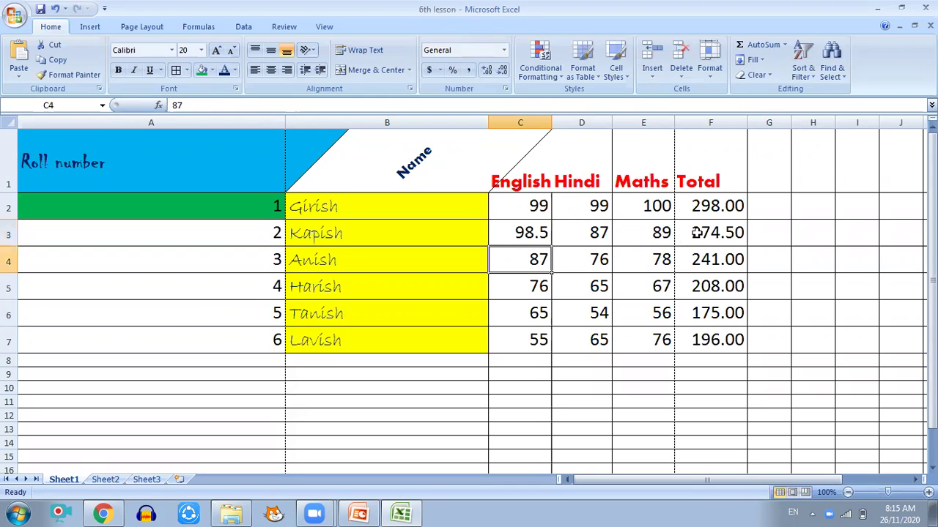
click(698, 232)
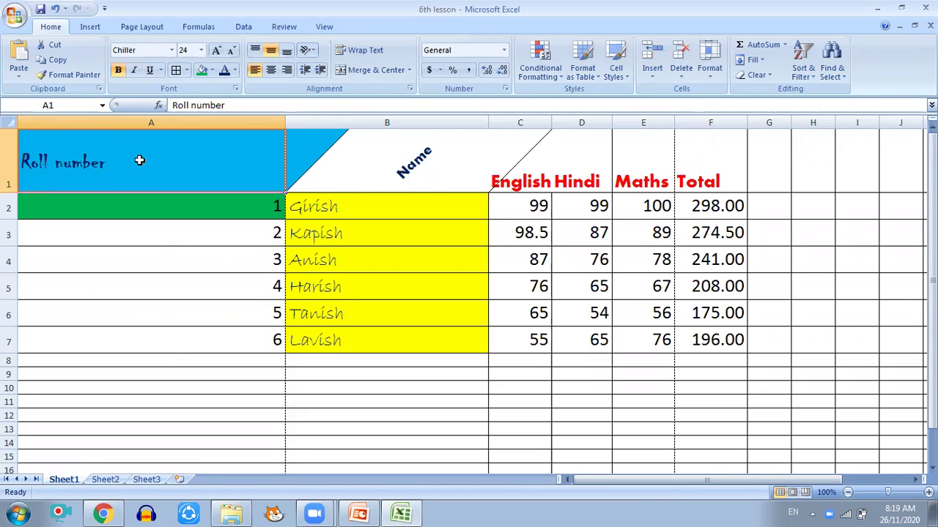
right_click(142, 167)
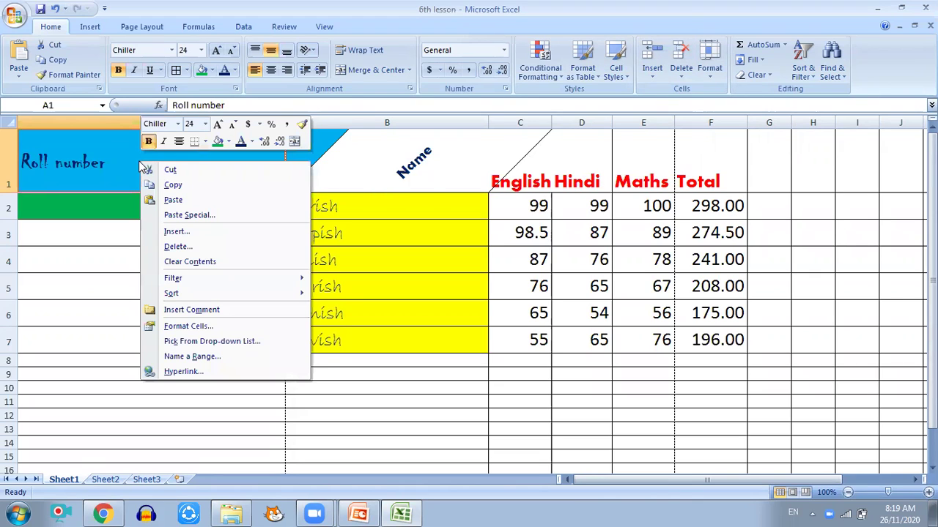
click(189, 326)
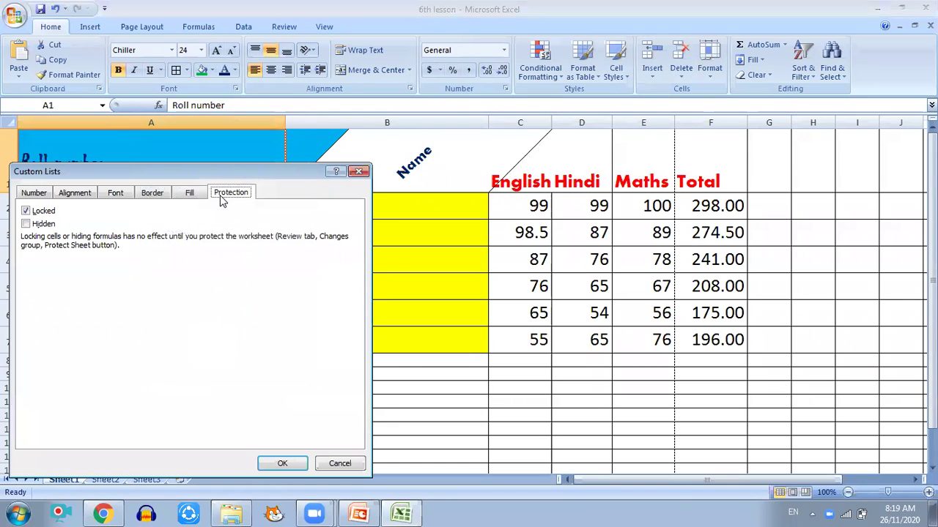
drag(225, 177, 511, 83)
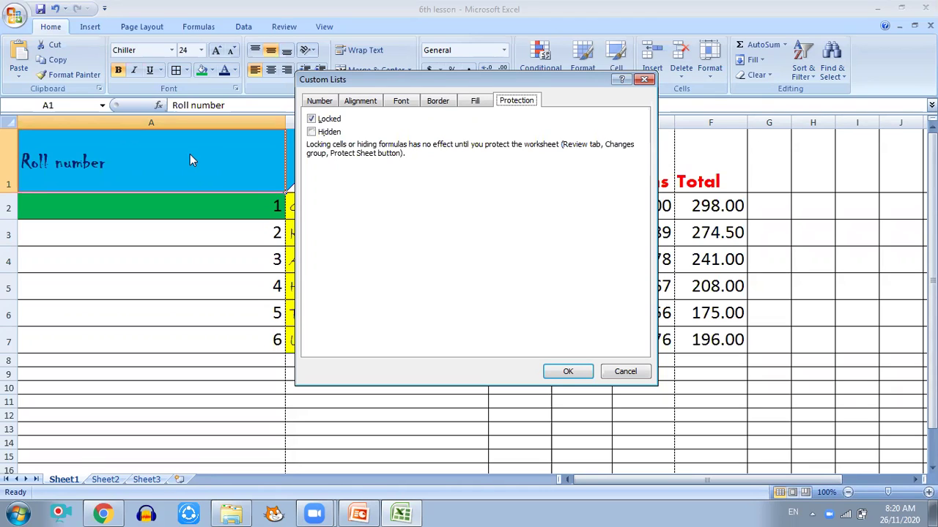
click(572, 373)
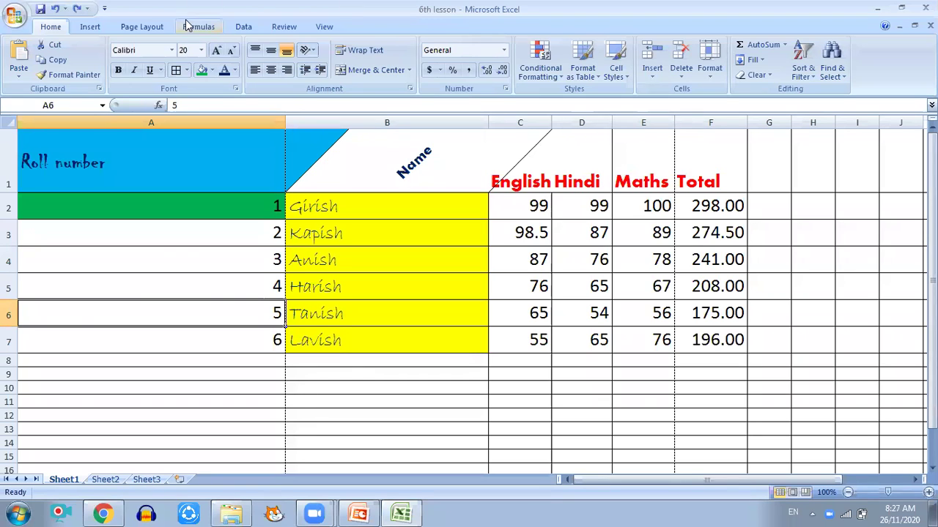
Step: Protect Sheet1 from the Review tab with a password, re-entering it to confirm
click(288, 27)
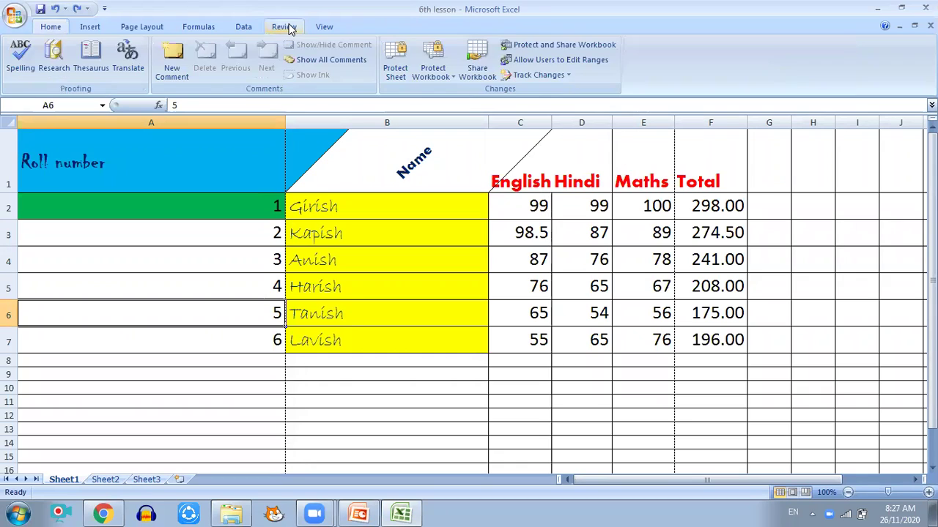
click(395, 73)
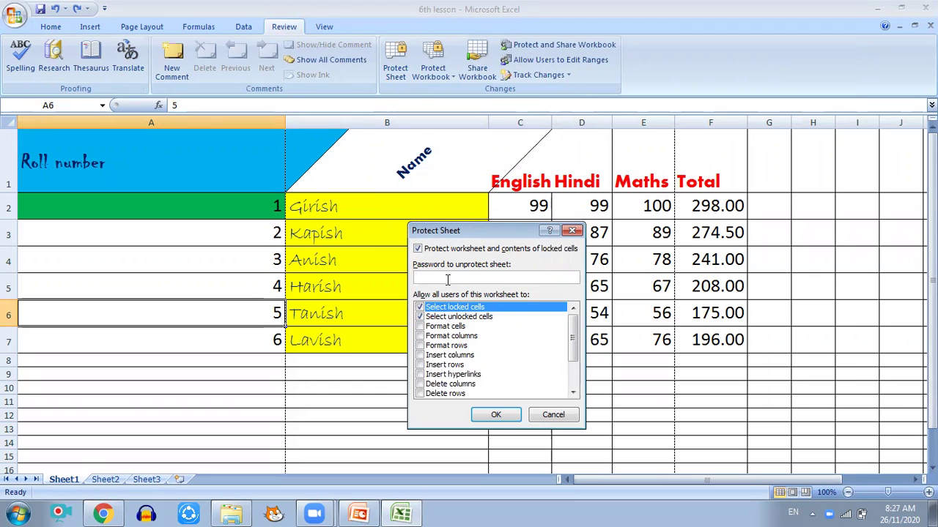
text(1234)
click(496, 415)
click(496, 415)
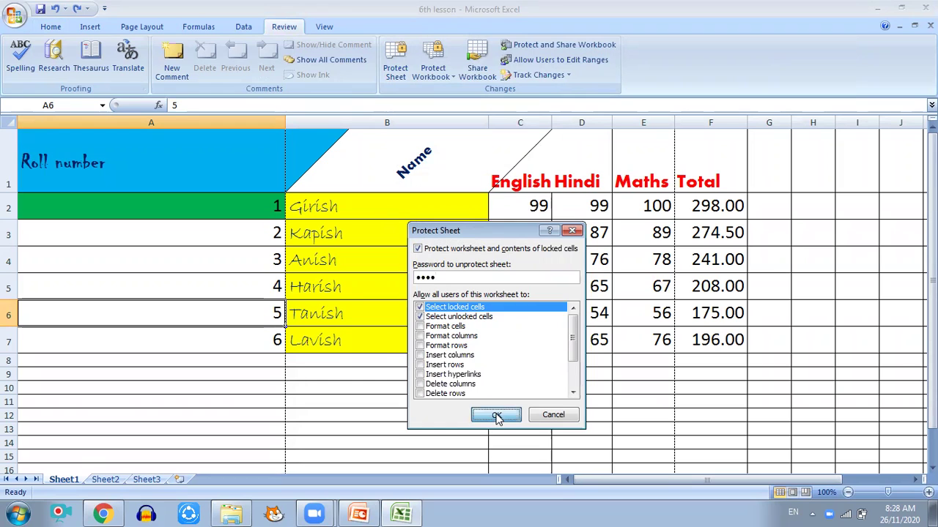
text(1234)
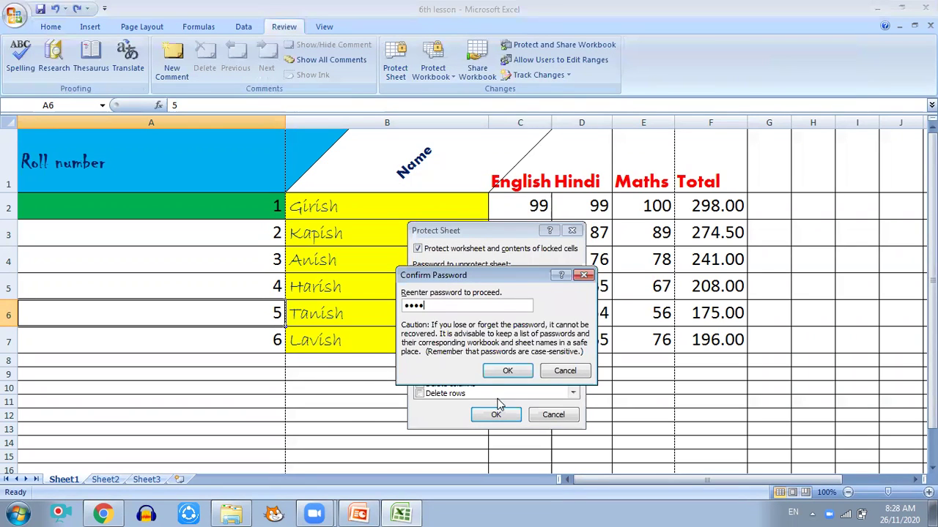
click(505, 370)
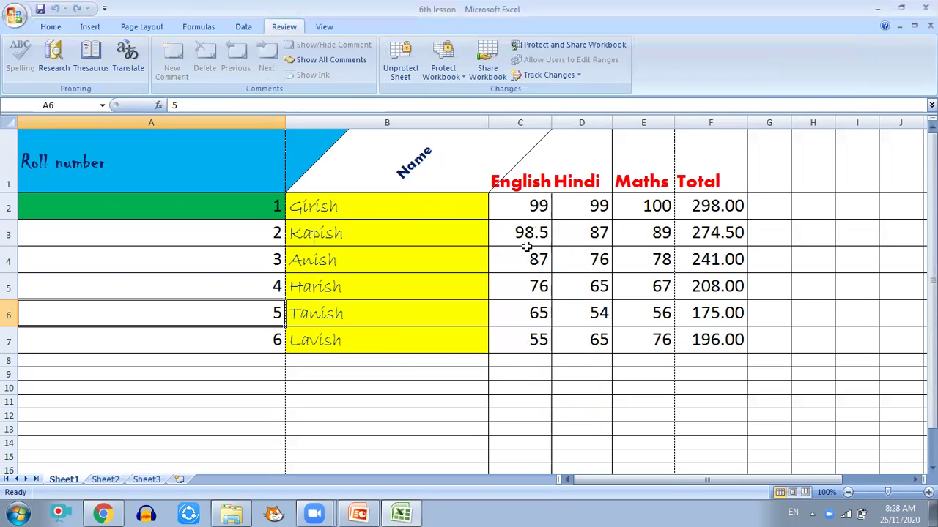
click(228, 225)
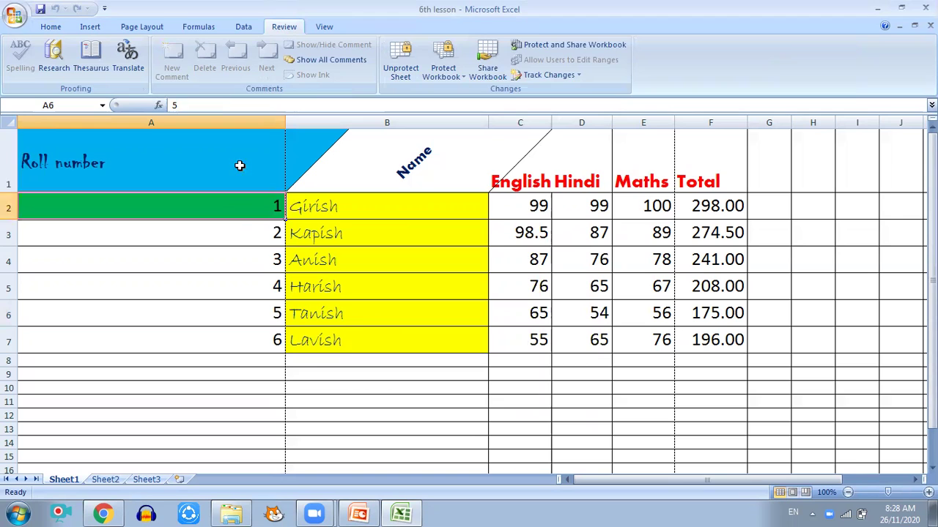
click(343, 209)
click(222, 214)
double_click(221, 213)
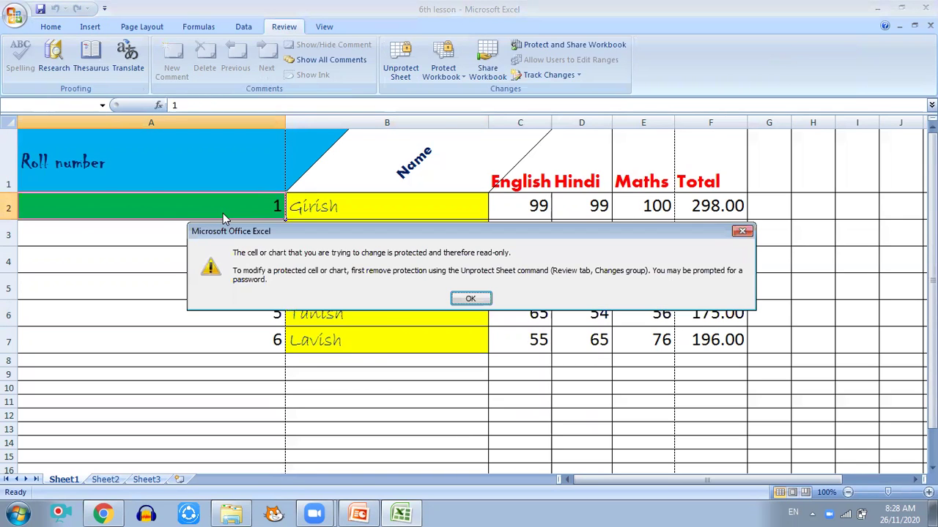
click(470, 299)
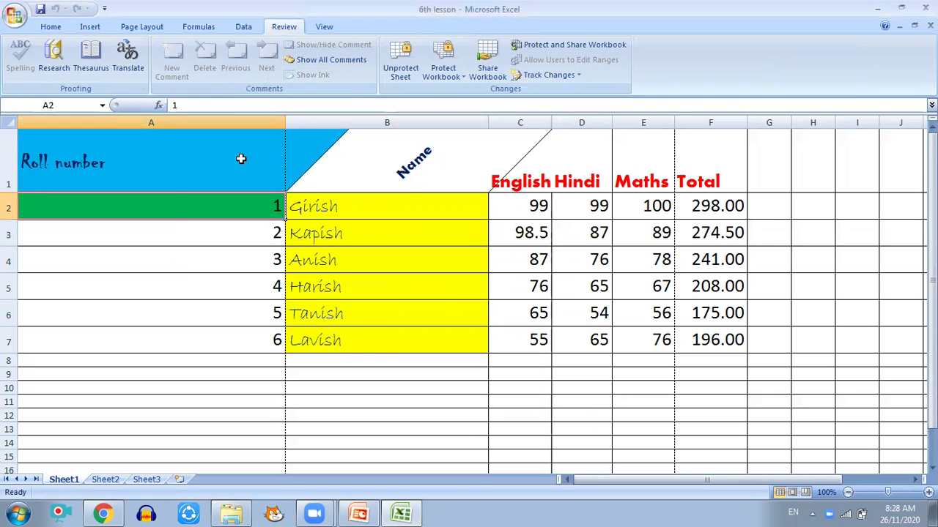
double_click(214, 213)
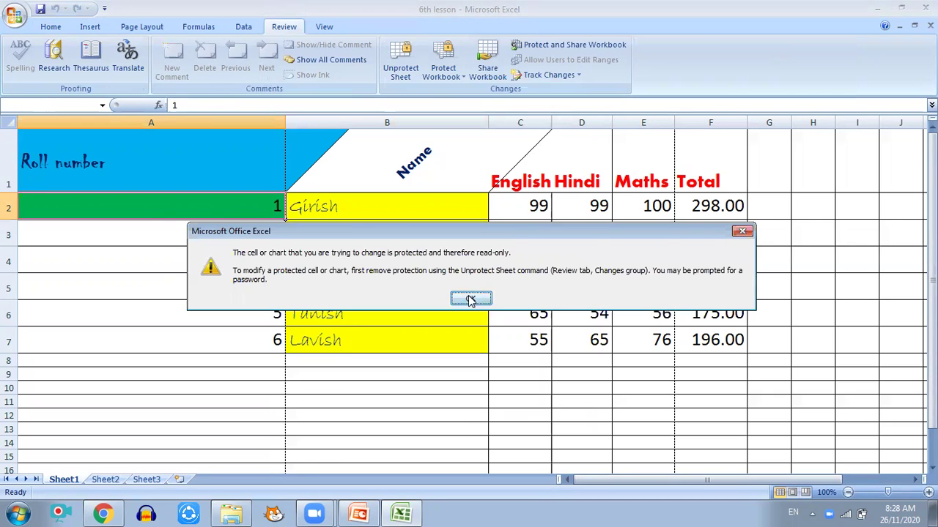
click(469, 299)
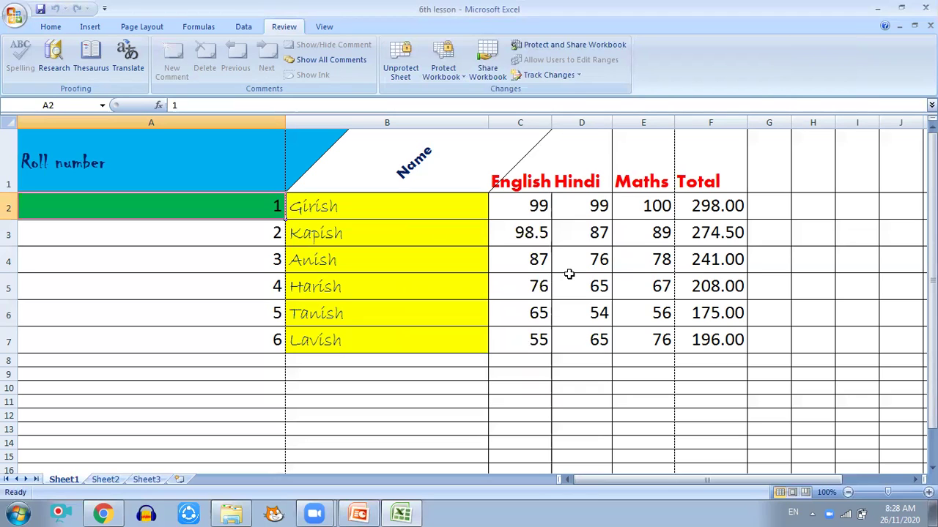
Step: Unprotect Sheet1 by entering its password, then select cell B3 (Kapish)
right_click(241, 155)
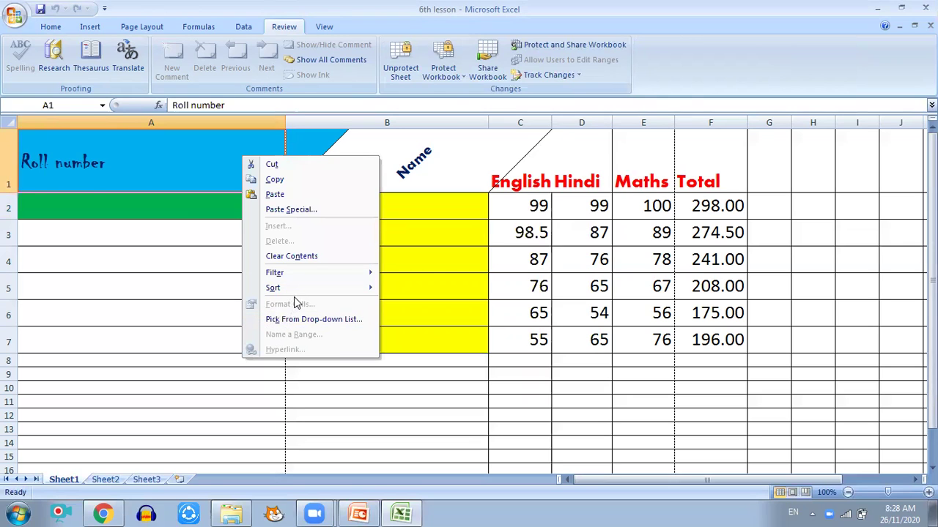
click(120, 150)
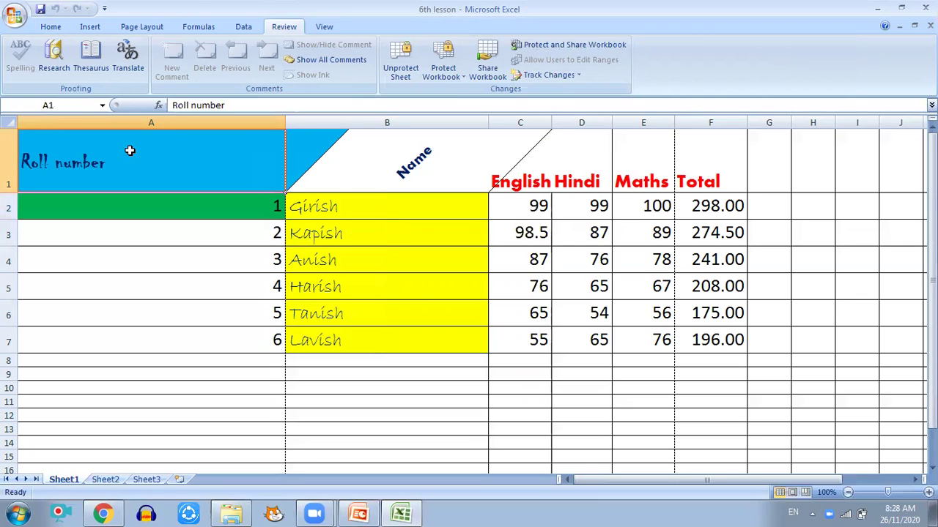
click(399, 73)
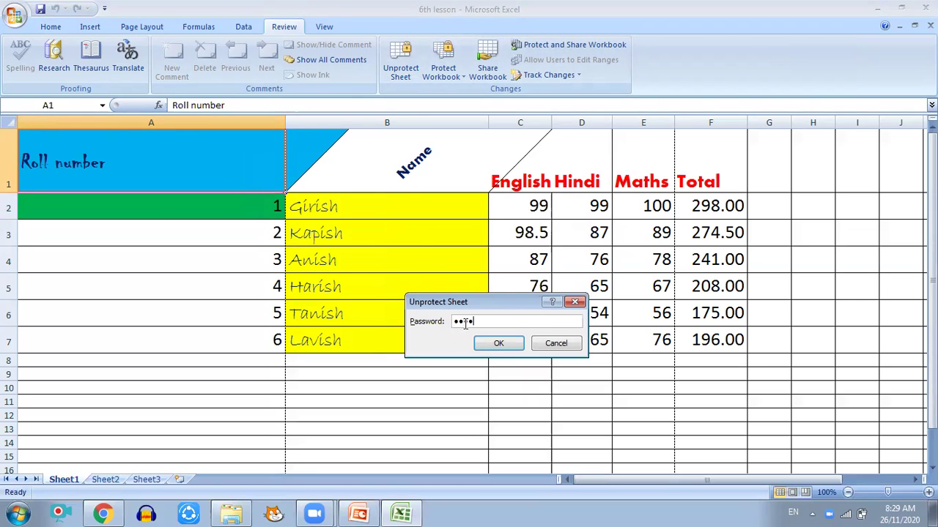
click(498, 342)
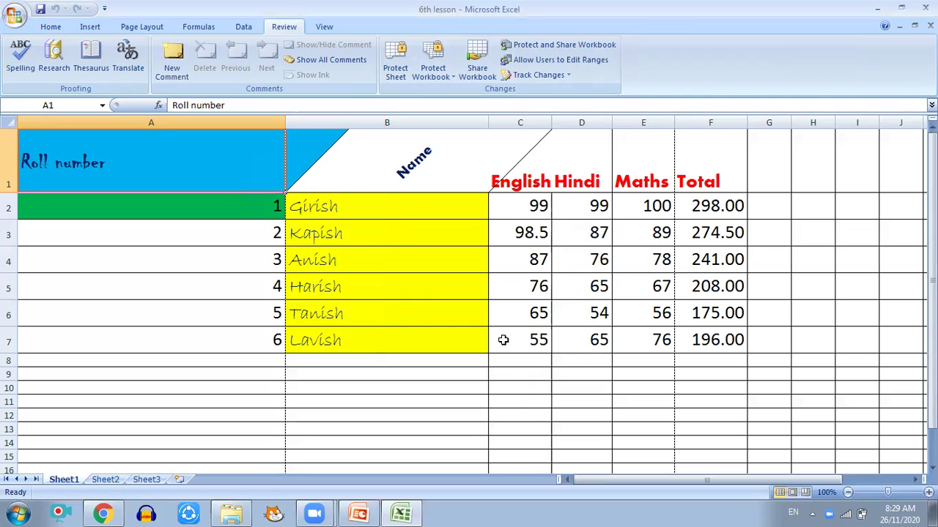
click(310, 237)
Step: Enlarge the Roll number heading in A1 to size 28 and enter 1 in cell A2
click(153, 172)
click(57, 27)
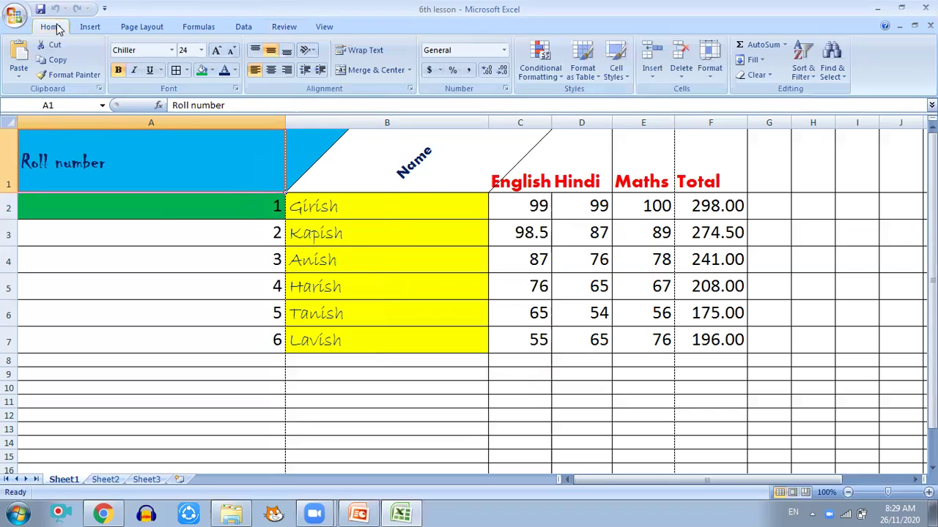
click(216, 51)
click(216, 51)
click(145, 207)
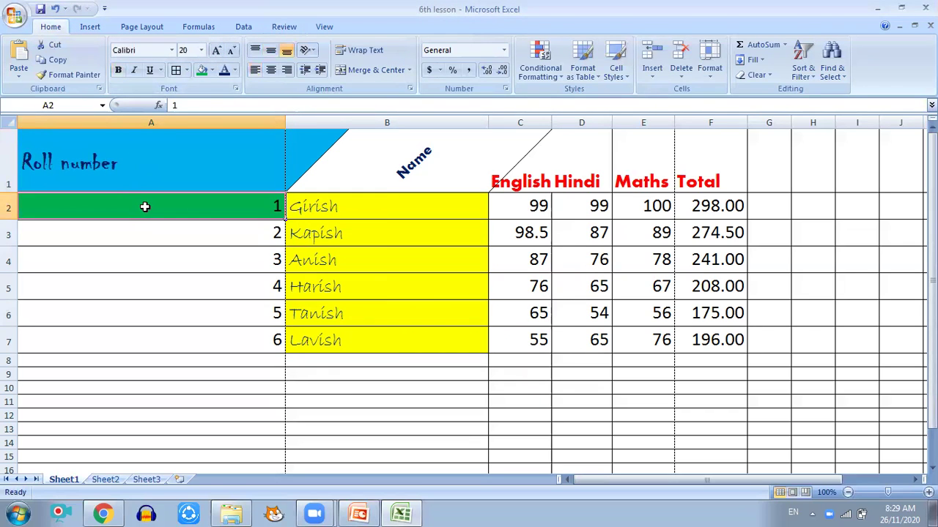
text(1)
key(ctrl+Return)
Step: Tick Locked in the heading cell's Protection settings, then cancel without applying
right_click(228, 154)
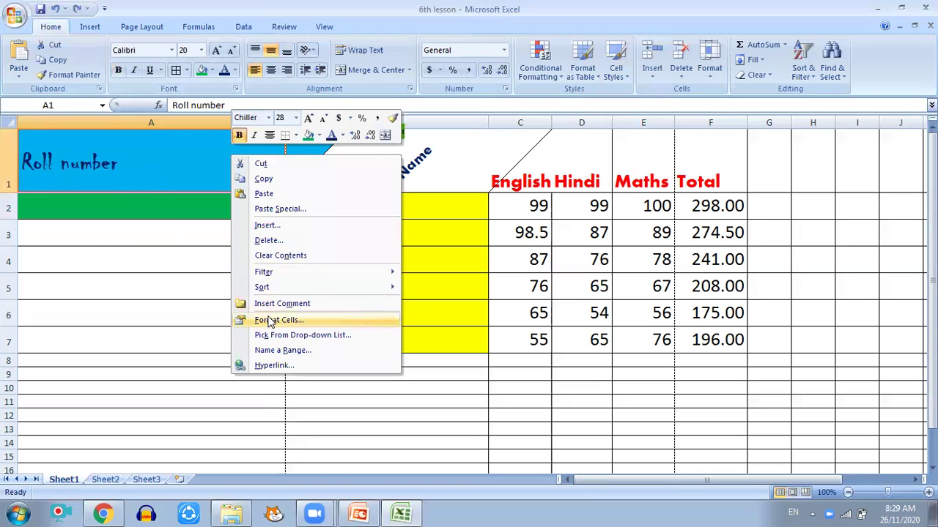
click(270, 321)
click(105, 201)
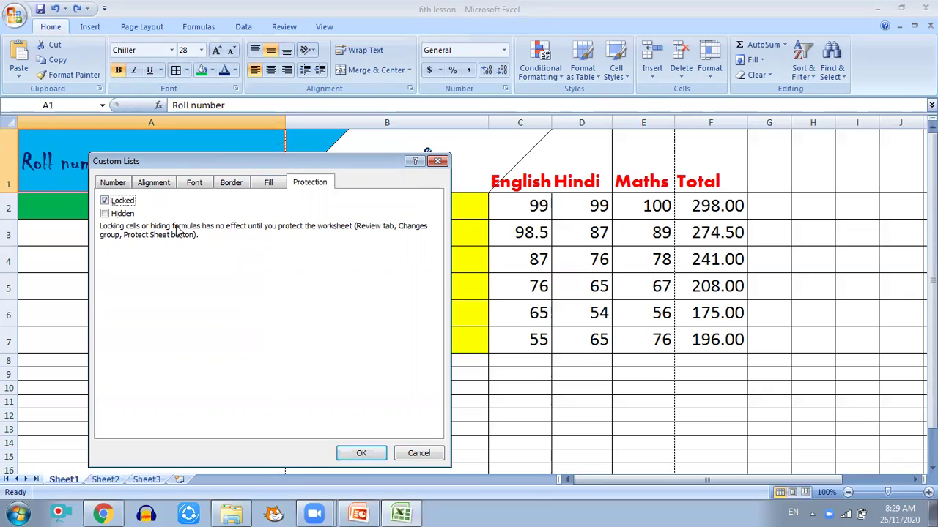
click(418, 453)
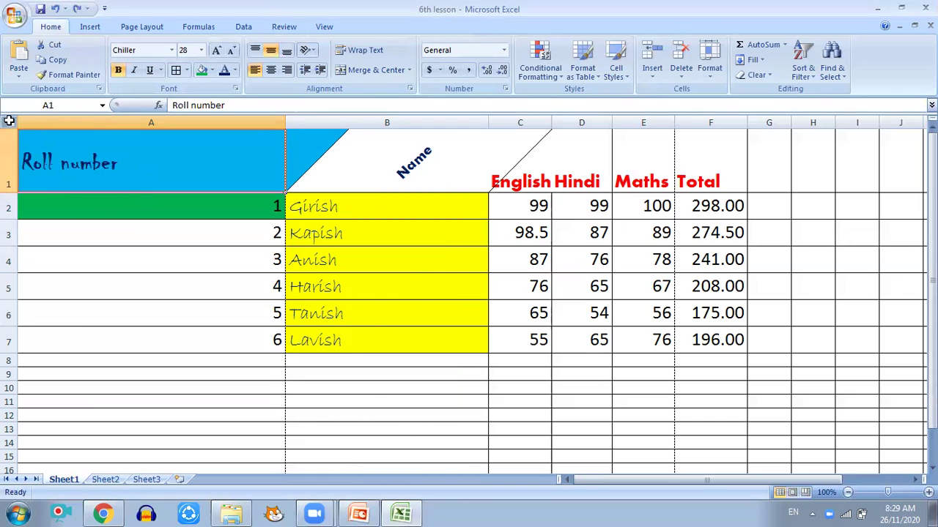
Step: Mark every cell of the sheet as Locked, then select cell B11
click(17, 120)
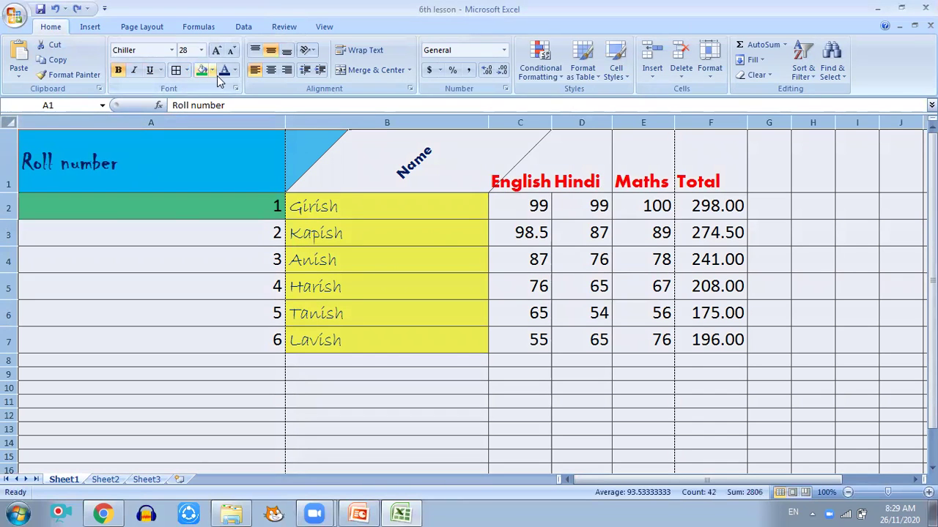
right_click(168, 155)
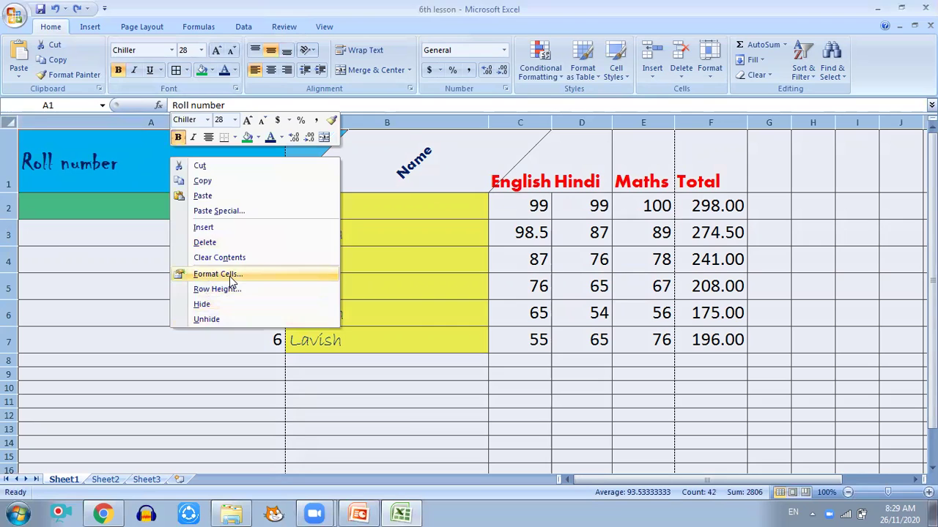
click(230, 276)
click(65, 159)
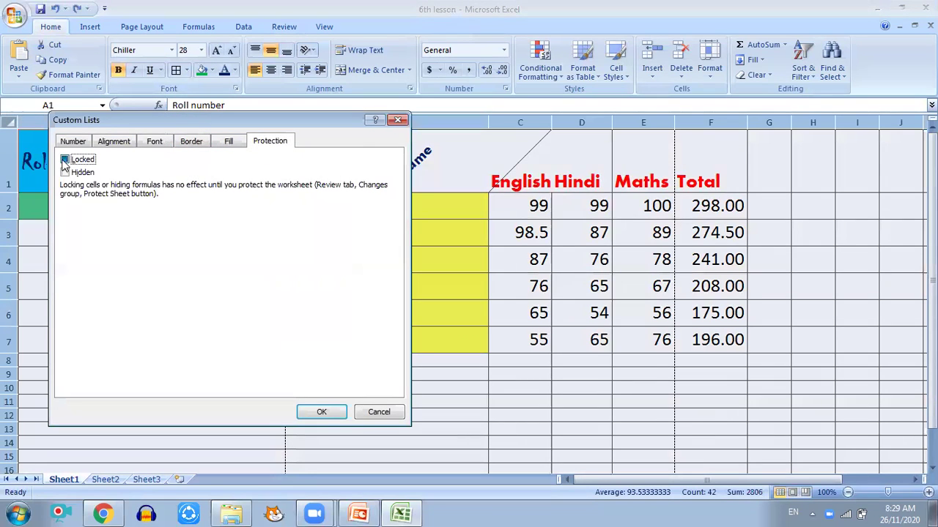
click(320, 412)
click(398, 399)
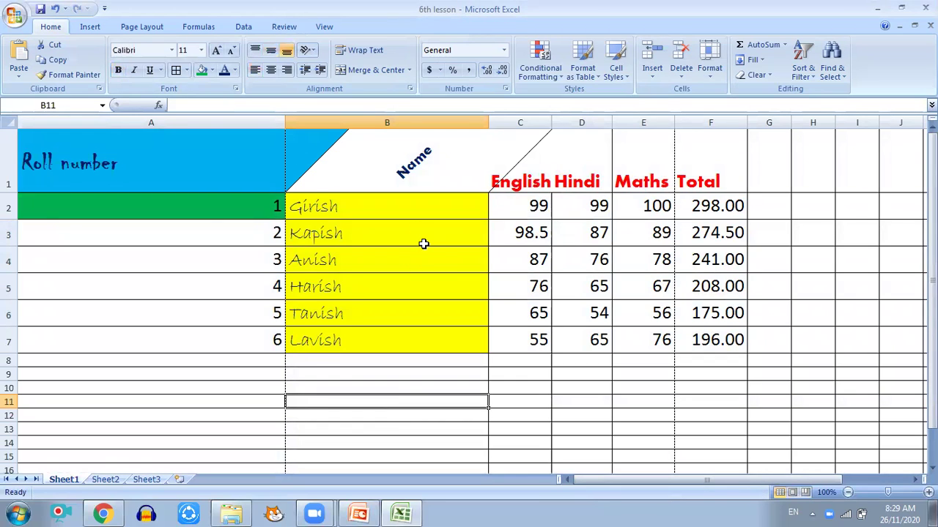
click(286, 27)
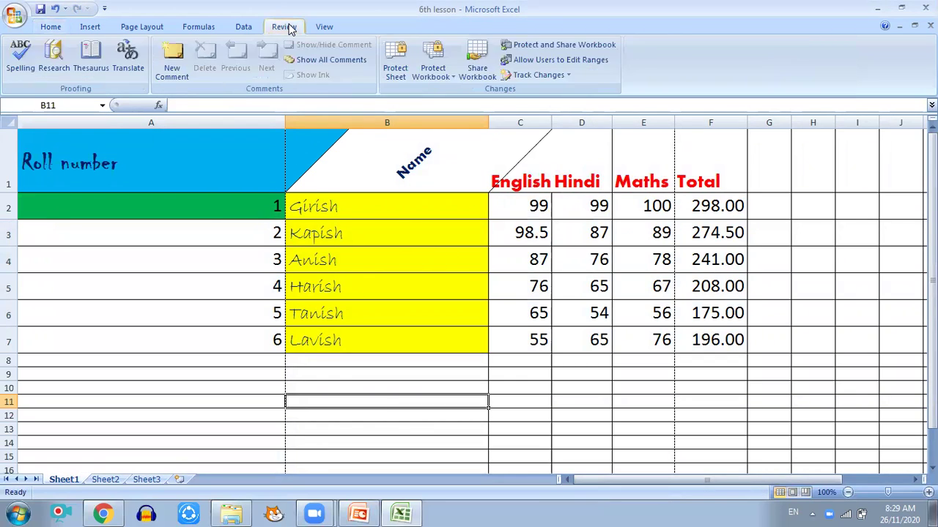
Step: Protect Sheet1 with a password, entering it twice to confirm
click(396, 66)
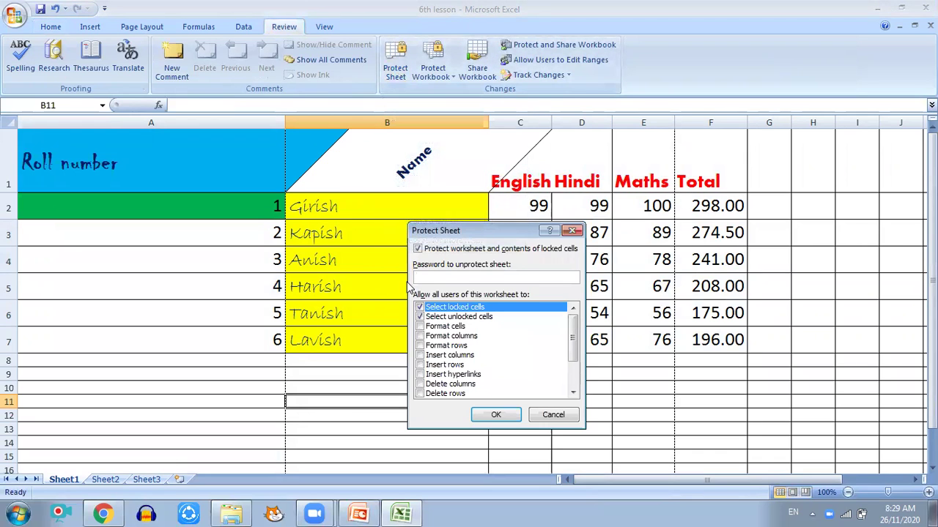
text(123)
click(496, 415)
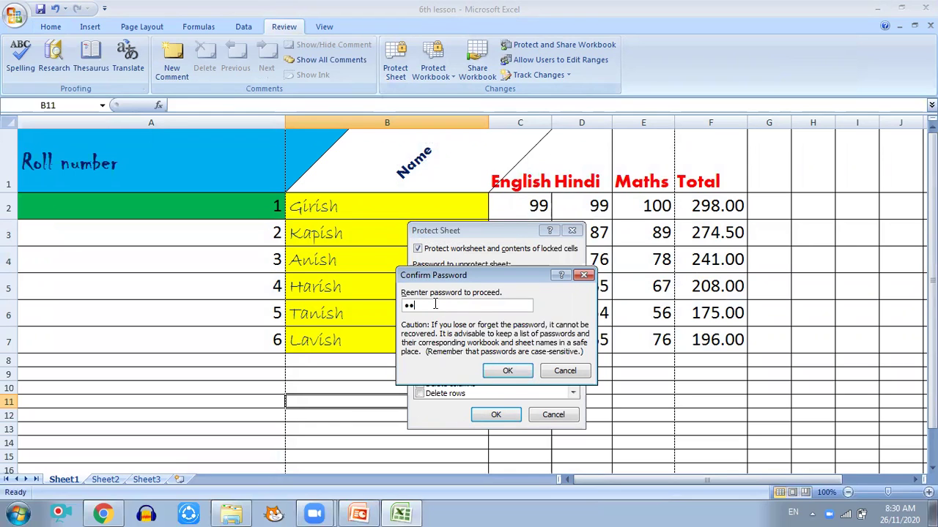
click(502, 371)
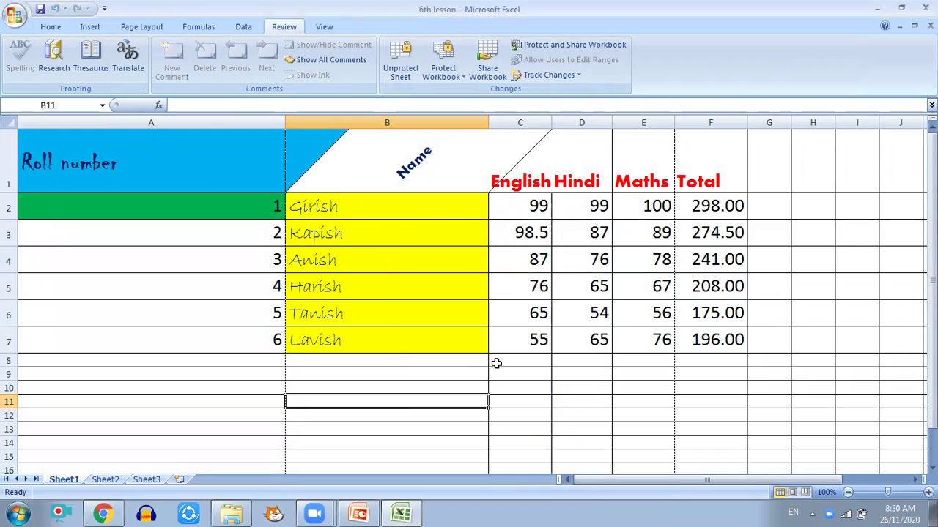
Step: Try editing roll number 1 in A2 and dismiss the read-only warning
click(241, 205)
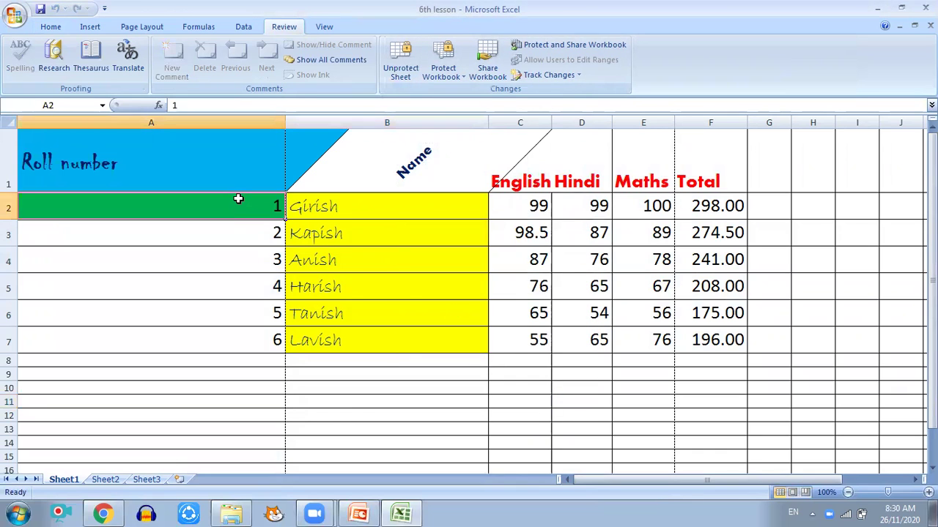
double_click(251, 189)
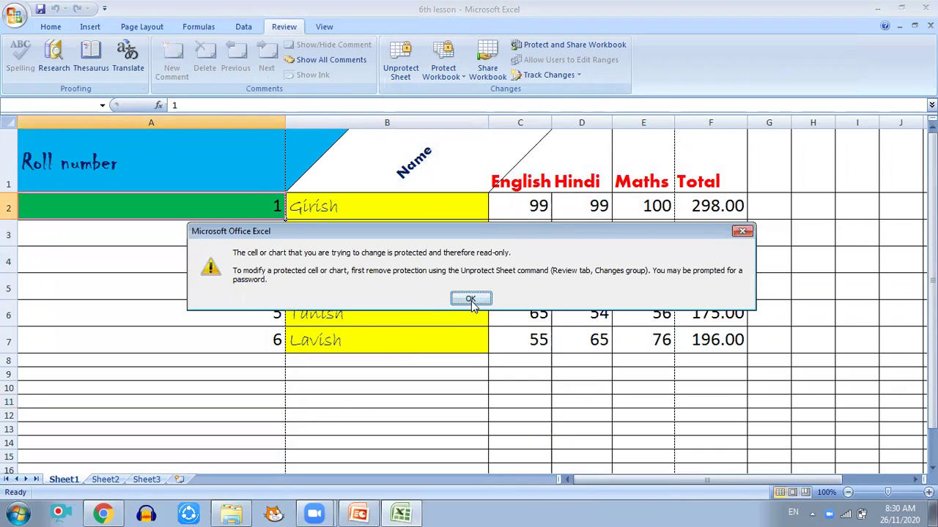
click(472, 297)
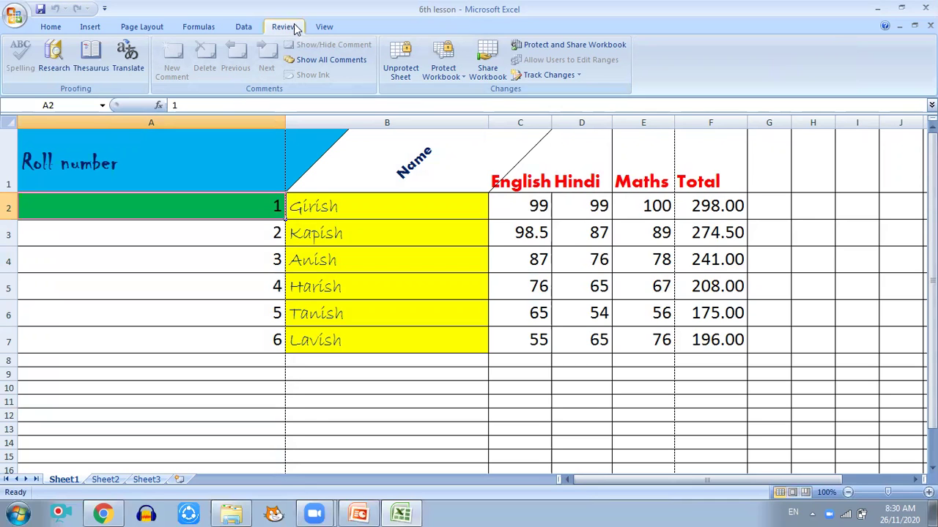
Step: Unprotect the marks sheet by confirming its password in the Unprotect Sheet prompt
click(402, 75)
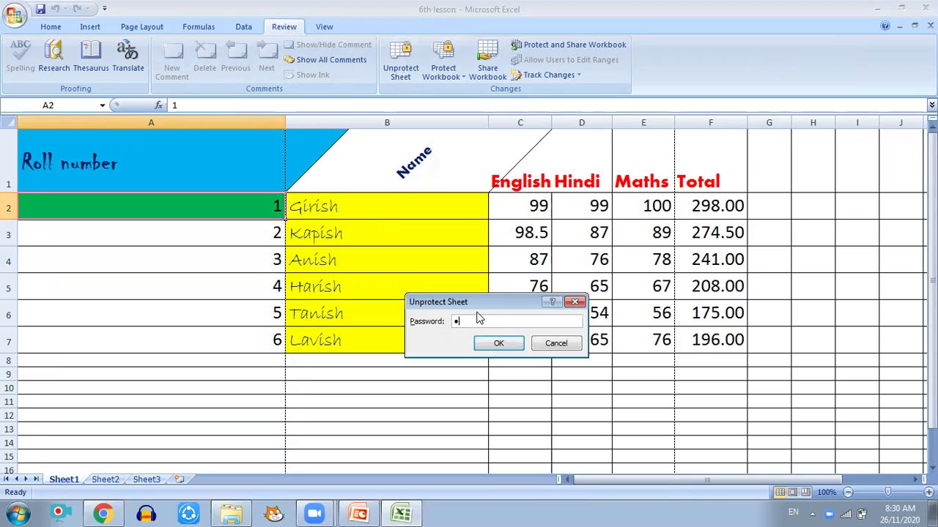
key(Return)
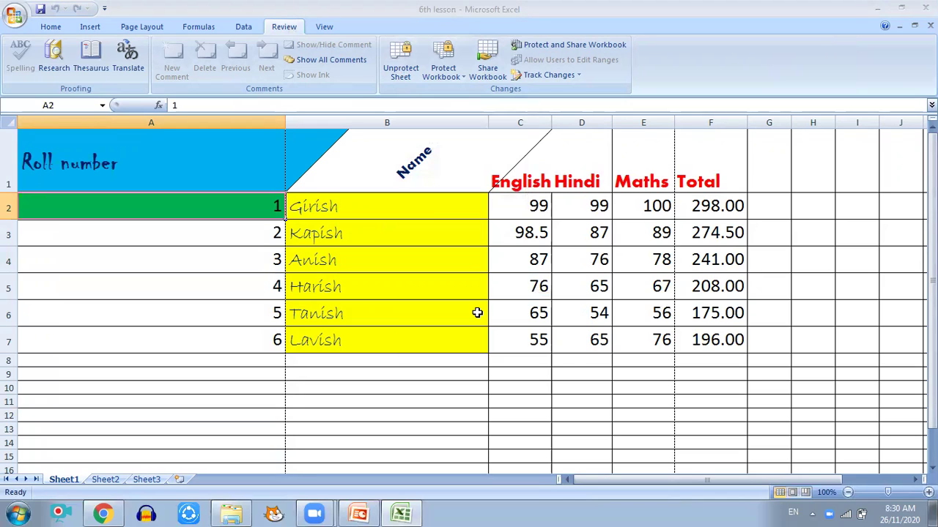